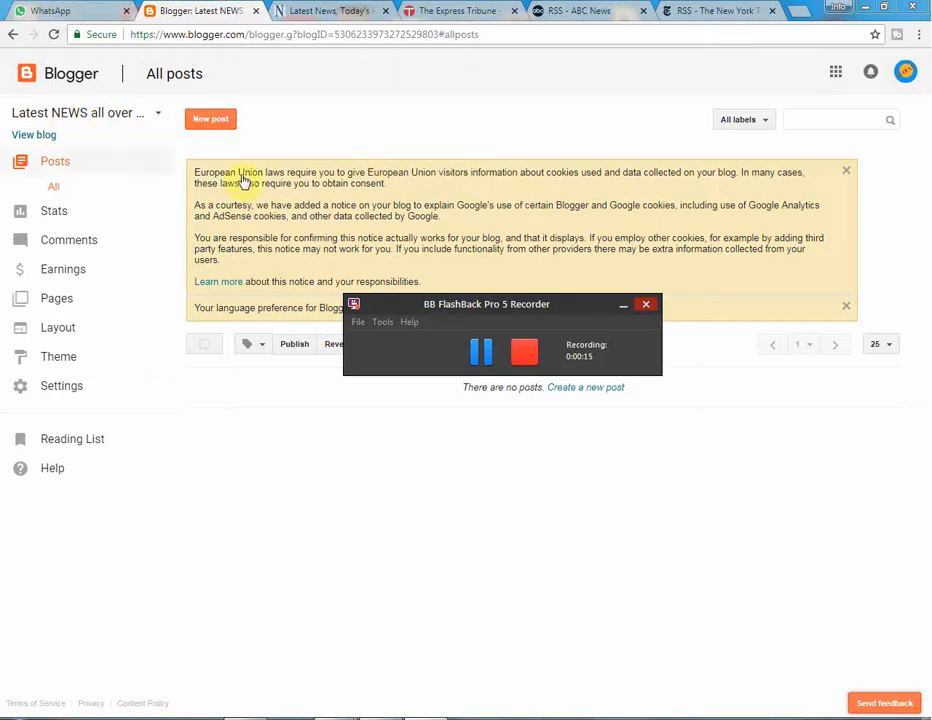
Open the live view of the "Latest NEWS all over the World" blog and examine its title and post area alongside its Blogger posts list.
{"action": "left_click", "coordinate": [420, 128]}
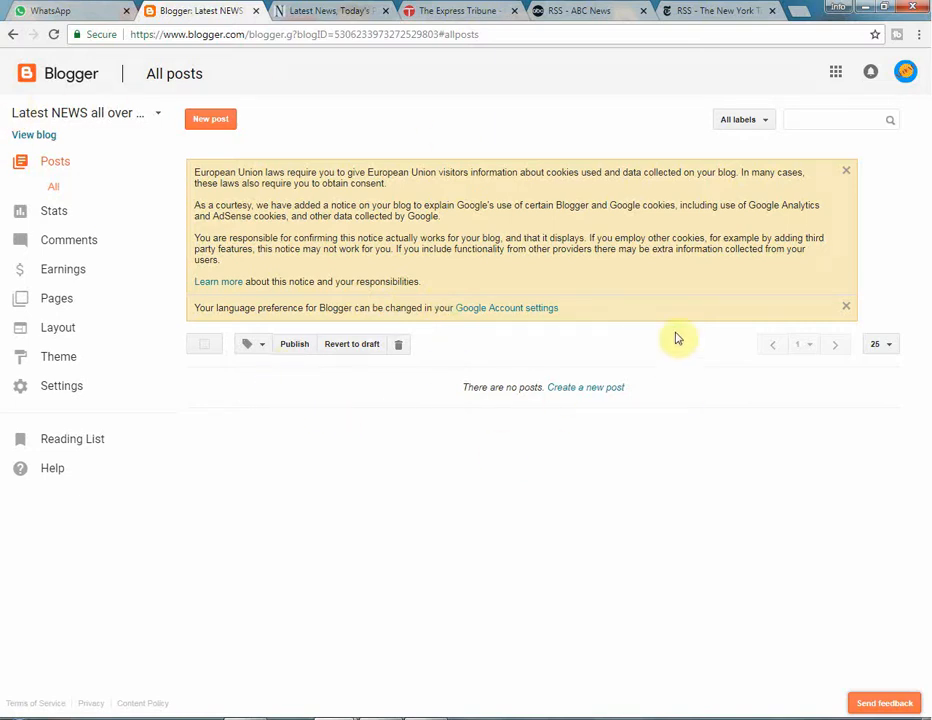
{"action": "left_click", "coordinate": [18, 135]}
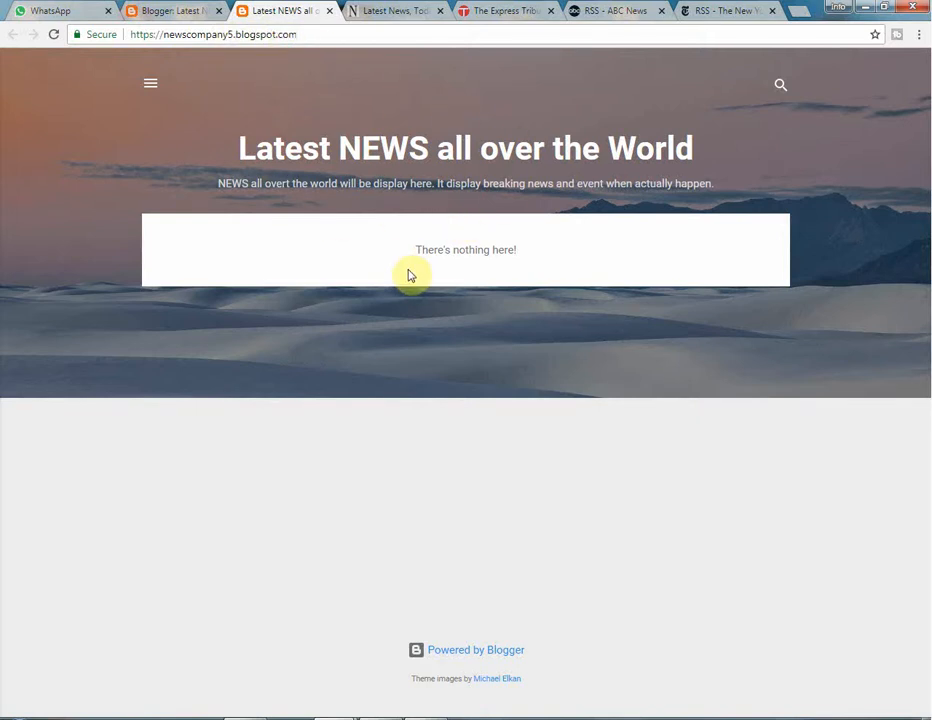
{"action": "left_click_drag", "start_coordinate": [243, 146], "coordinate": [624, 214]}
{"action": "left_click", "coordinate": [566, 414]}
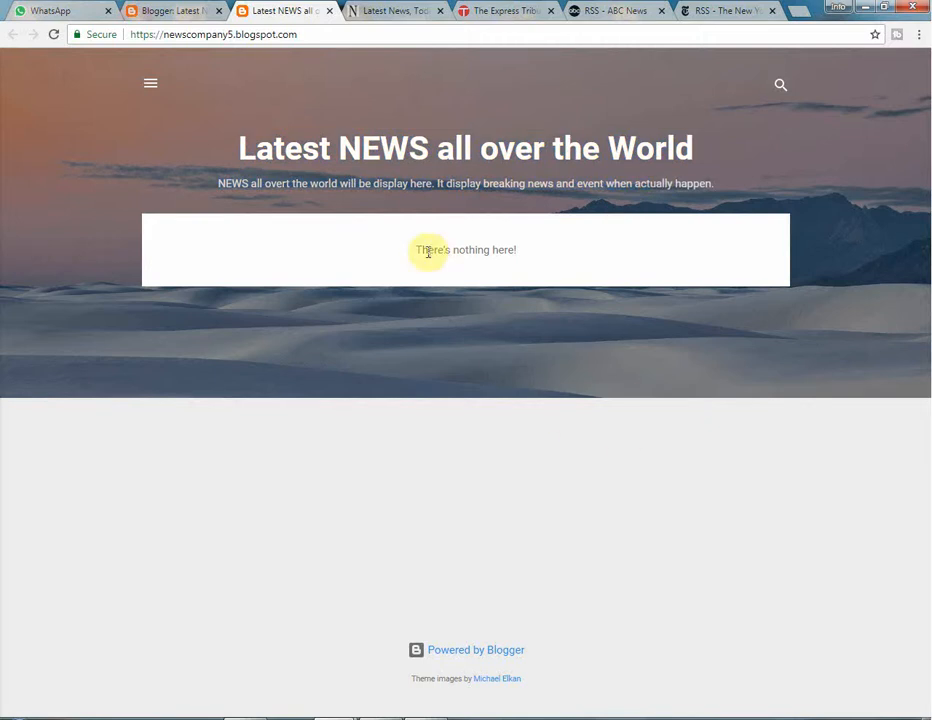
{"action": "left_click_drag", "start_coordinate": [532, 256], "coordinate": [378, 262]}
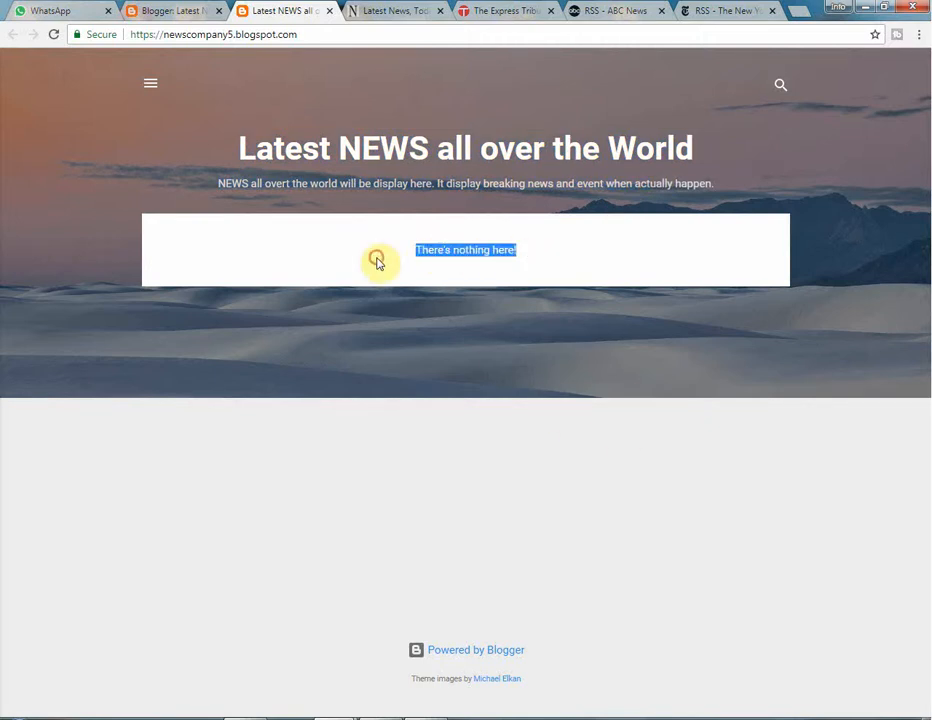
{"action": "left_click", "coordinate": [174, 10]}
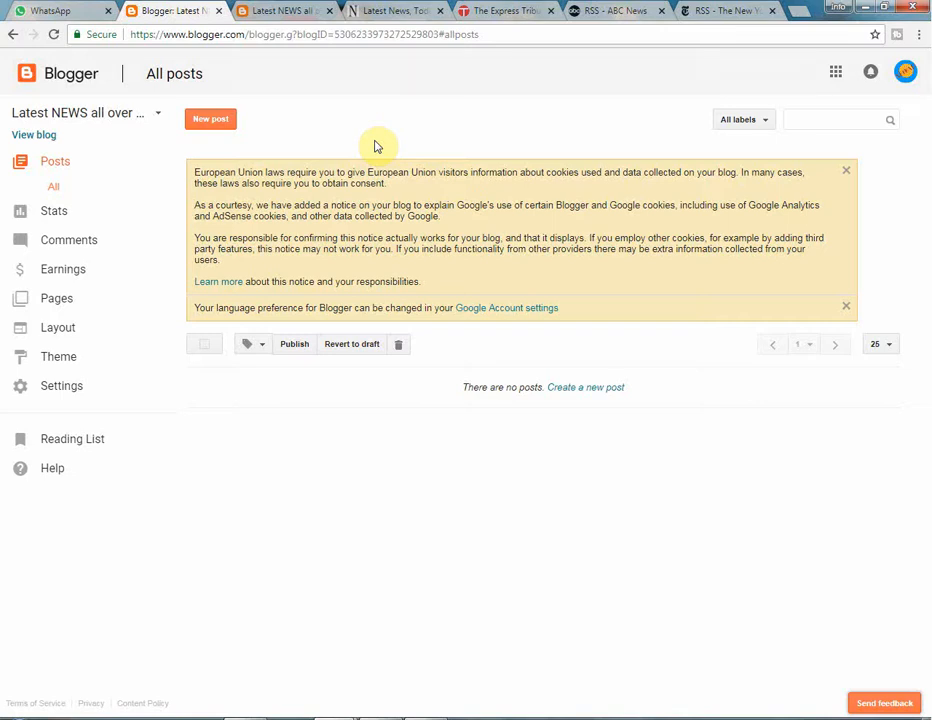
{"action": "left_click", "coordinate": [287, 10]}
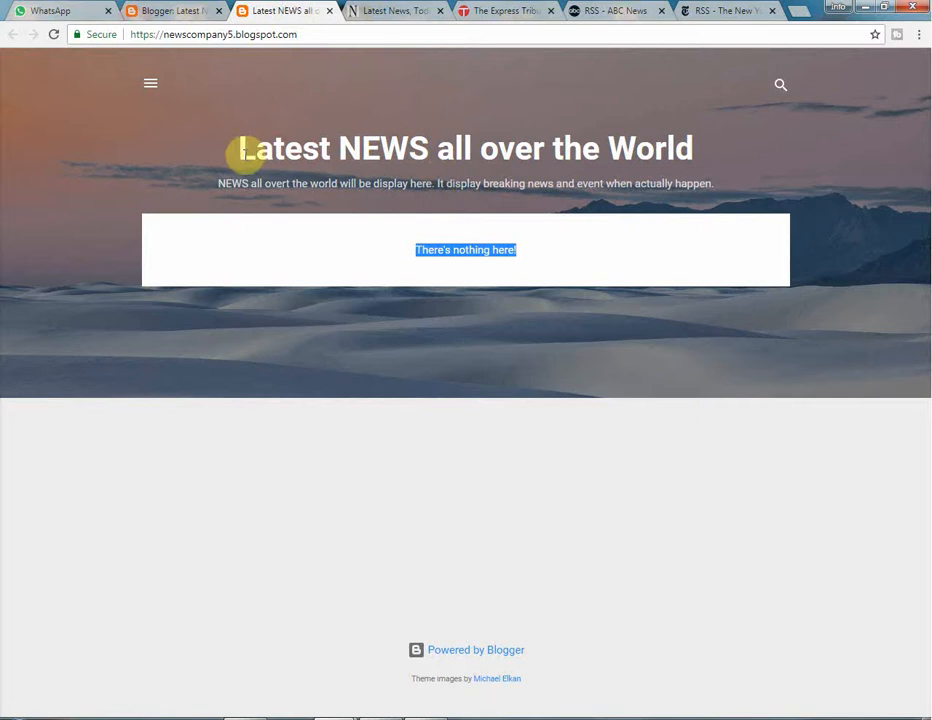
{"action": "left_click_drag", "start_coordinate": [240, 148], "coordinate": [703, 168]}
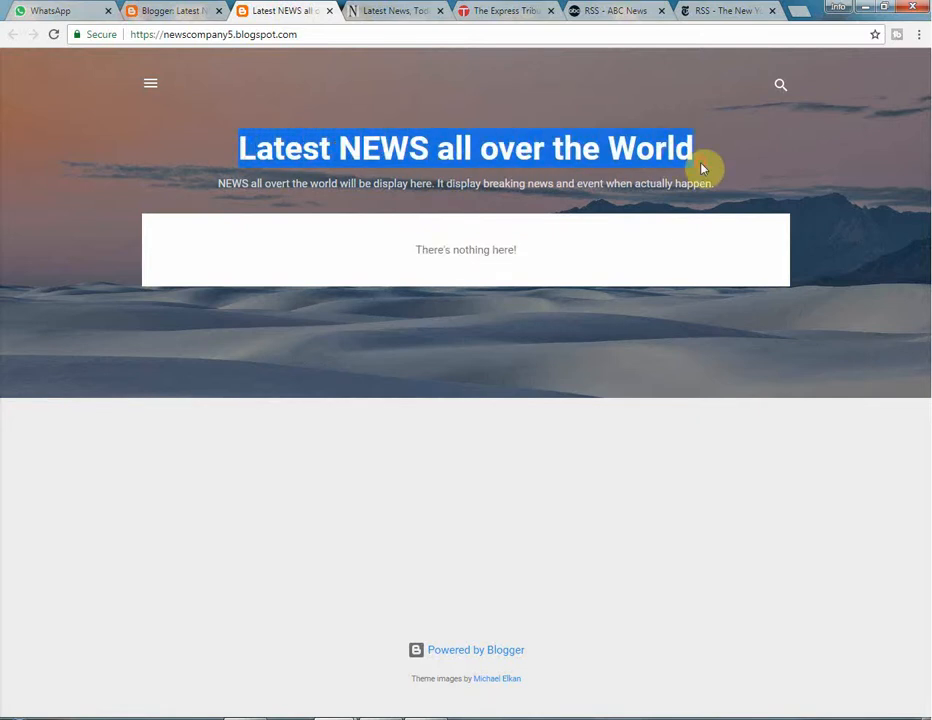
{"action": "left_click", "coordinate": [703, 168]}
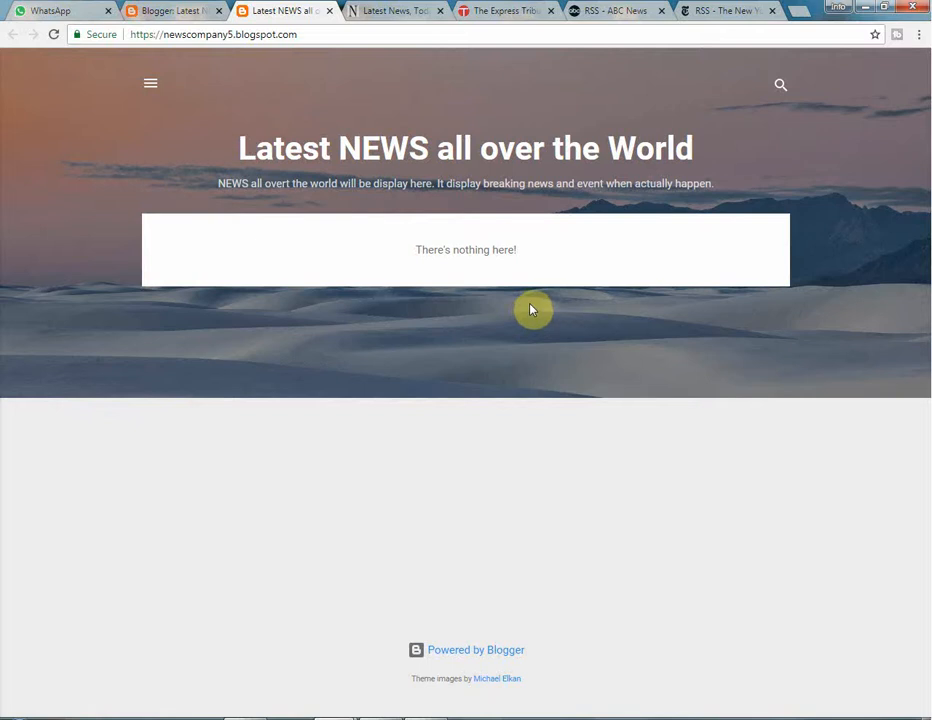
{"action": "left_click", "coordinate": [180, 11]}
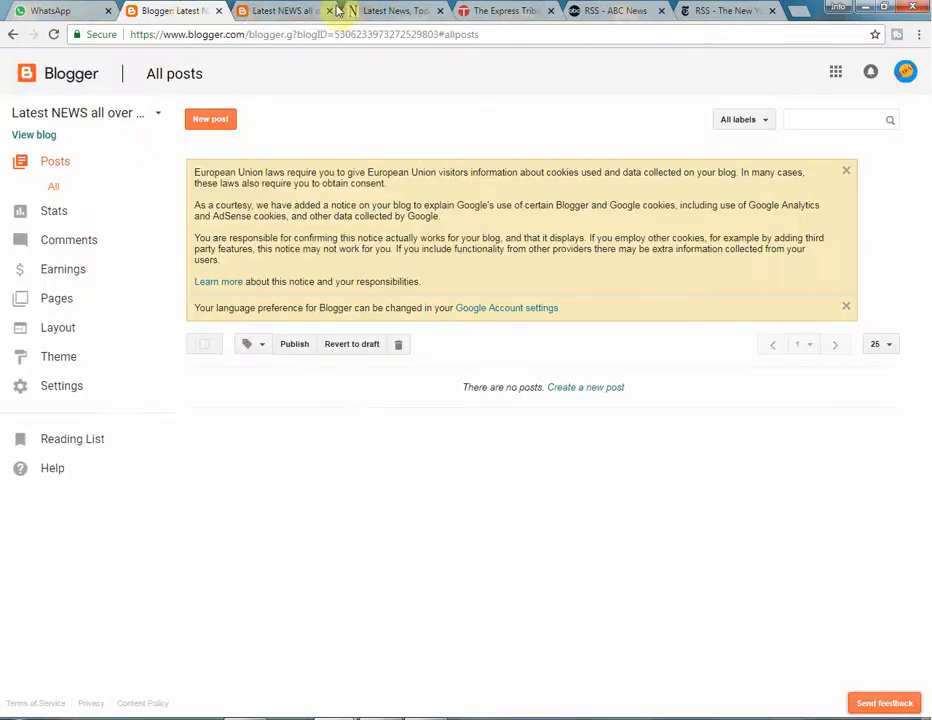
{"action": "left_click", "coordinate": [298, 10]}
{"action": "left_click", "coordinate": [163, 10]}
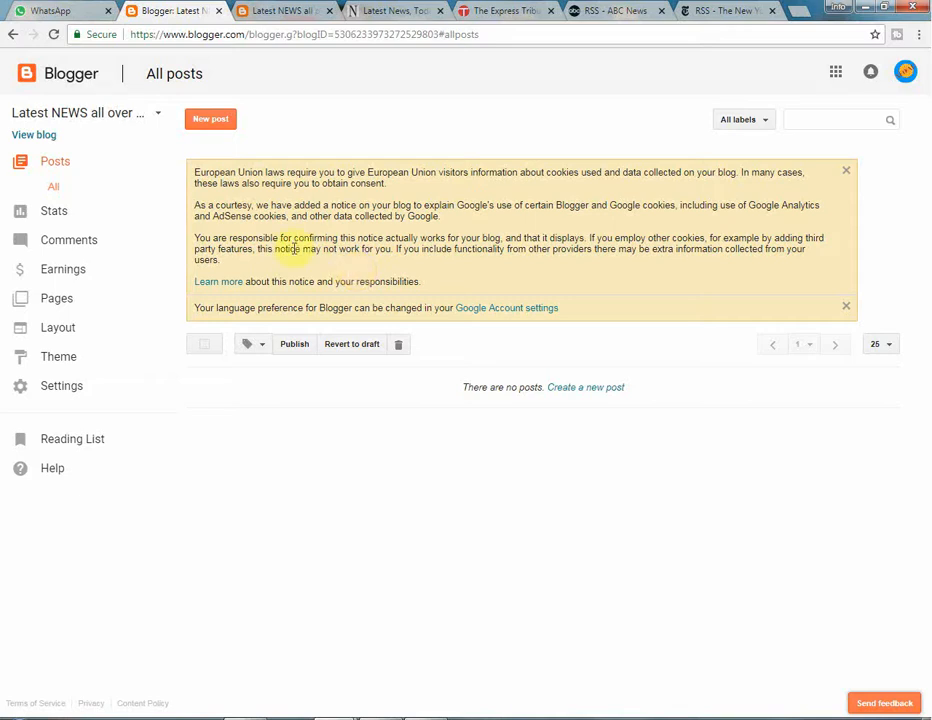
Open ifttt.com in a new browser tab.
{"action": "left_click", "coordinate": [796, 14]}
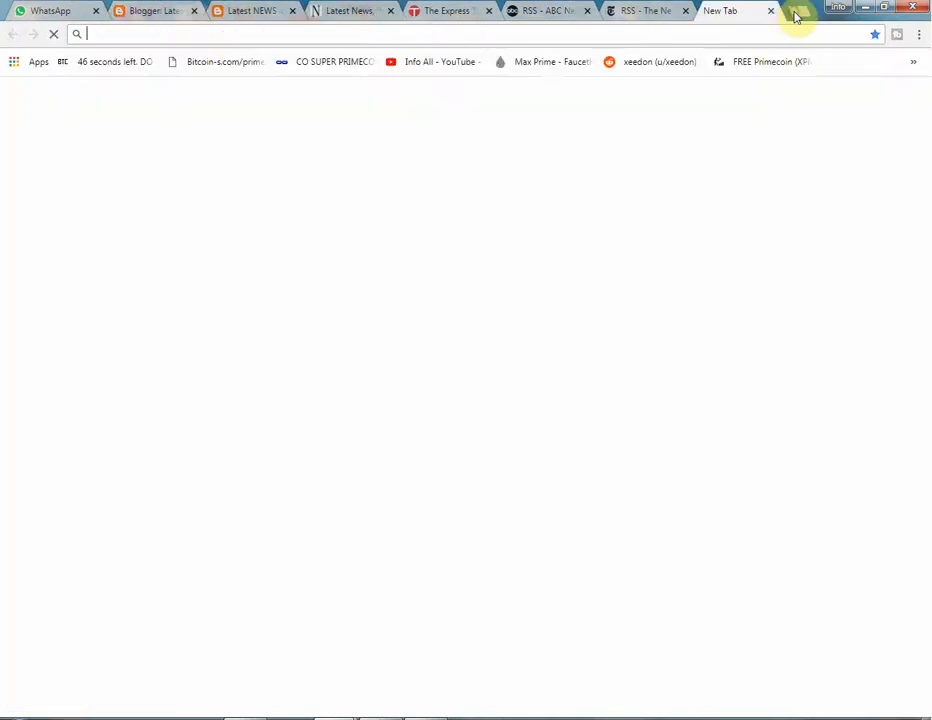
{"action": "type", "text": "ifttt.com"}
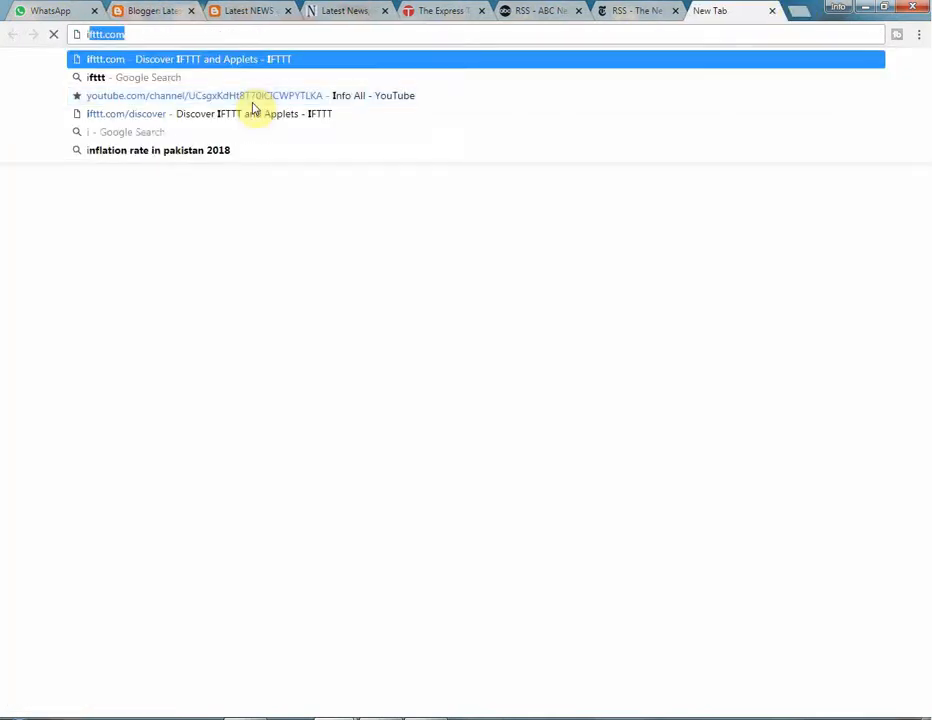
{"action": "left_click", "coordinate": [136, 62]}
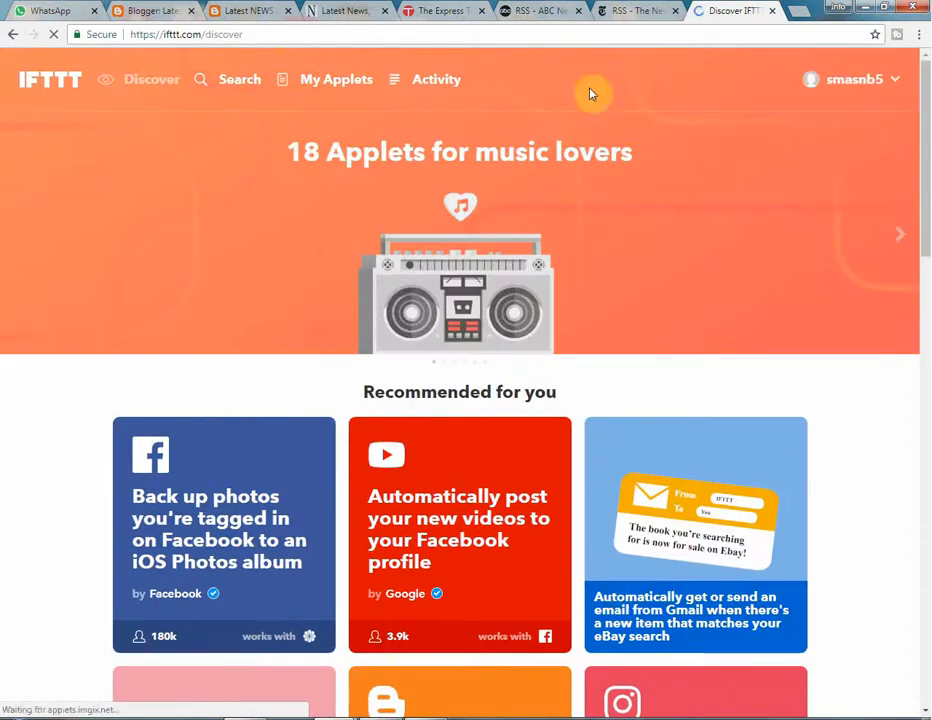
{"action": "left_click", "coordinate": [897, 85]}
{"action": "left_click", "coordinate": [727, 85]}
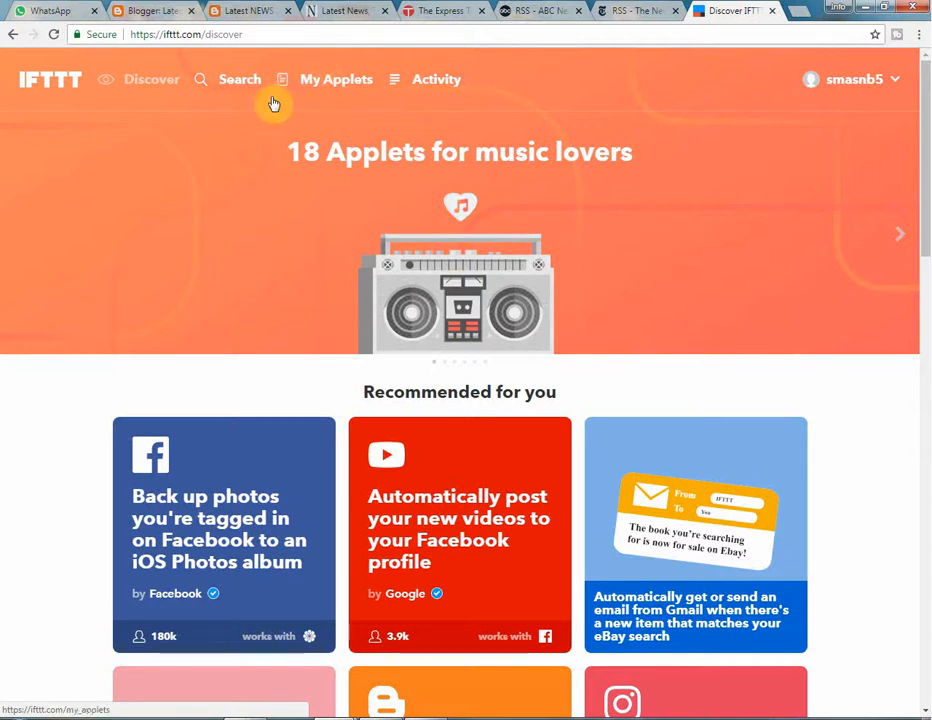
Create a new applet from the My Applets page and choose Blogger as its "this" trigger service.
{"action": "left_click", "coordinate": [336, 86]}
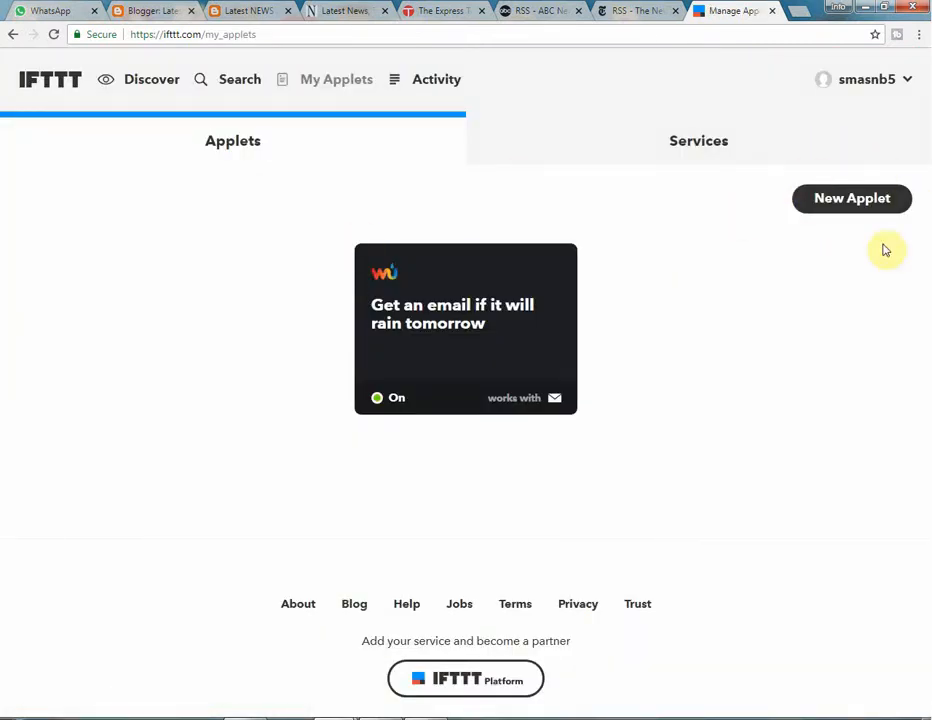
{"action": "left_click", "coordinate": [864, 200]}
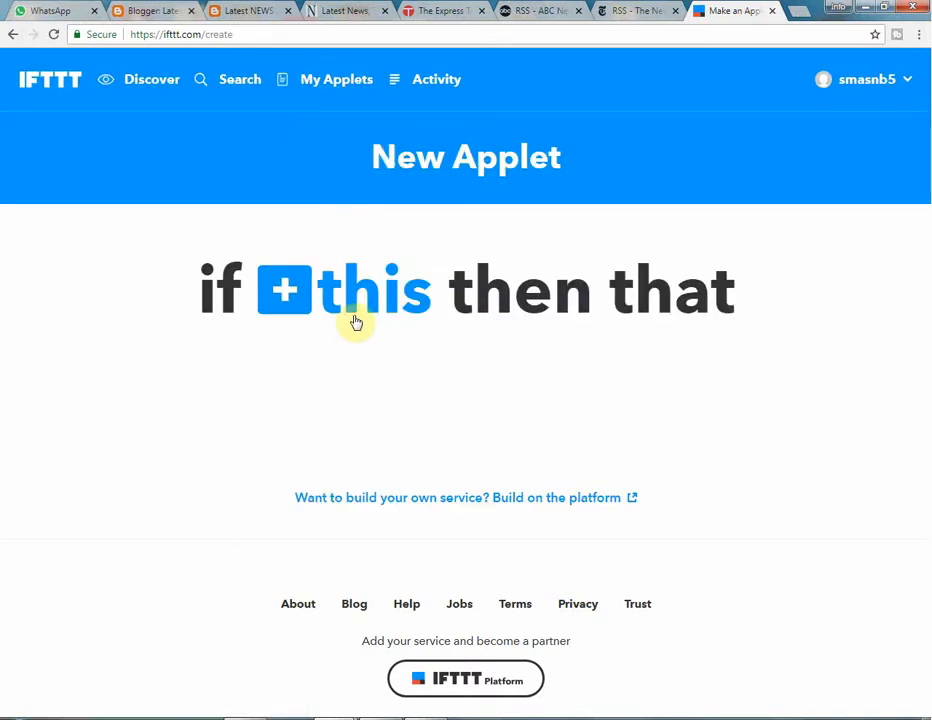
{"action": "left_click", "coordinate": [278, 307]}
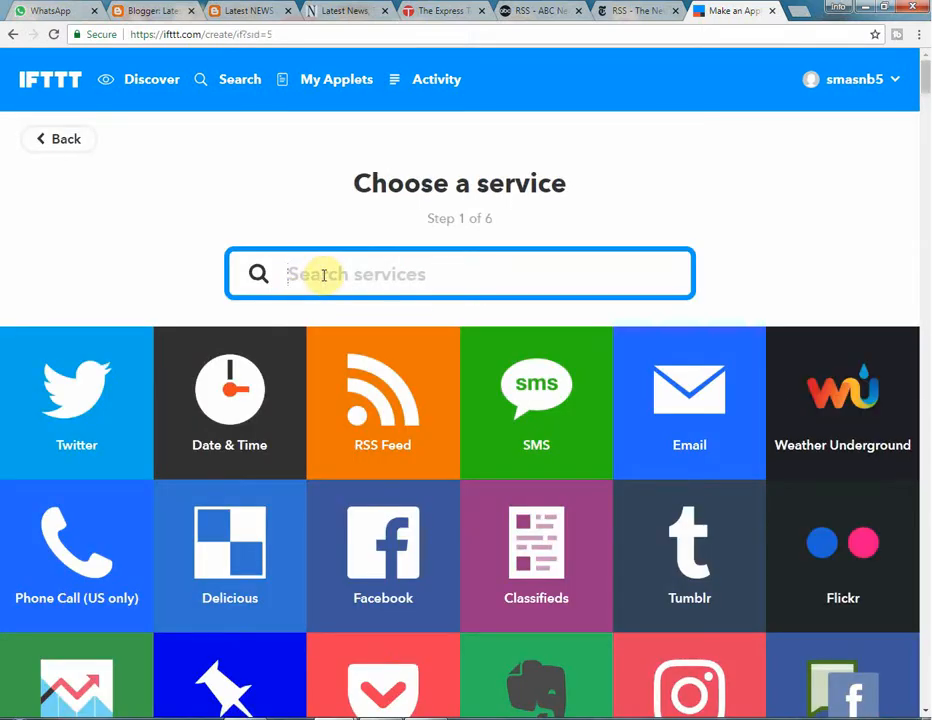
{"action": "type", "text": "bl"}
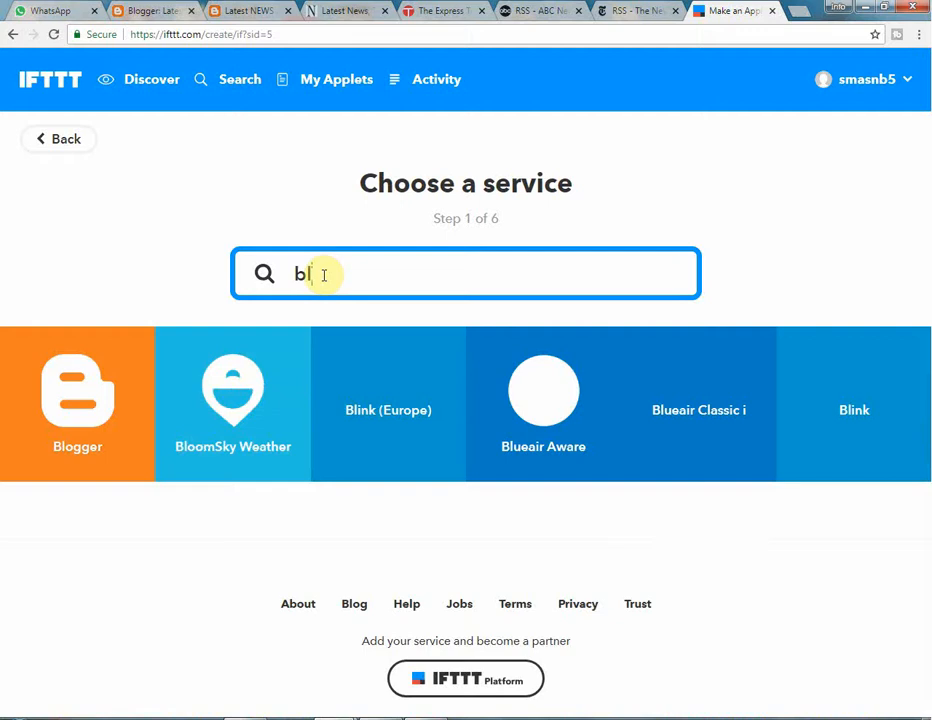
{"action": "left_click", "coordinate": [98, 412]}
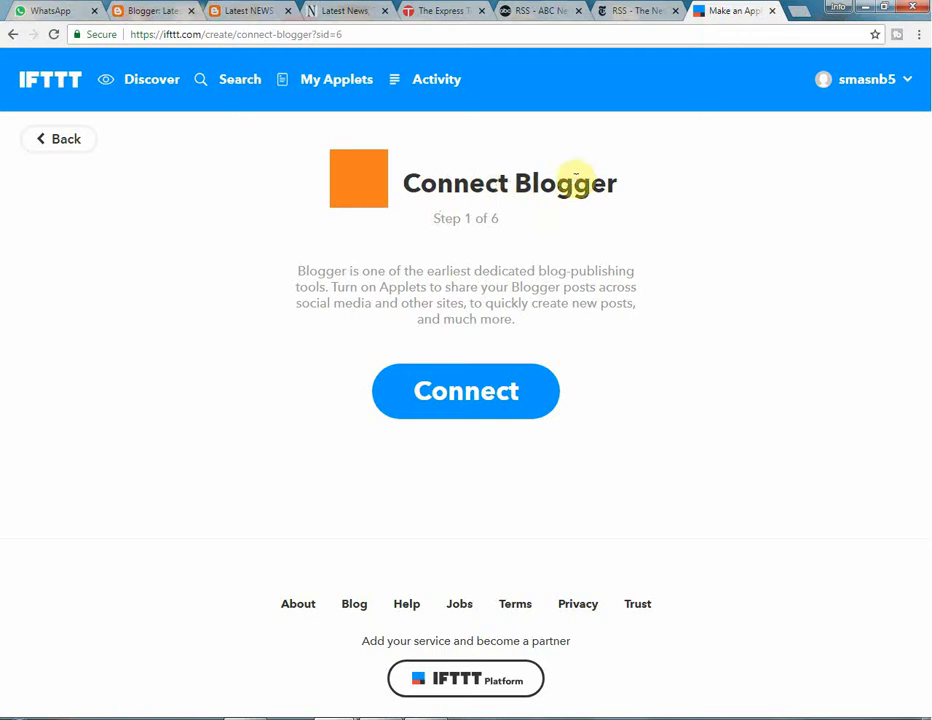
Try to connect the Blogger service by allowing IFTTT to manage Blogger through the listed Google account, and close the authorization window.
{"action": "left_click_drag", "start_coordinate": [421, 183], "coordinate": [592, 184]}
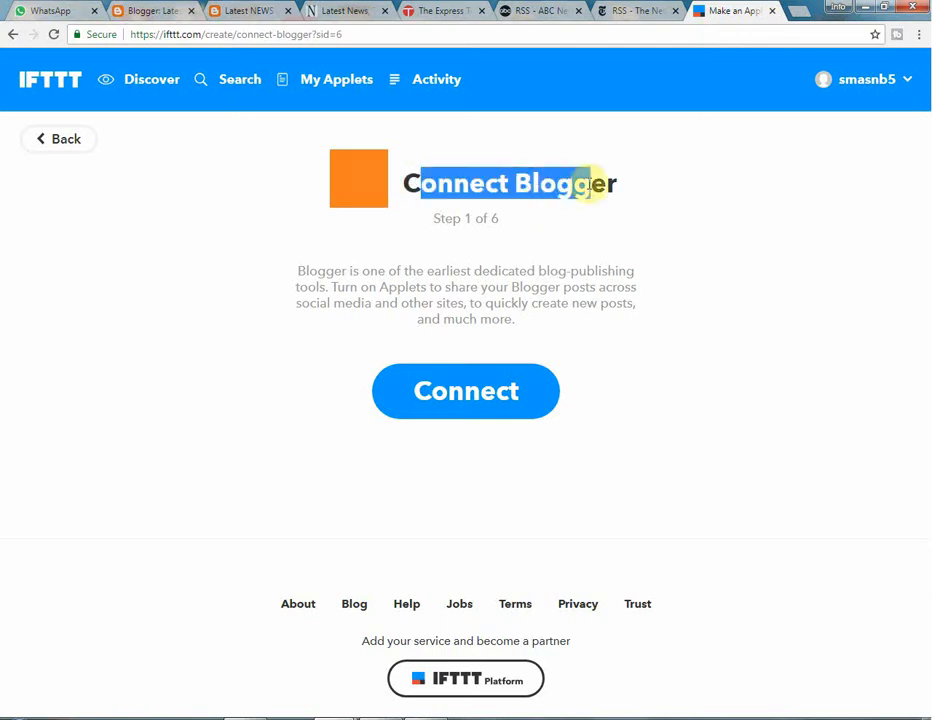
{"action": "left_click_drag", "start_coordinate": [462, 220], "coordinate": [487, 219]}
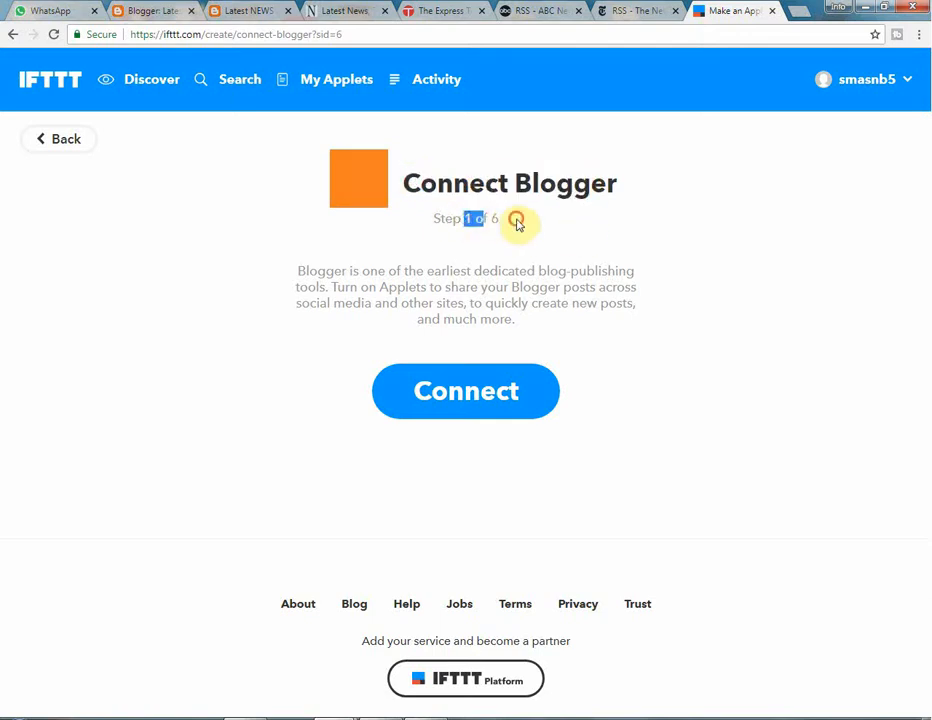
{"action": "left_click", "coordinate": [517, 219]}
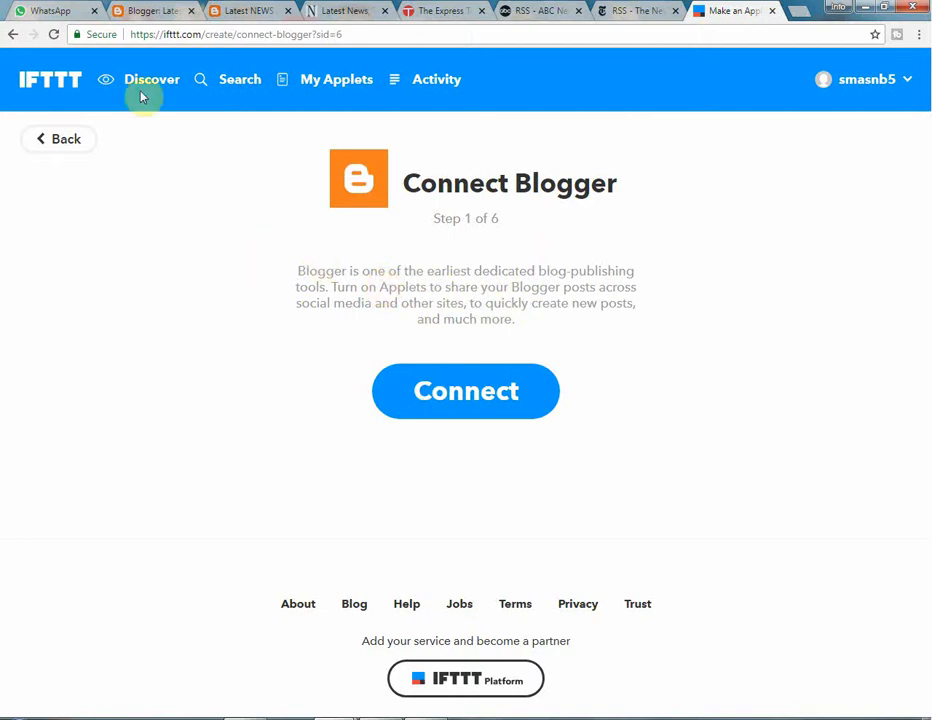
{"action": "left_click_drag", "start_coordinate": [298, 271], "coordinate": [533, 327]}
{"action": "left_click", "coordinate": [494, 402]}
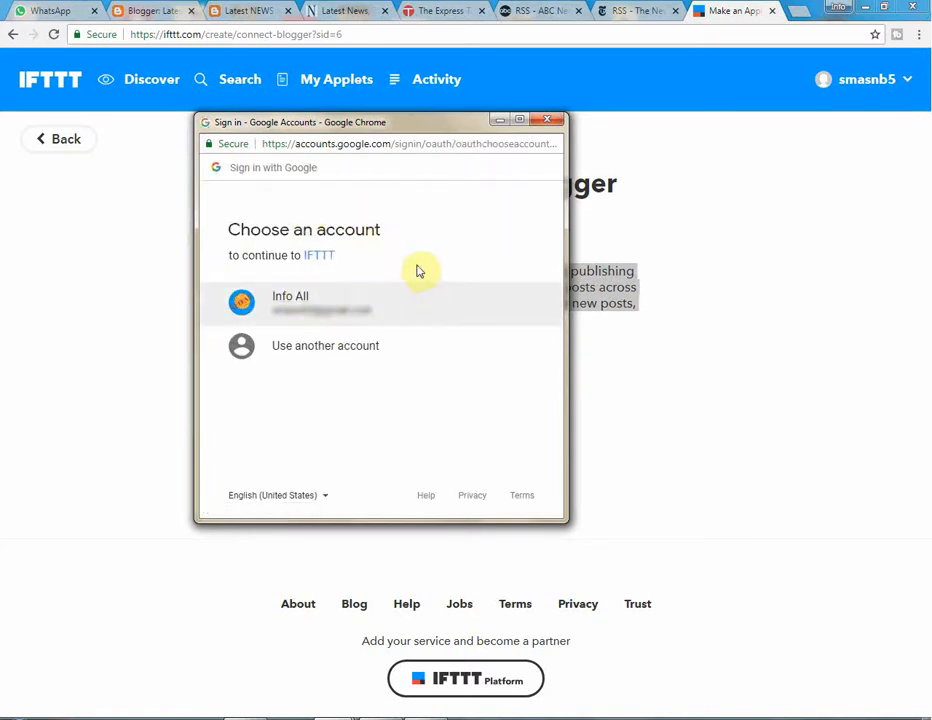
{"action": "left_click", "coordinate": [306, 305]}
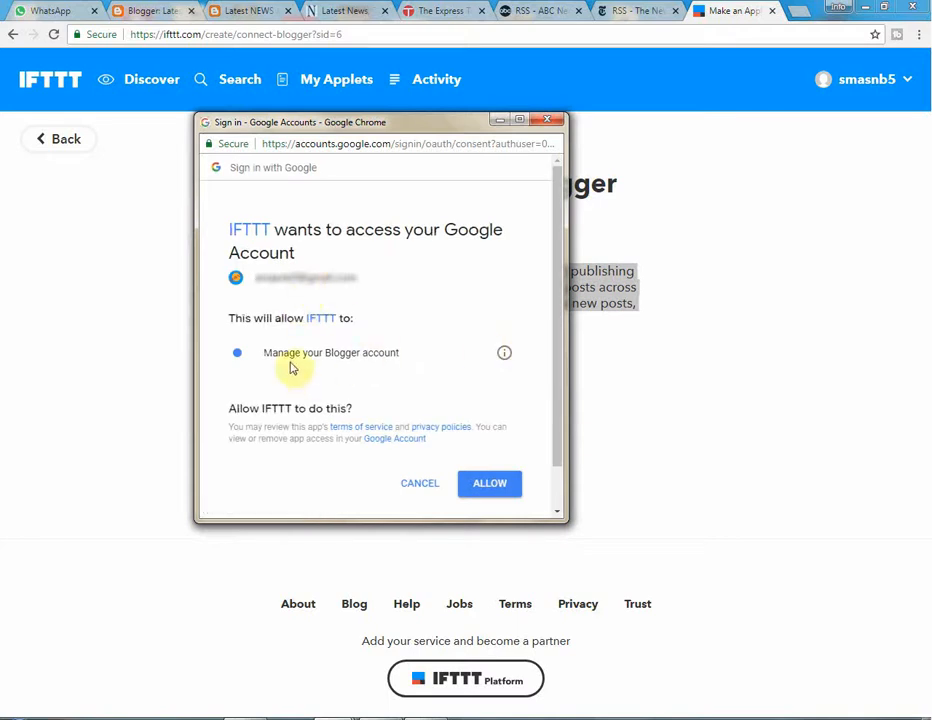
{"action": "left_click", "coordinate": [497, 490]}
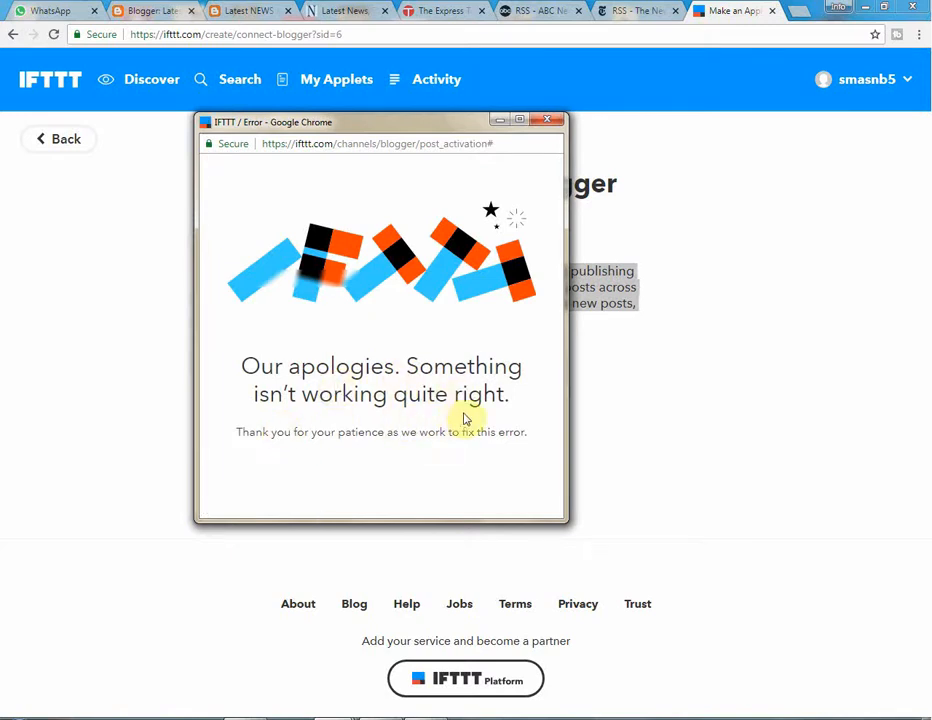
{"action": "left_click", "coordinate": [547, 120]}
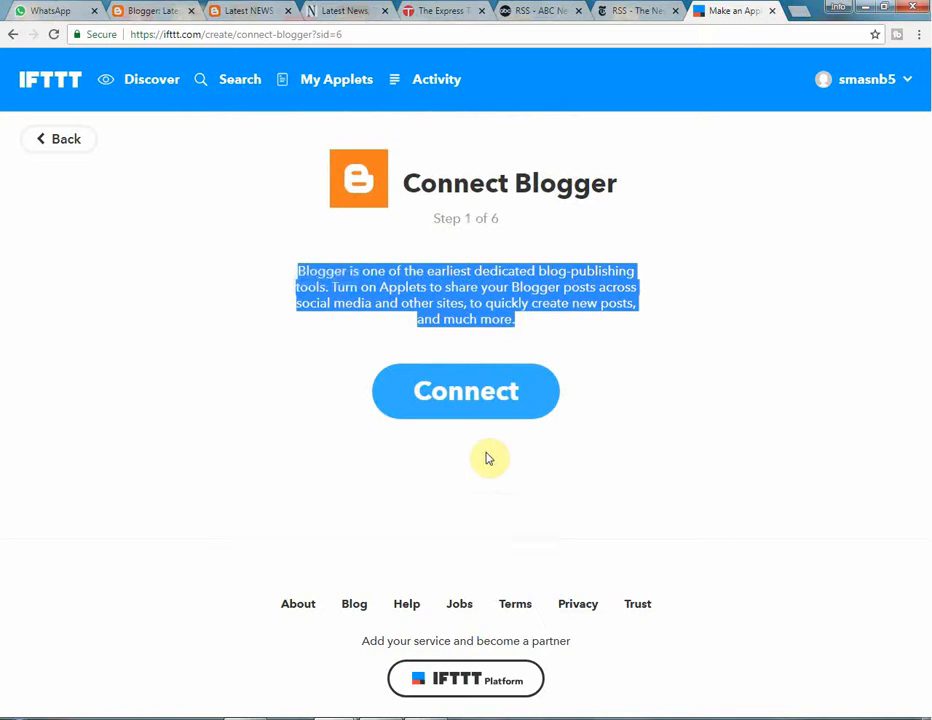
Retry the Blogger connection with the listed Google account and allow IFTTT to manage the Blogger account.
{"action": "left_click", "coordinate": [714, 377]}
{"action": "left_click", "coordinate": [489, 389]}
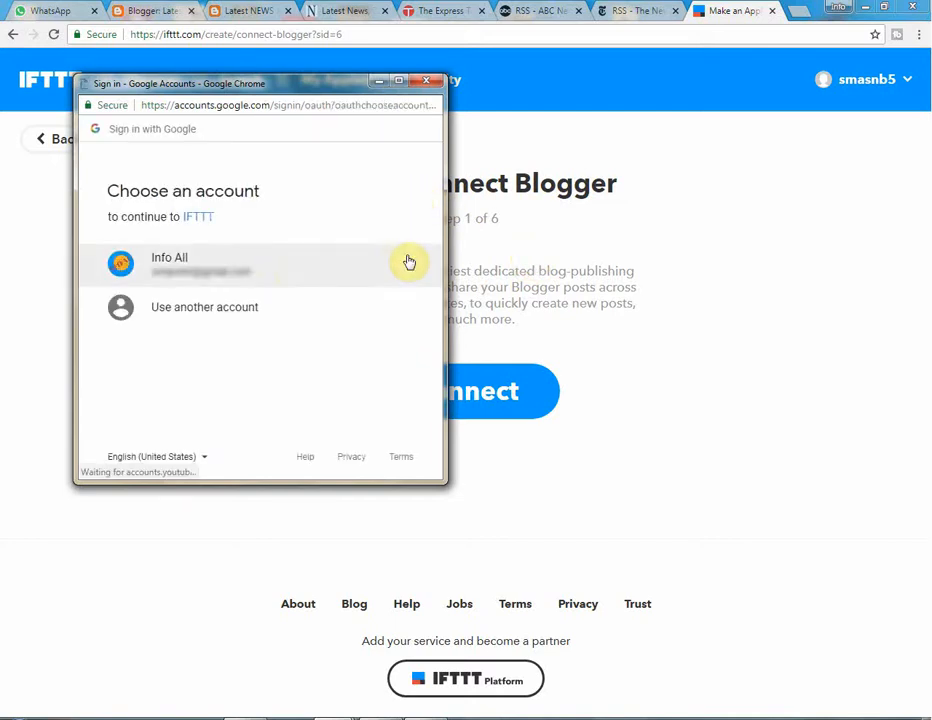
{"action": "left_click", "coordinate": [195, 263]}
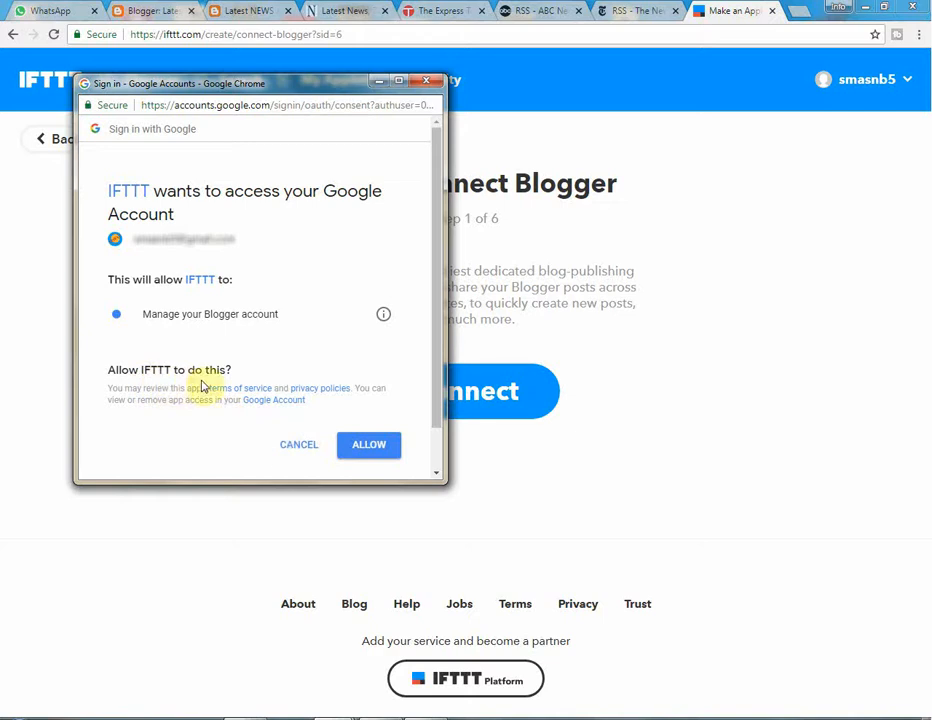
{"action": "left_click", "coordinate": [381, 452]}
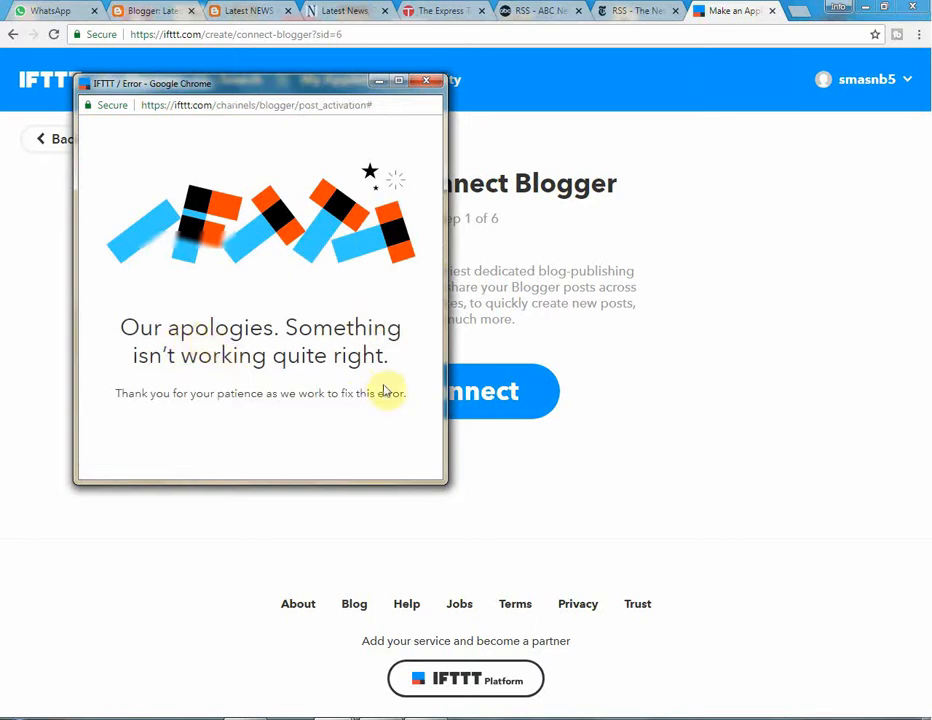
{"action": "left_click", "coordinate": [432, 717]}
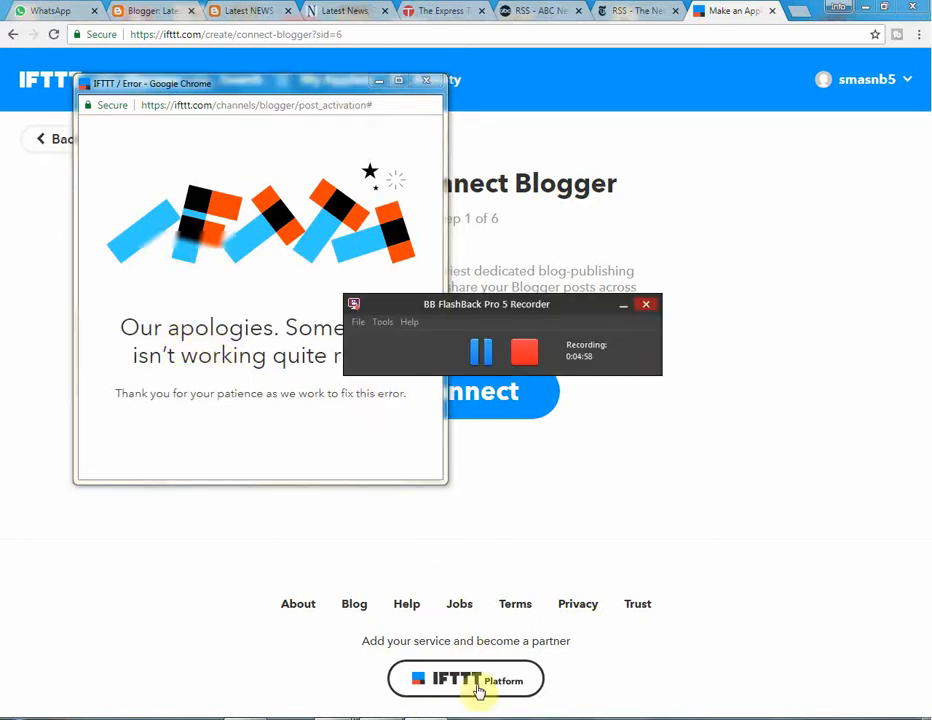
{"action": "left_click", "coordinate": [483, 358]}
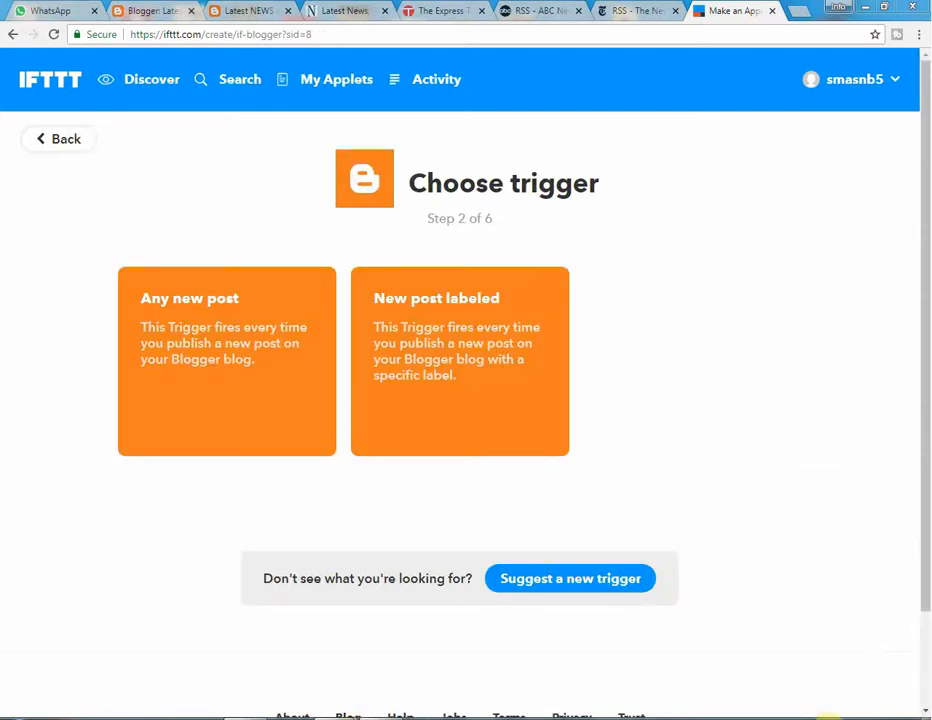
{"action": "left_click", "coordinate": [830, 716]}
{"action": "left_click", "coordinate": [847, 636]}
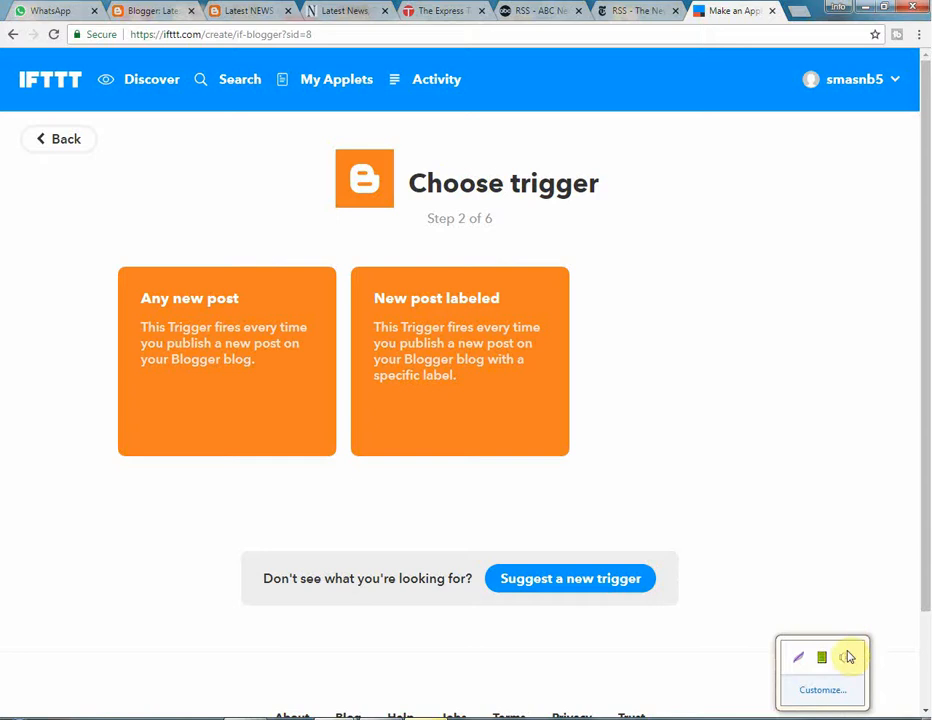
{"action": "left_click", "coordinate": [433, 717]}
{"action": "left_click", "coordinate": [535, 486]}
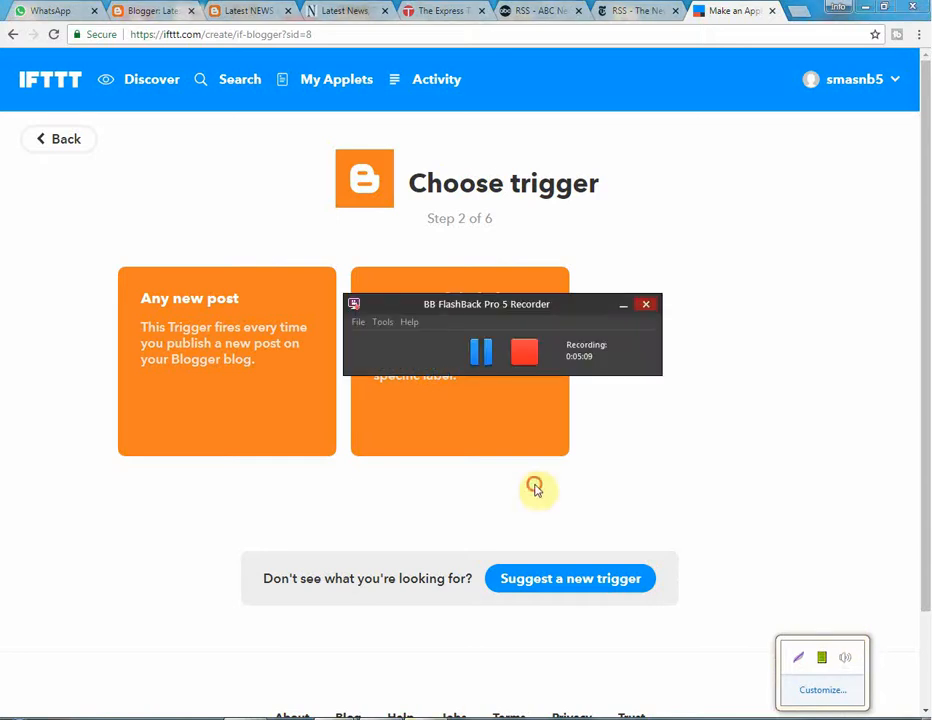
{"action": "left_click", "coordinate": [433, 717]}
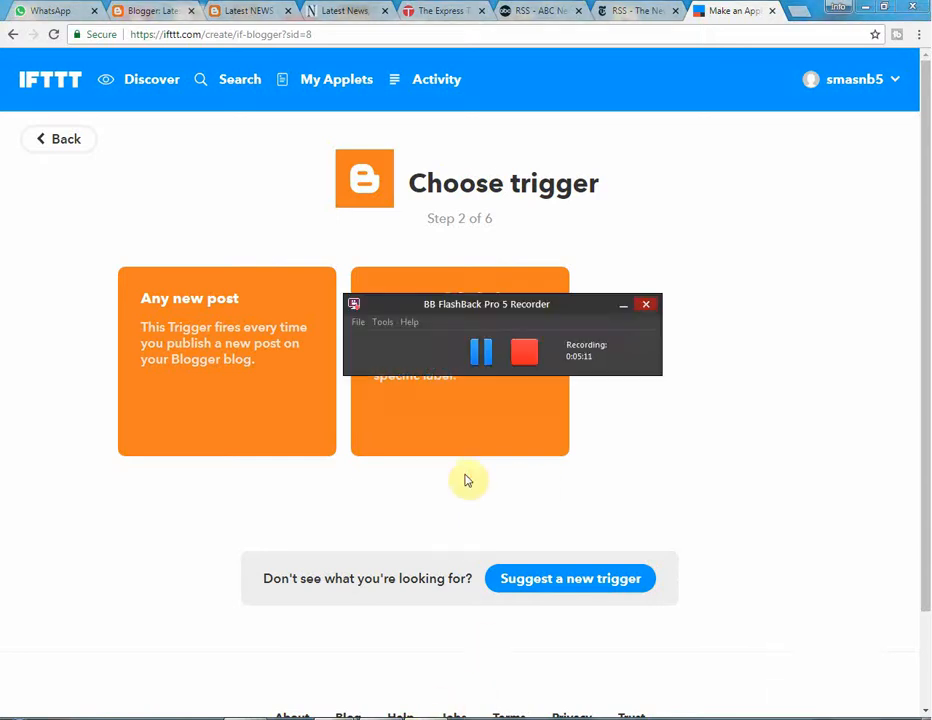
{"action": "left_click", "coordinate": [466, 481]}
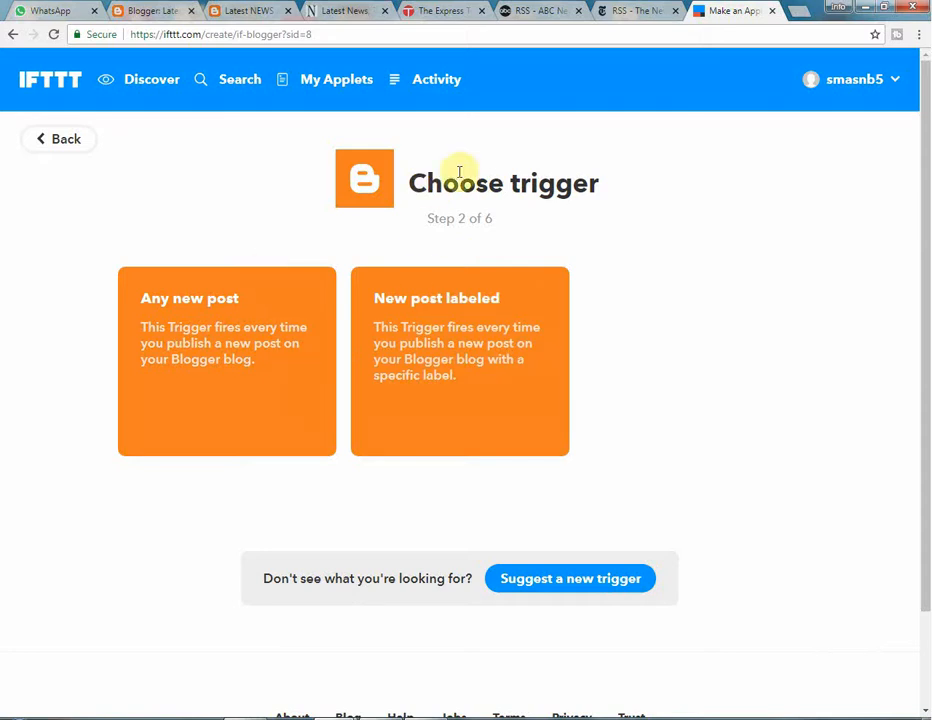
Choose "Any new post" as the Blogger trigger, and abandon that applet by starting a new one from My Applets.
{"action": "left_click_drag", "start_coordinate": [407, 187], "coordinate": [605, 194]}
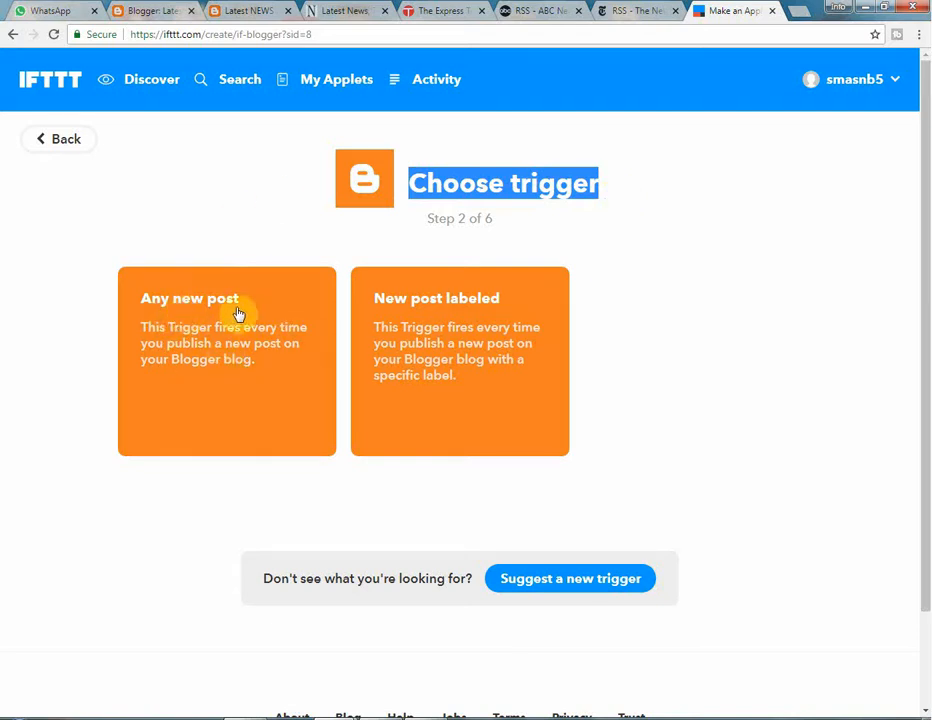
{"action": "left_click", "coordinate": [200, 376]}
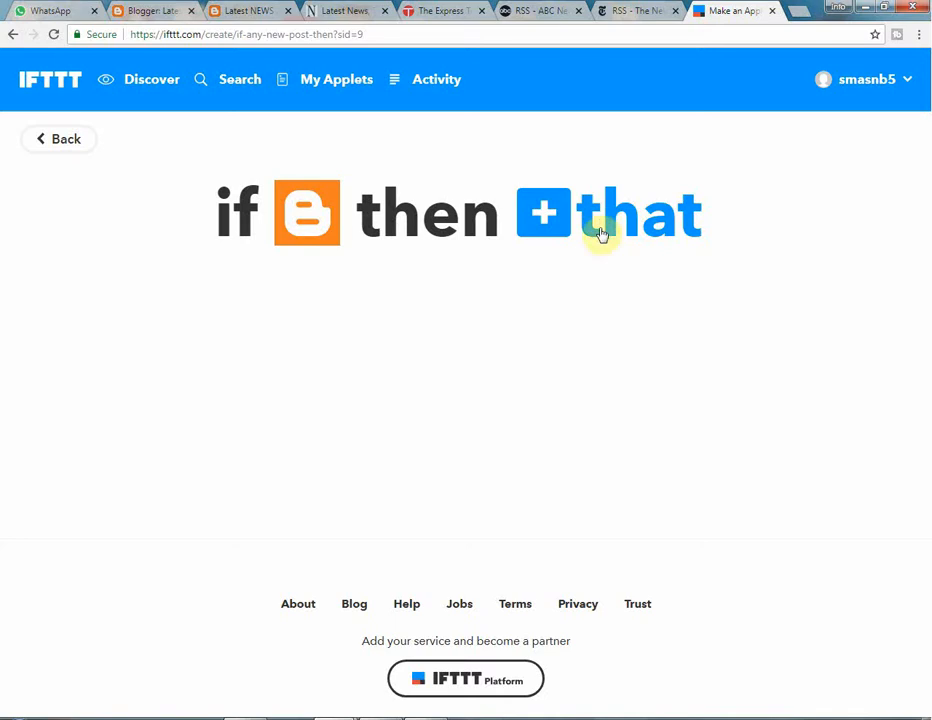
{"action": "left_click", "coordinate": [333, 79]}
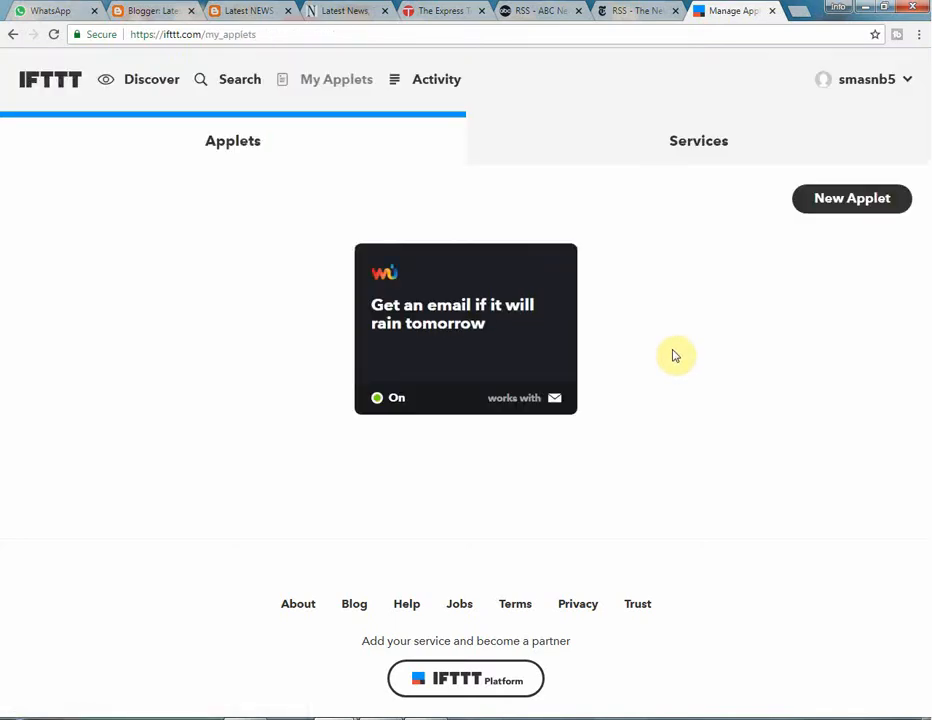
{"action": "left_click", "coordinate": [884, 198]}
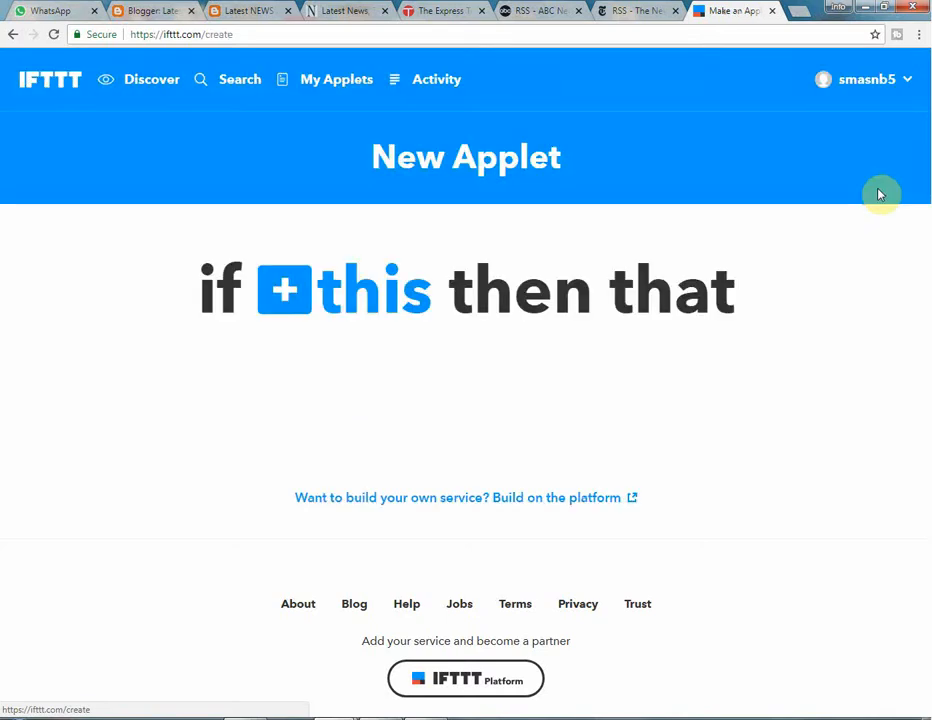
Review the open news pages of The Nation, The Express Tribune, ABC News and The New York Times, and the blog.
{"action": "left_click", "coordinate": [354, 12]}
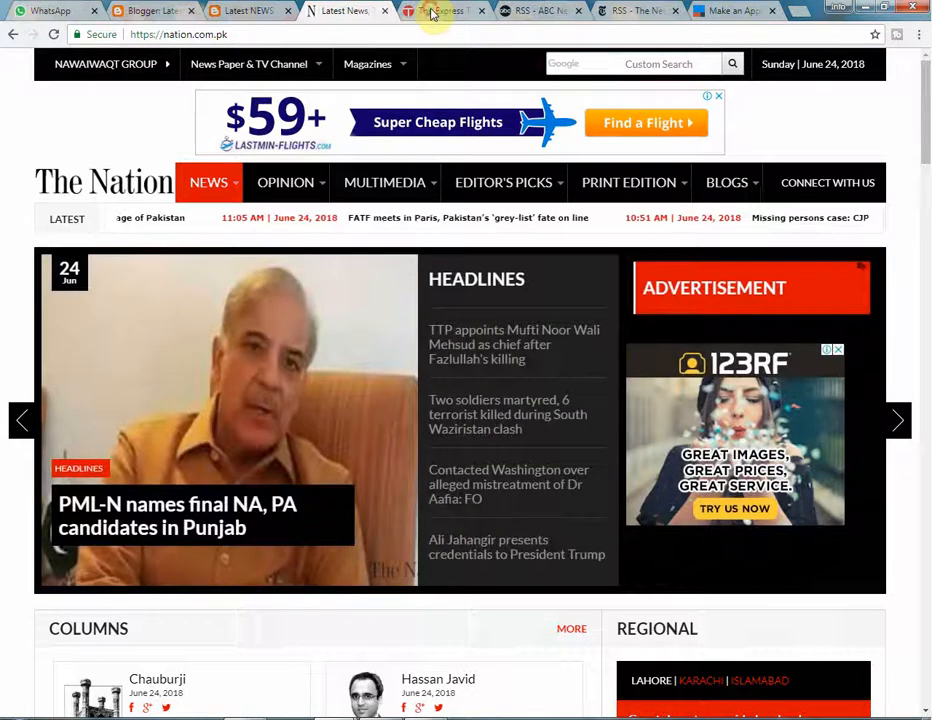
{"action": "left_click", "coordinate": [431, 11]}
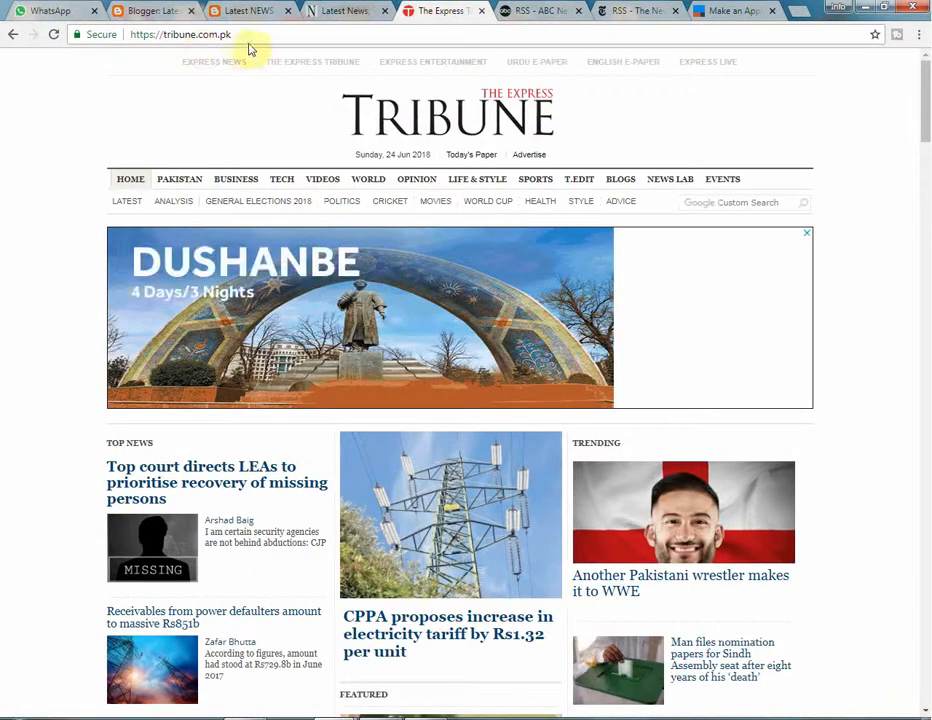
{"action": "left_click", "coordinate": [530, 12]}
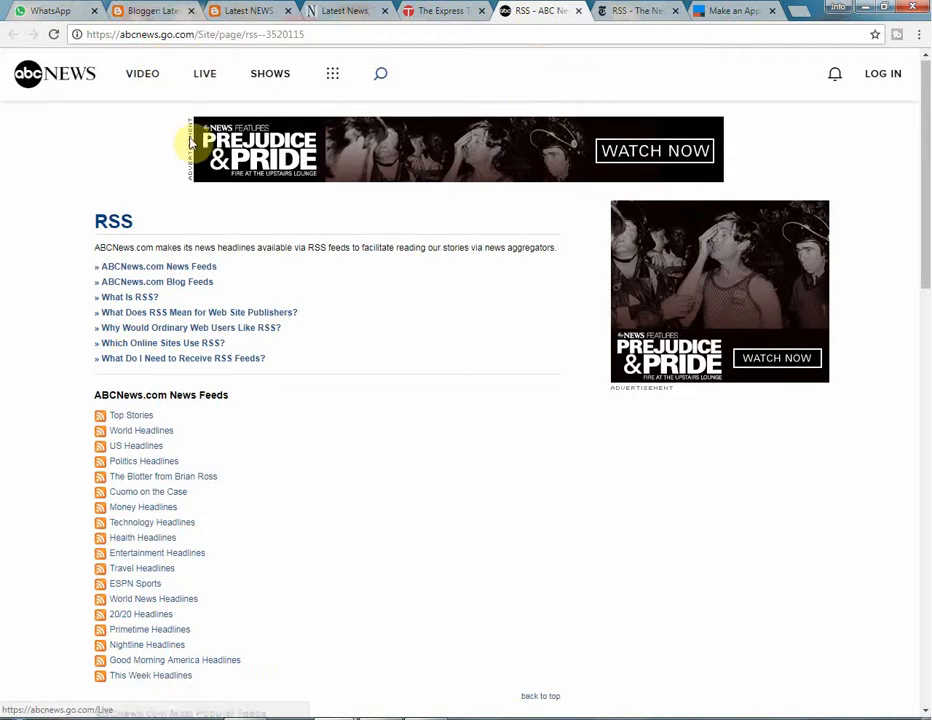
{"action": "left_click", "coordinate": [603, 8]}
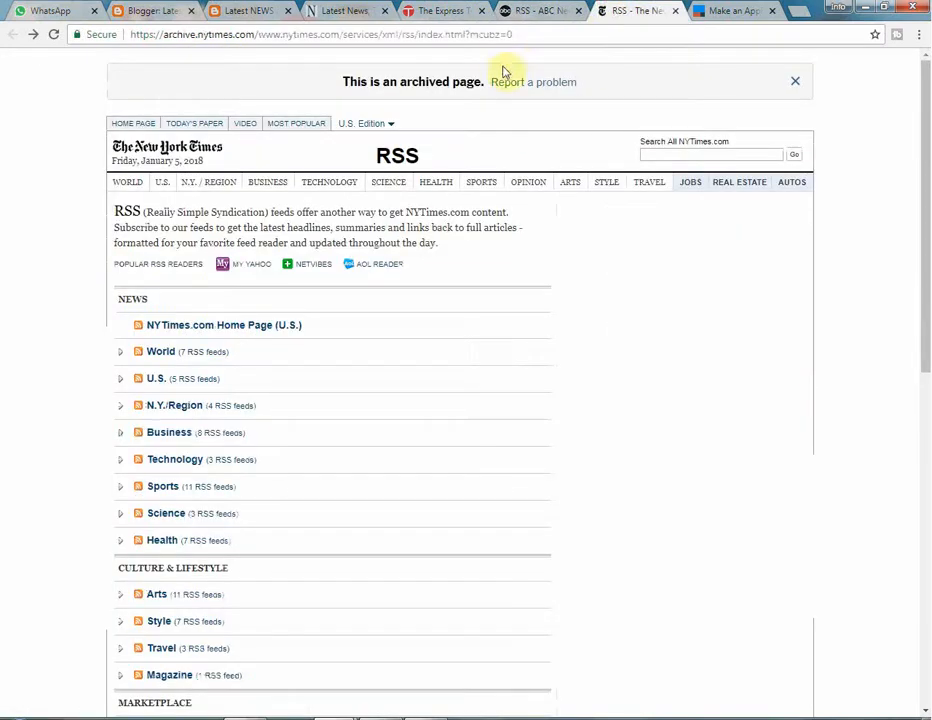
{"action": "left_click", "coordinate": [555, 9]}
{"action": "left_click", "coordinate": [452, 14]}
{"action": "left_click", "coordinate": [545, 12]}
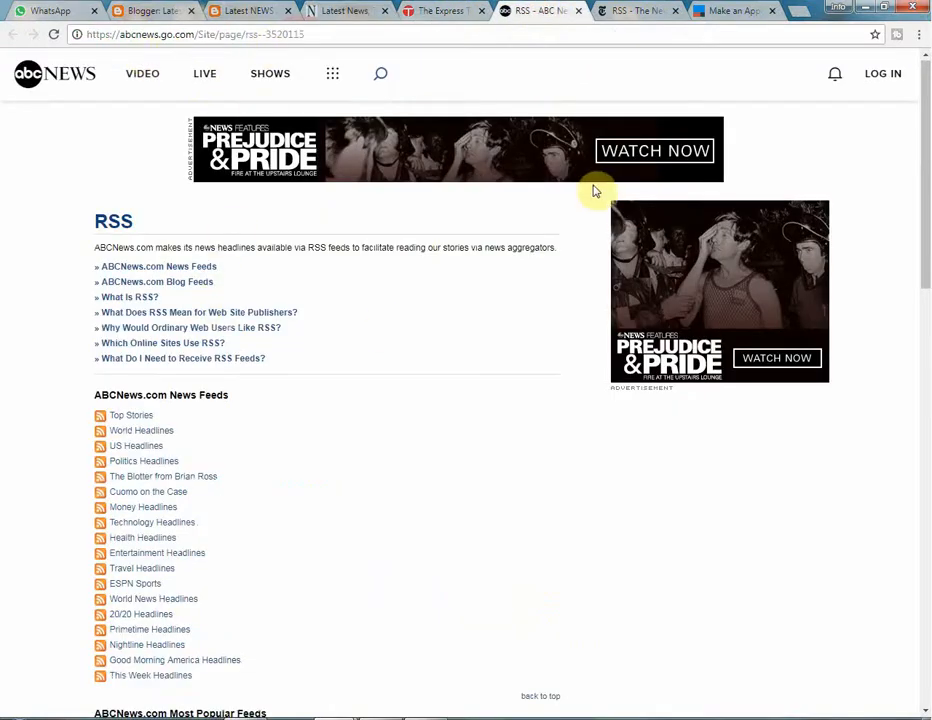
{"action": "key", "text": "ctrl+Tab"}
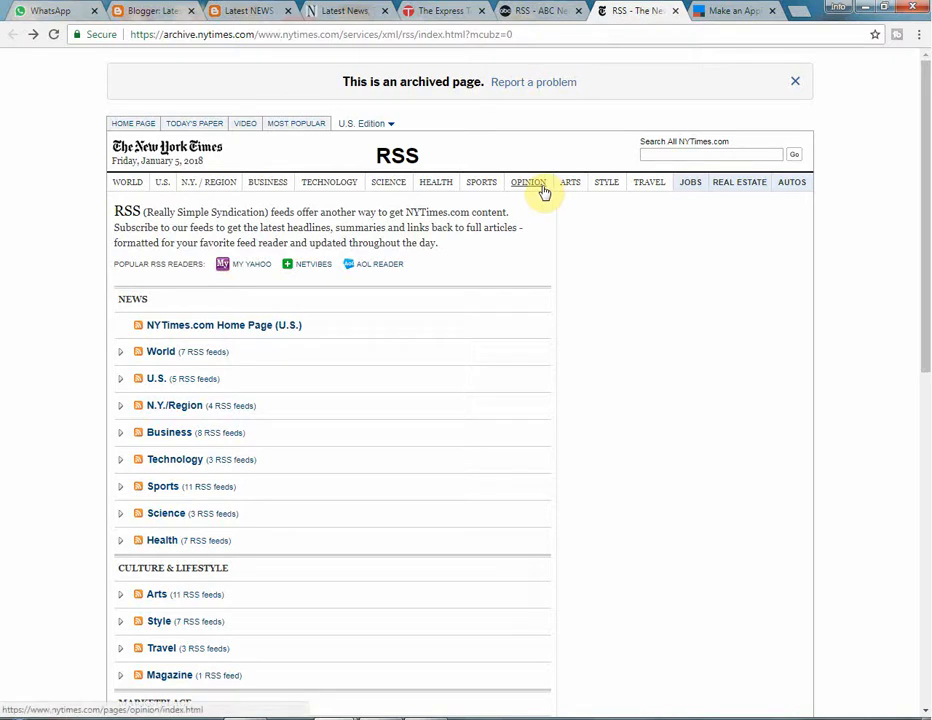
{"action": "left_click", "coordinate": [262, 11]}
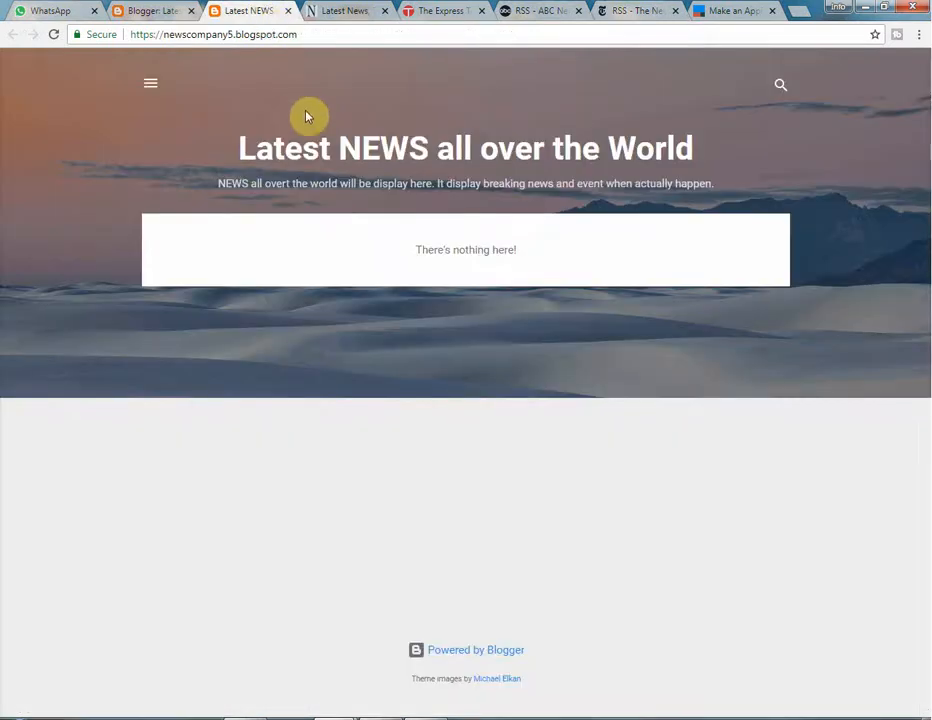
{"action": "left_click", "coordinate": [335, 10]}
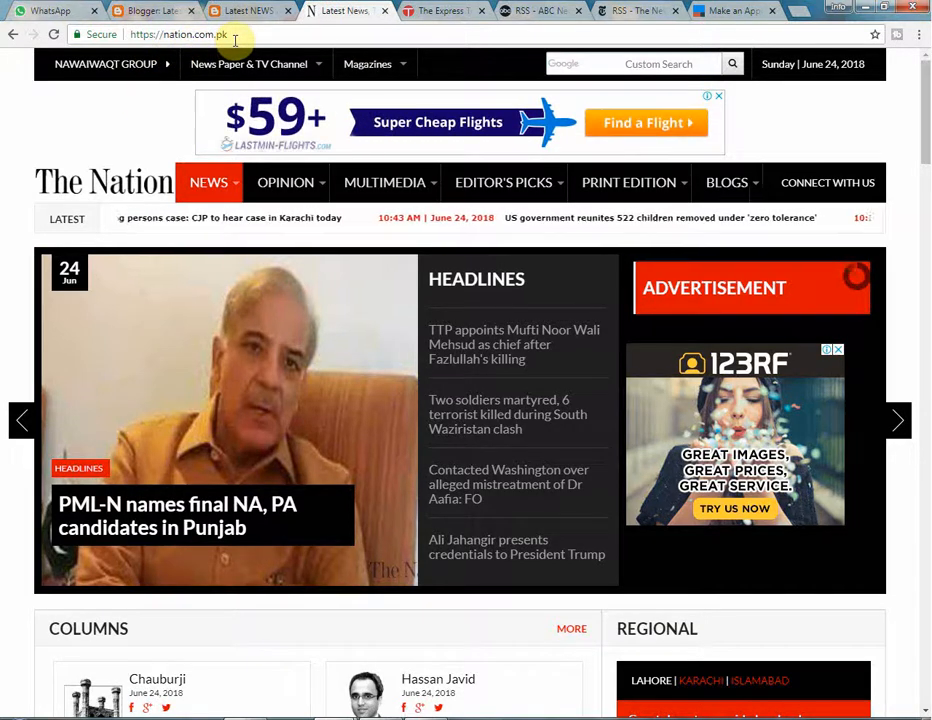
{"action": "left_click_drag", "start_coordinate": [920, 114], "coordinate": [780, 108]}
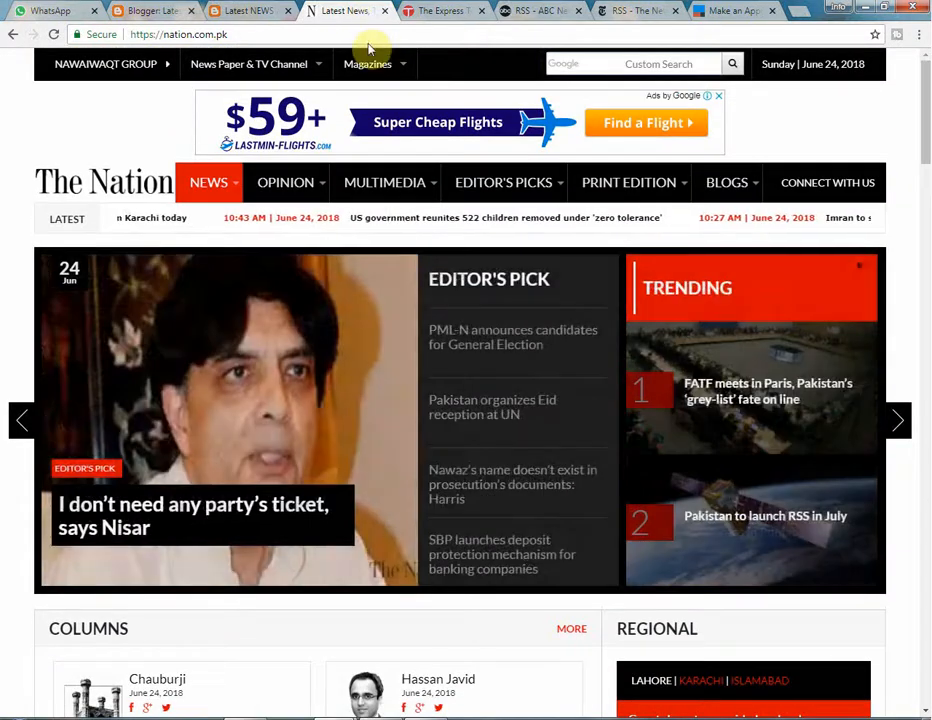
{"action": "left_click", "coordinate": [344, 32]}
{"action": "left_click", "coordinate": [344, 32]}
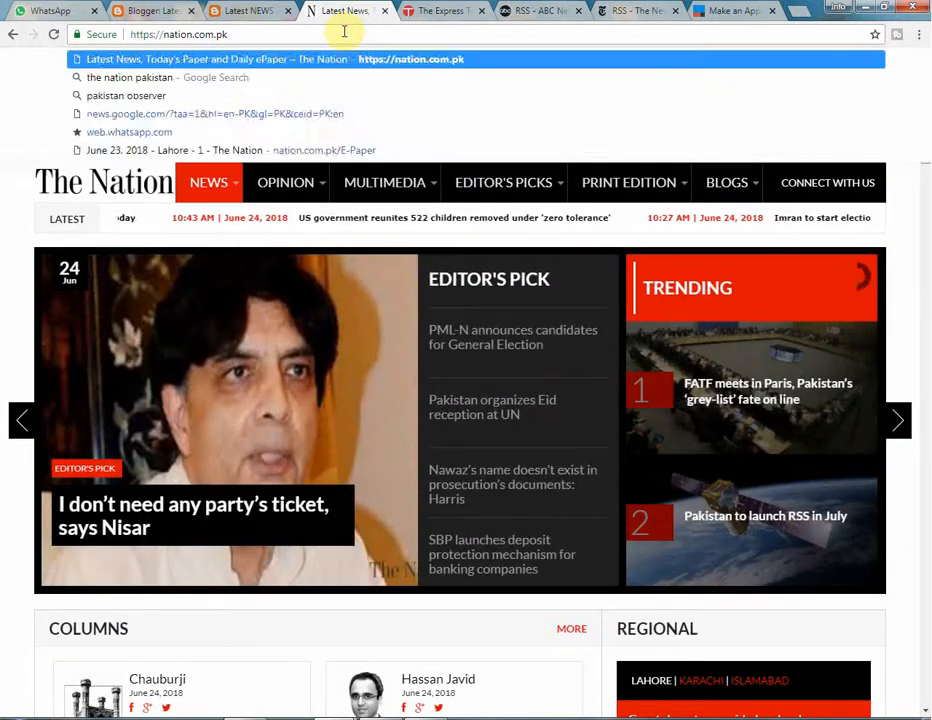
{"action": "type", "text": "/"}
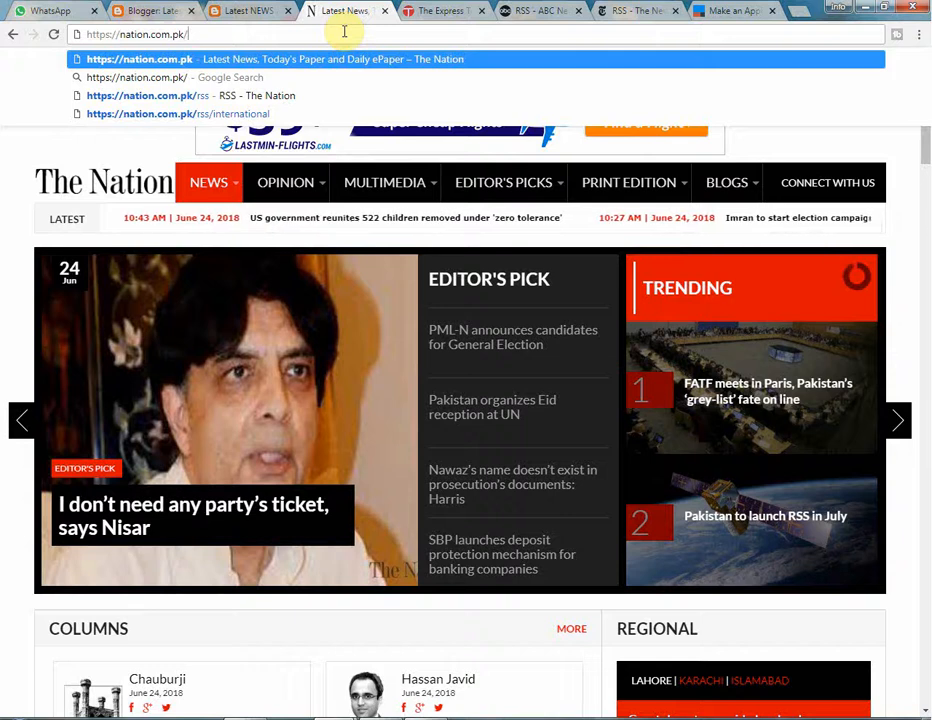
{"action": "type", "text": "rss"}
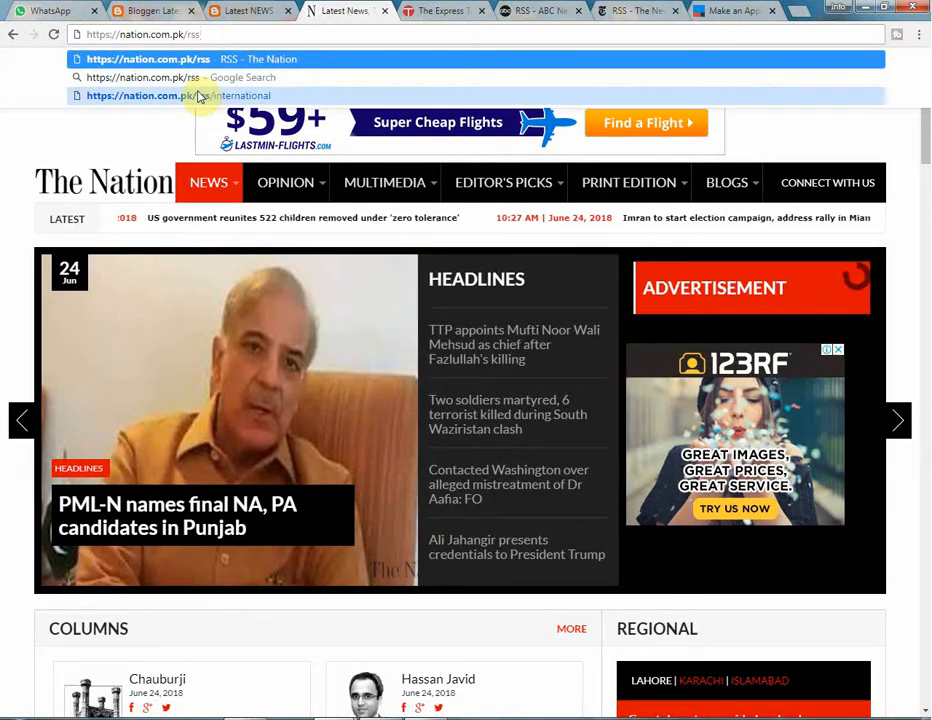
{"action": "type", "text": "/"}
{"action": "key", "text": "Return"}
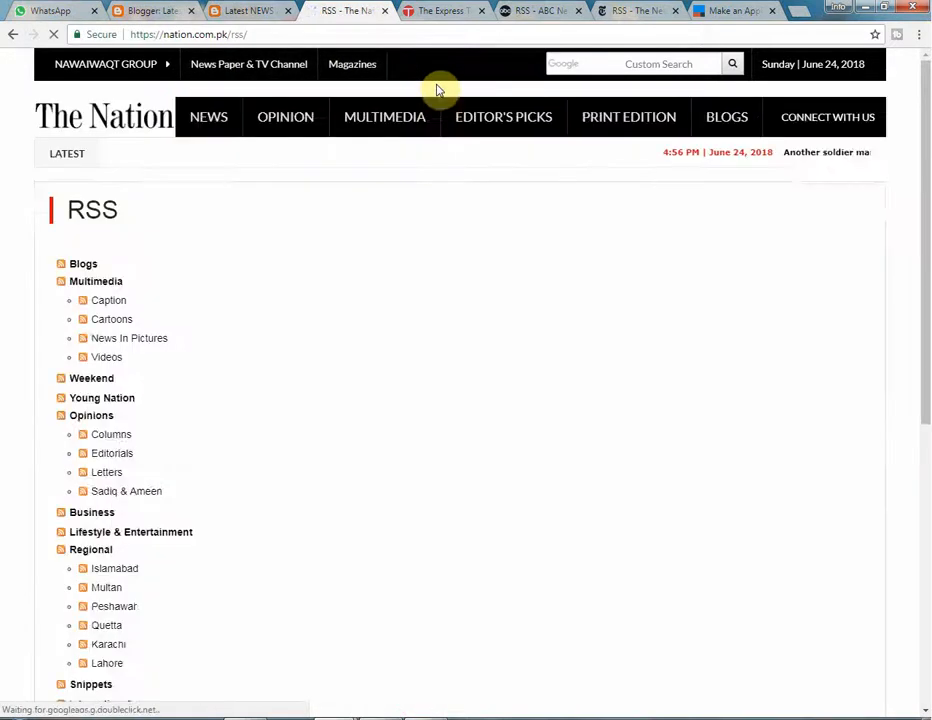
{"action": "left_click", "coordinate": [447, 12]}
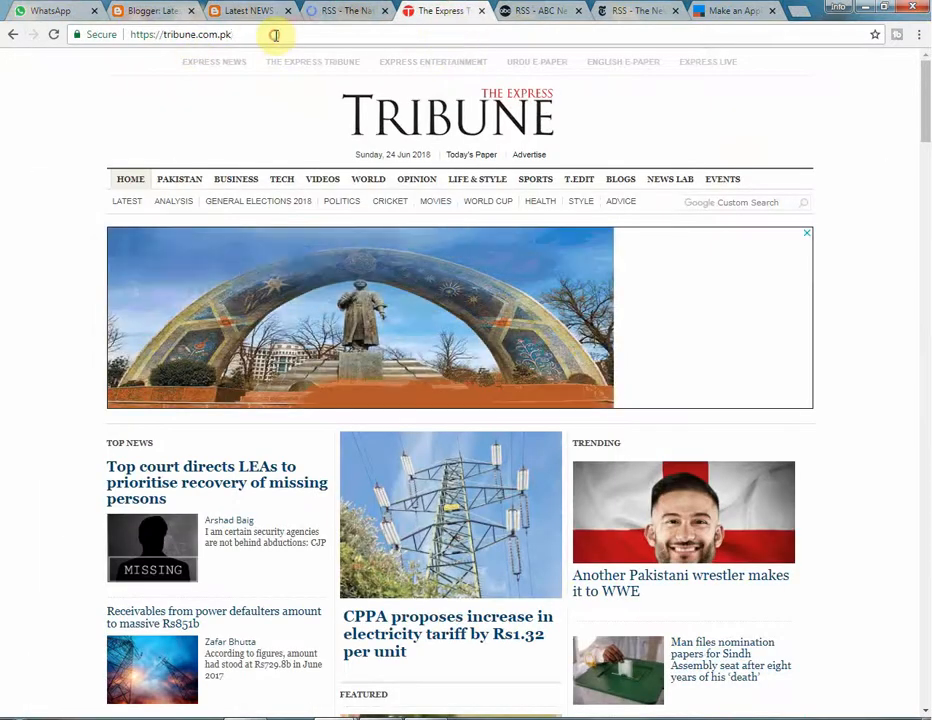
{"action": "left_click", "coordinate": [272, 34]}
{"action": "left_click", "coordinate": [274, 34]}
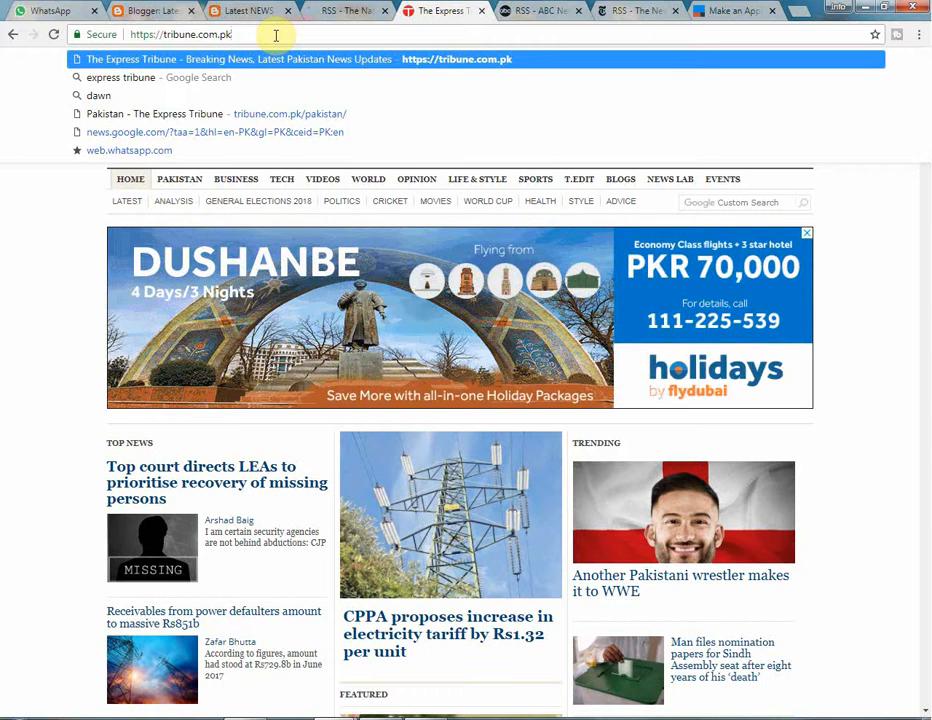
{"action": "type", "text": "/rss/"}
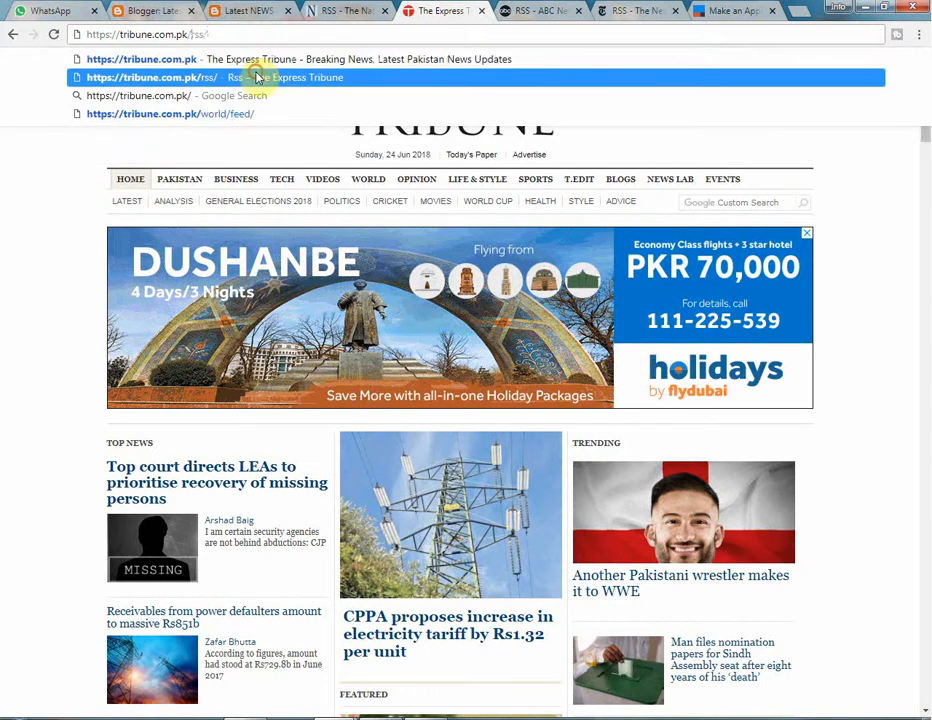
{"action": "left_click", "coordinate": [262, 78]}
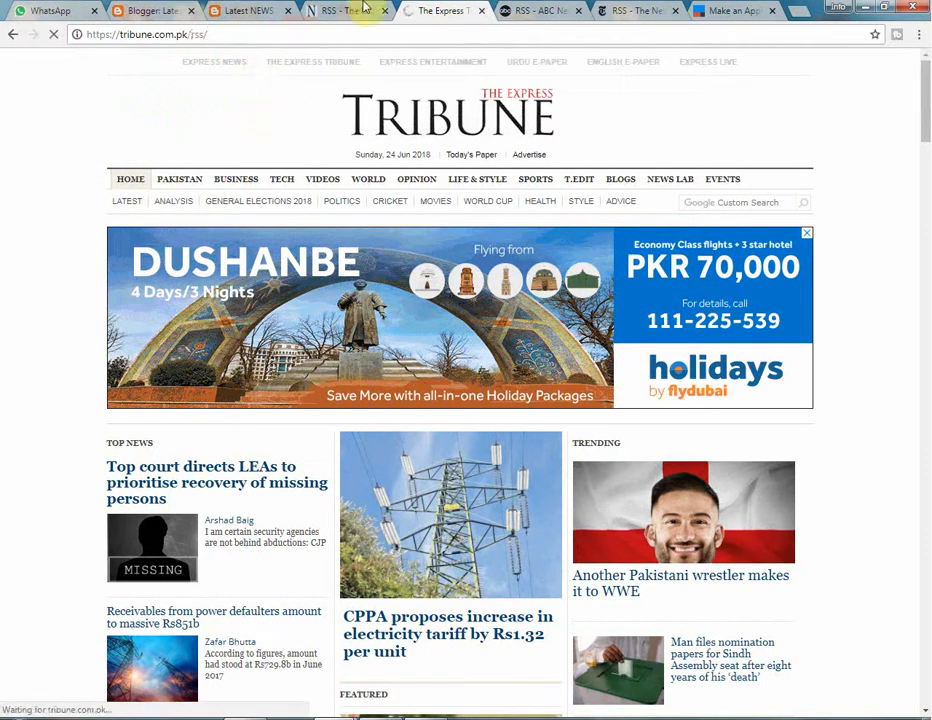
Look through The Nation's RSS categories and open its International feed.
{"action": "left_click", "coordinate": [365, 8]}
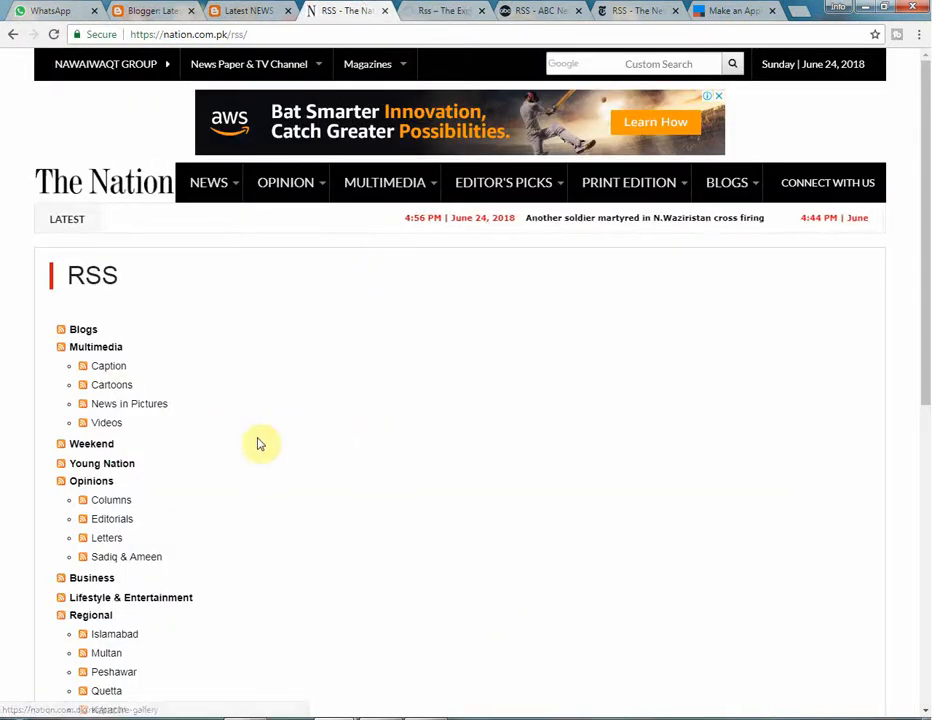
{"action": "scroll", "coordinate": [260, 442], "scroll_direction": "down", "scroll_amount": 1}
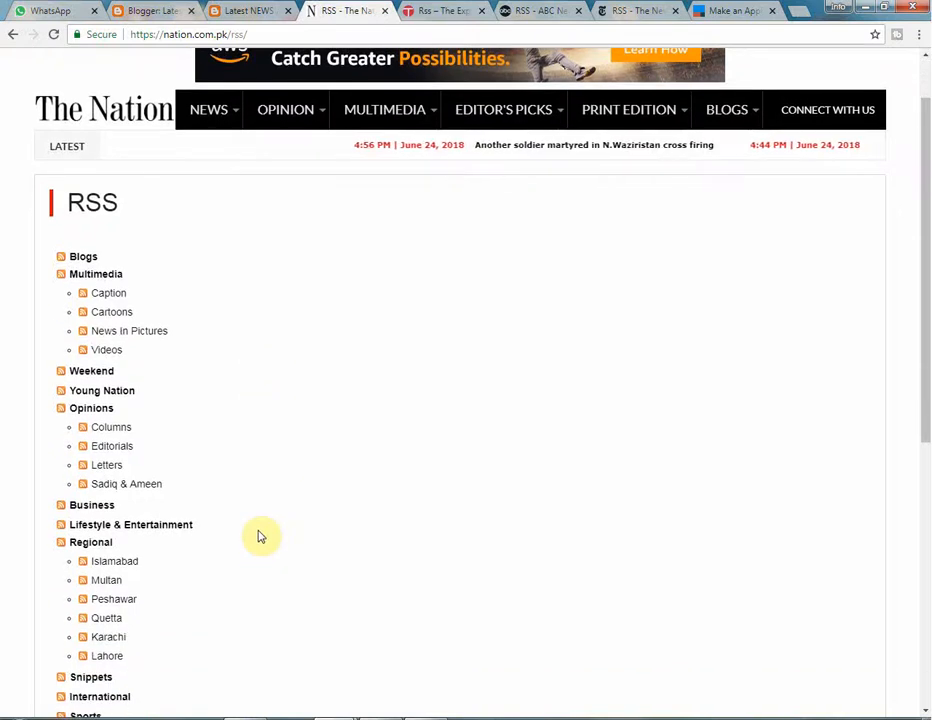
{"action": "scroll", "coordinate": [256, 536], "scroll_direction": "down", "scroll_amount": 2}
{"action": "scroll", "coordinate": [256, 536], "scroll_direction": "up", "scroll_amount": 3}
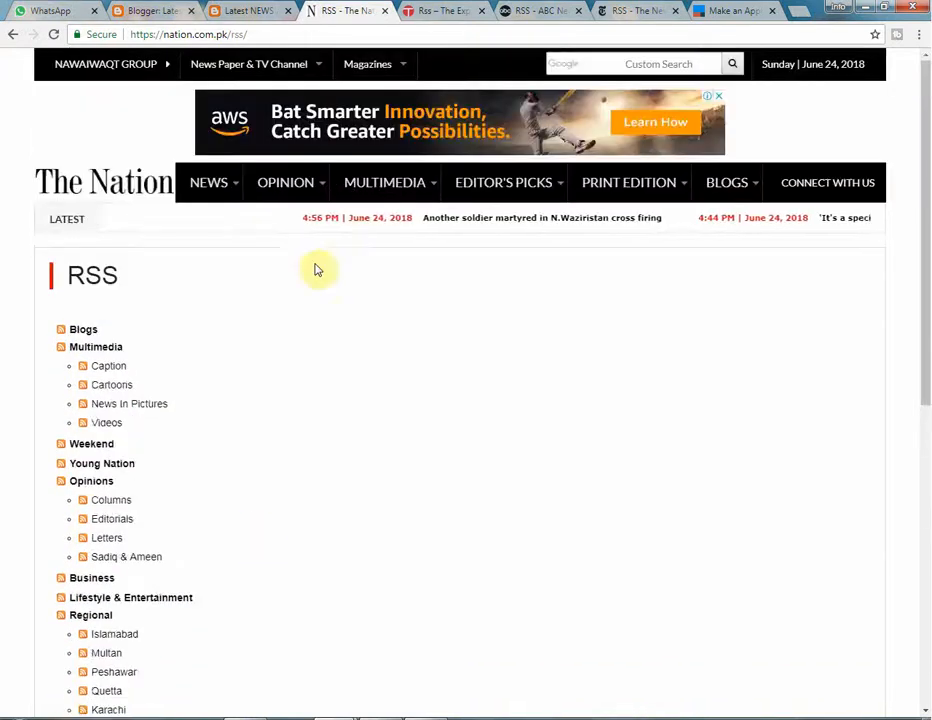
{"action": "left_click", "coordinate": [249, 12]}
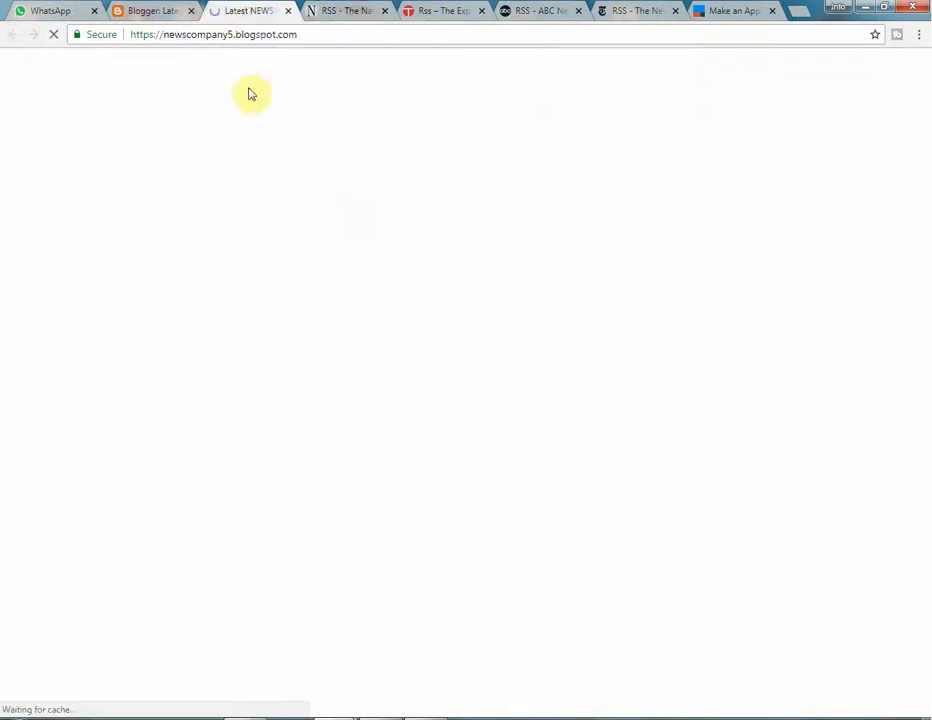
{"action": "left_click", "coordinate": [367, 8]}
{"action": "scroll", "coordinate": [131, 526], "scroll_direction": "down", "scroll_amount": 2}
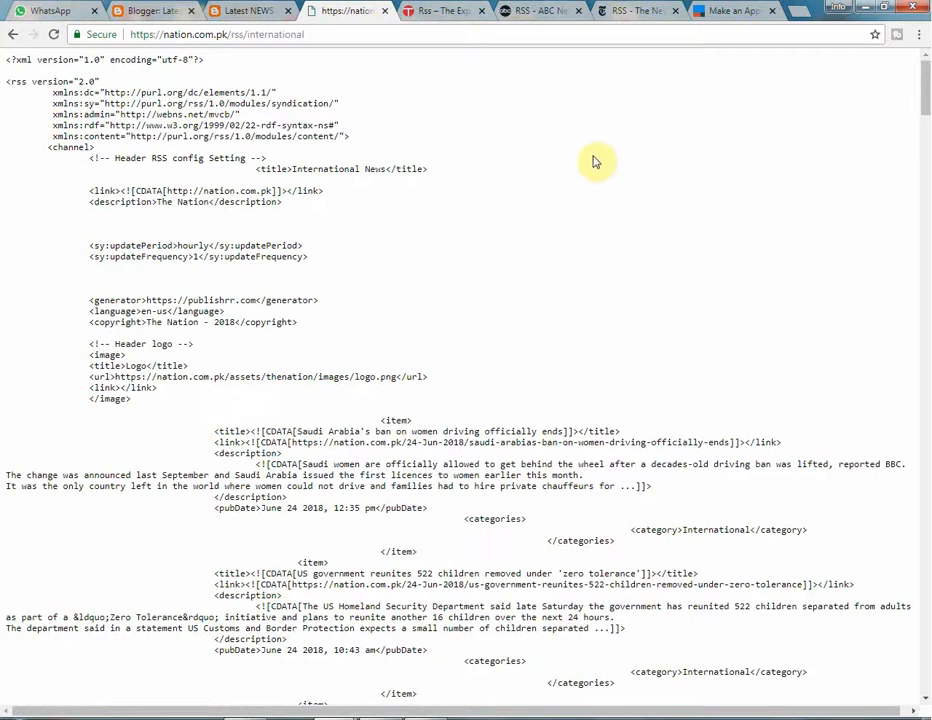
Look through The Express Tribune's RSS categories and open its World feed.
{"action": "left_click", "coordinate": [440, 11]}
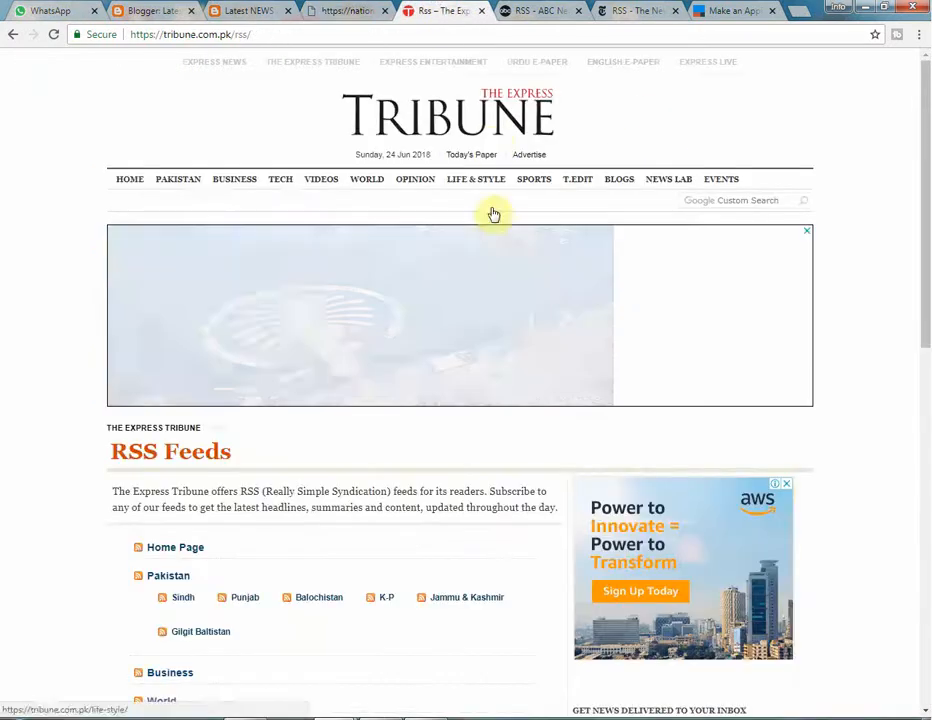
{"action": "left_click", "coordinate": [364, 14]}
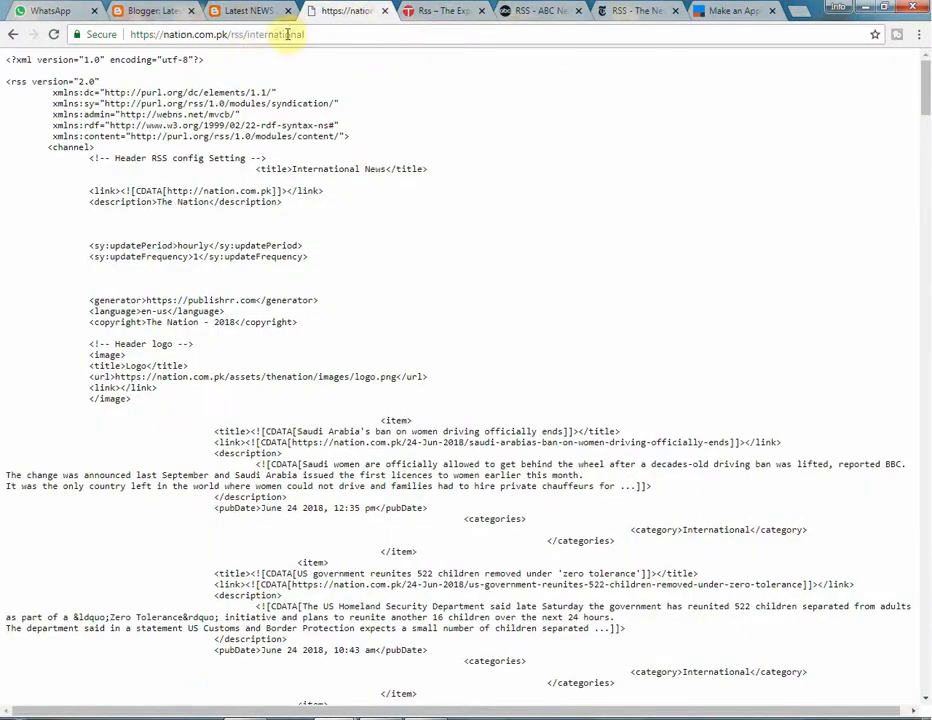
{"action": "left_click", "coordinate": [428, 11]}
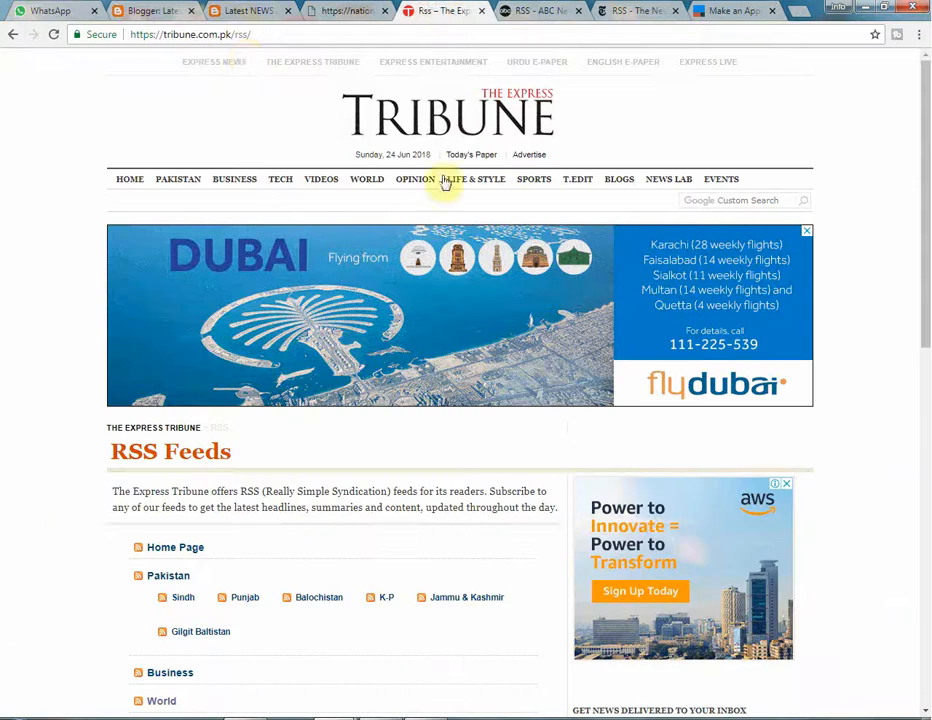
{"action": "scroll", "coordinate": [289, 447], "scroll_direction": "down", "scroll_amount": 3}
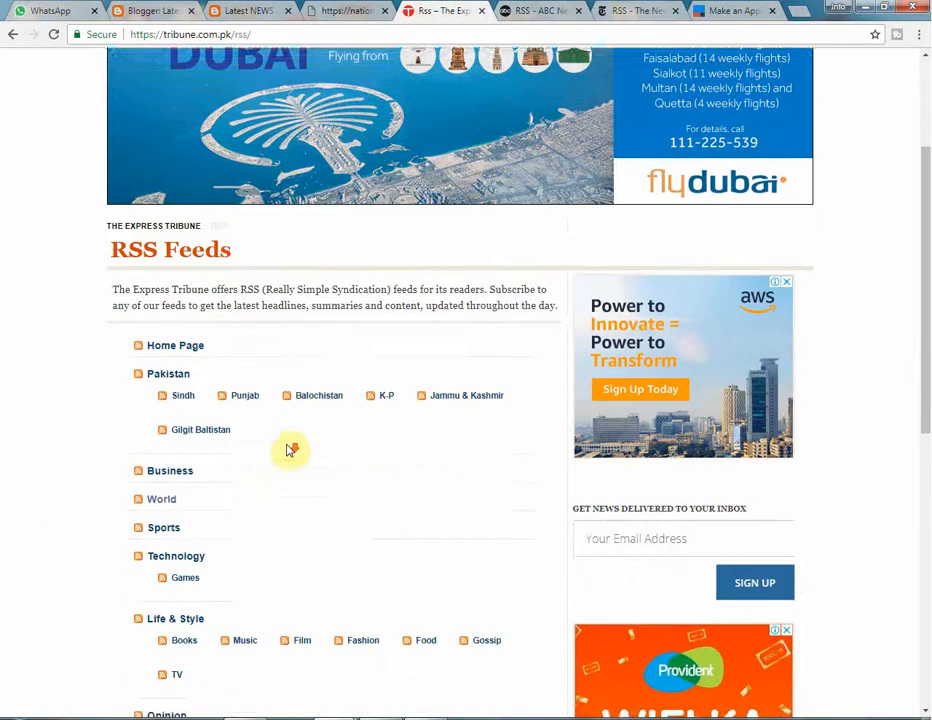
{"action": "scroll", "coordinate": [290, 452], "scroll_direction": "down", "scroll_amount": 2}
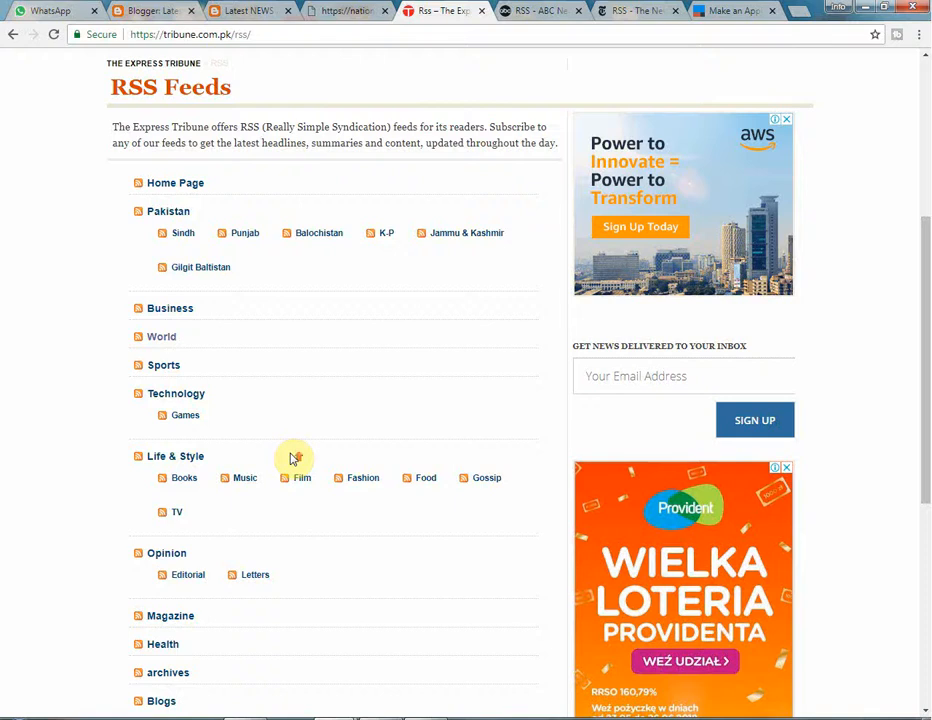
{"action": "scroll", "coordinate": [290, 458], "scroll_direction": "up", "scroll_amount": 3}
{"action": "scroll", "coordinate": [290, 458], "scroll_direction": "up", "scroll_amount": 2}
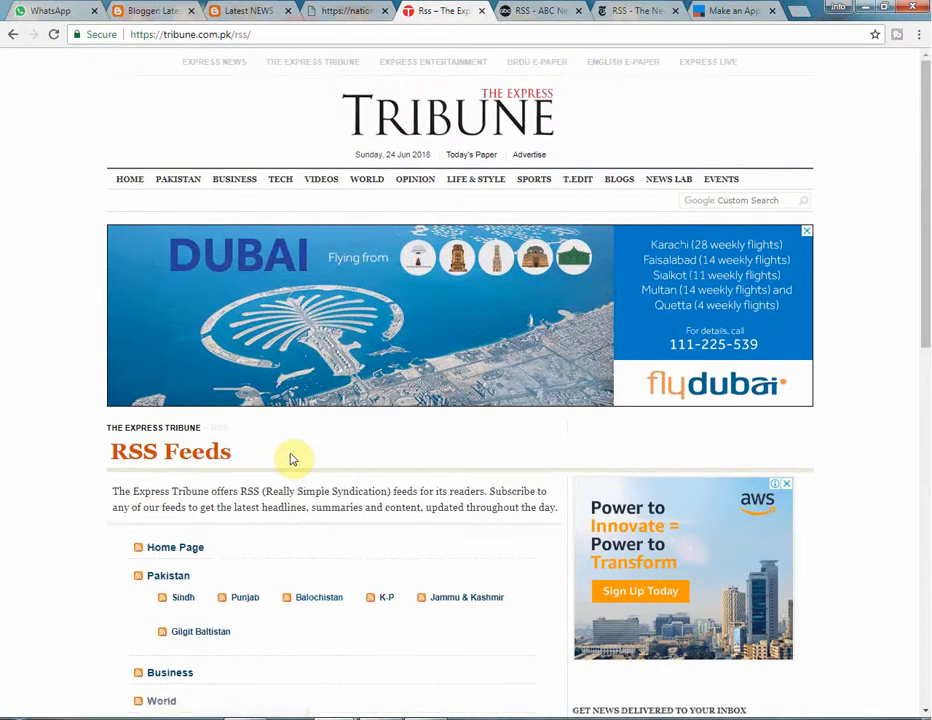
{"action": "scroll", "coordinate": [290, 458], "scroll_direction": "down", "scroll_amount": 10}
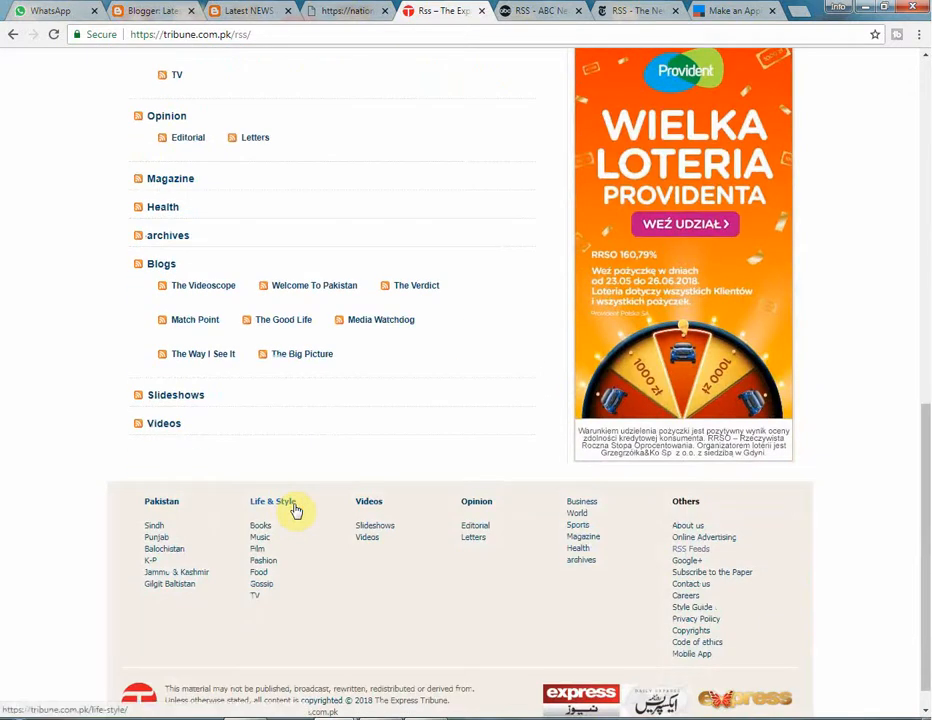
{"action": "scroll", "coordinate": [296, 510], "scroll_direction": "up", "scroll_amount": 9}
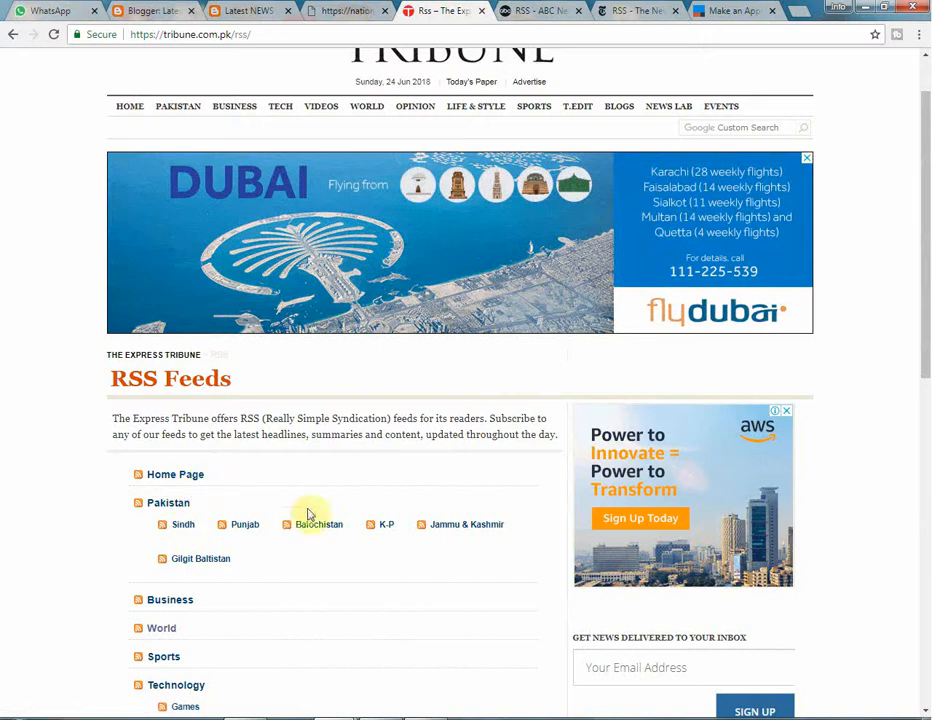
{"action": "scroll", "coordinate": [306, 580], "scroll_direction": "down", "scroll_amount": 1}
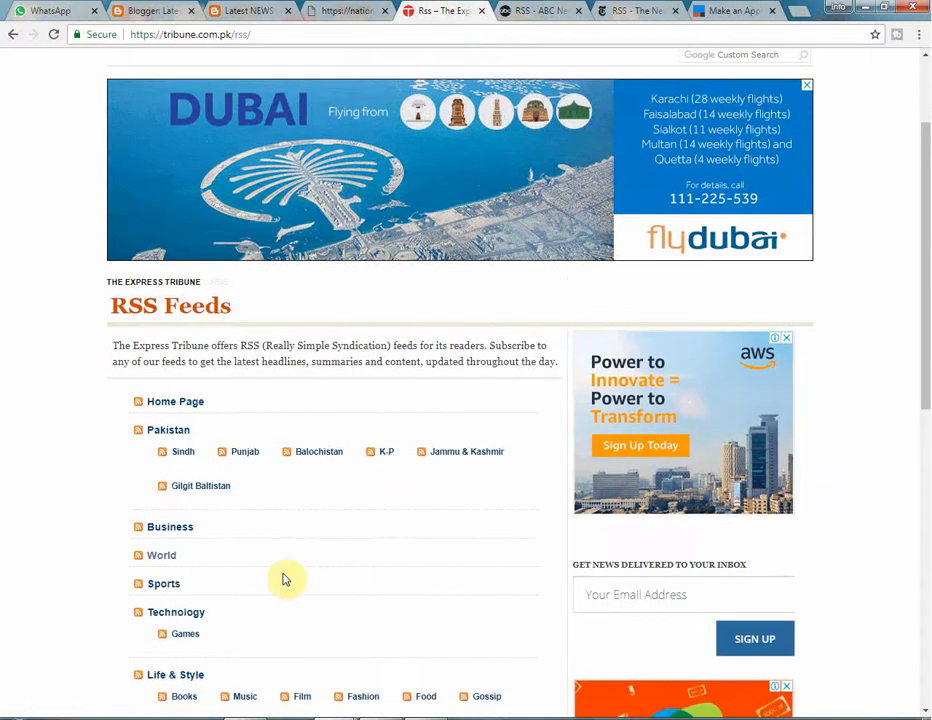
{"action": "left_click", "coordinate": [166, 557]}
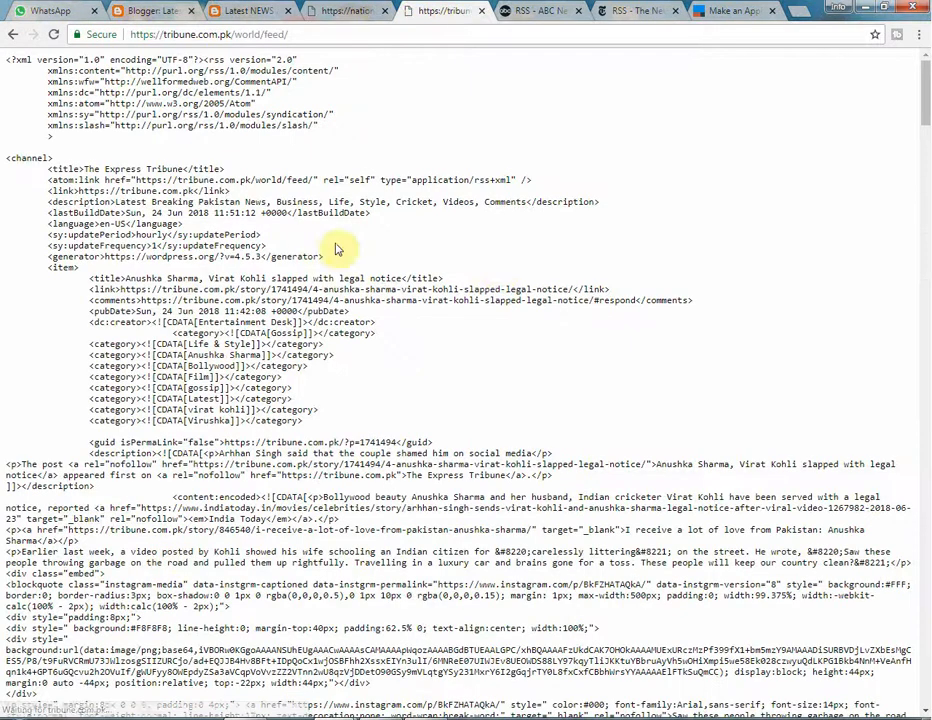
Open ABC News's World Headlines feed and The New York Times's NYTimes.com Home Page (U.S.) feed.
{"action": "left_click", "coordinate": [535, 11]}
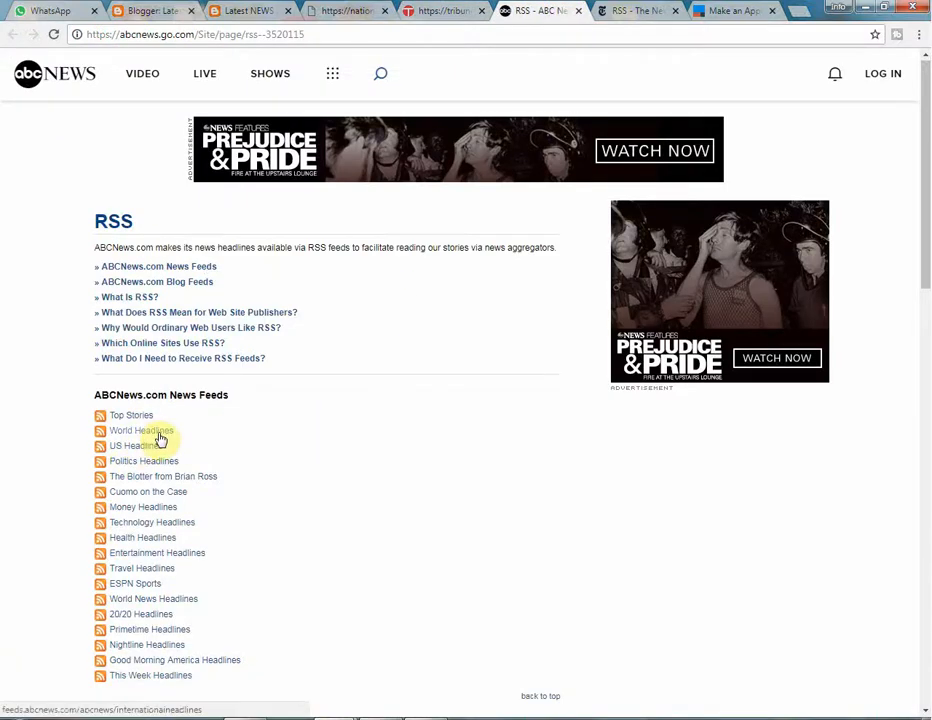
{"action": "left_click", "coordinate": [160, 438]}
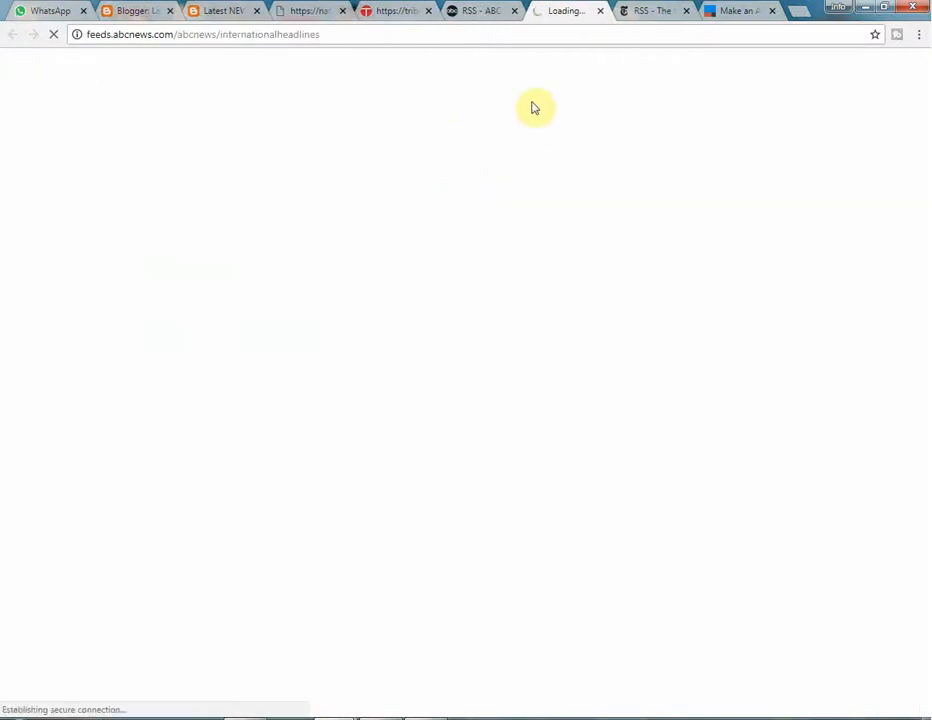
{"action": "left_click", "coordinate": [648, 10]}
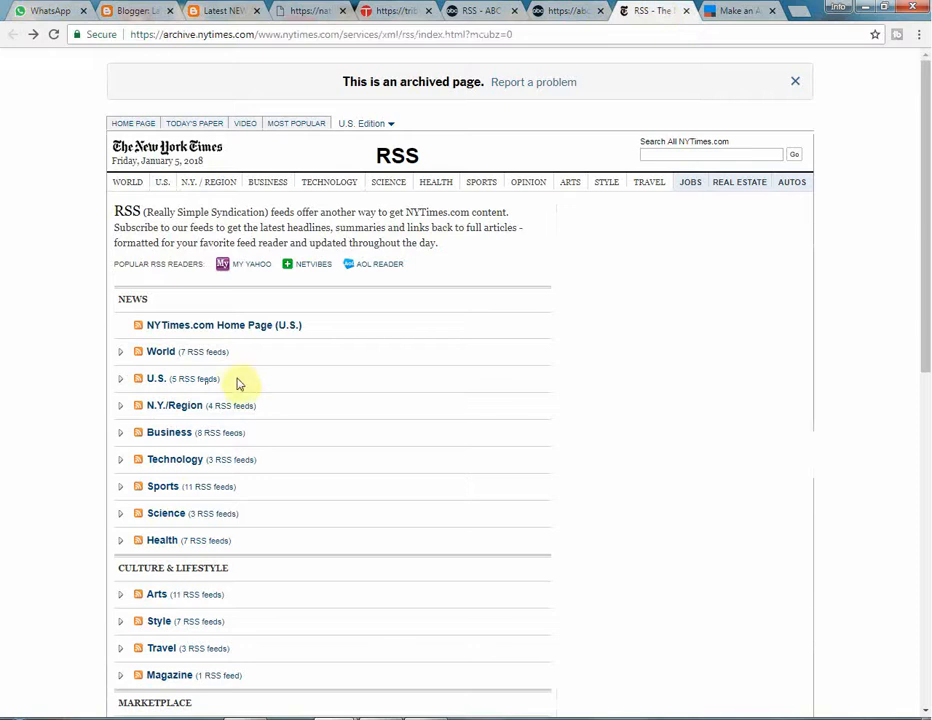
{"action": "left_click", "coordinate": [183, 327]}
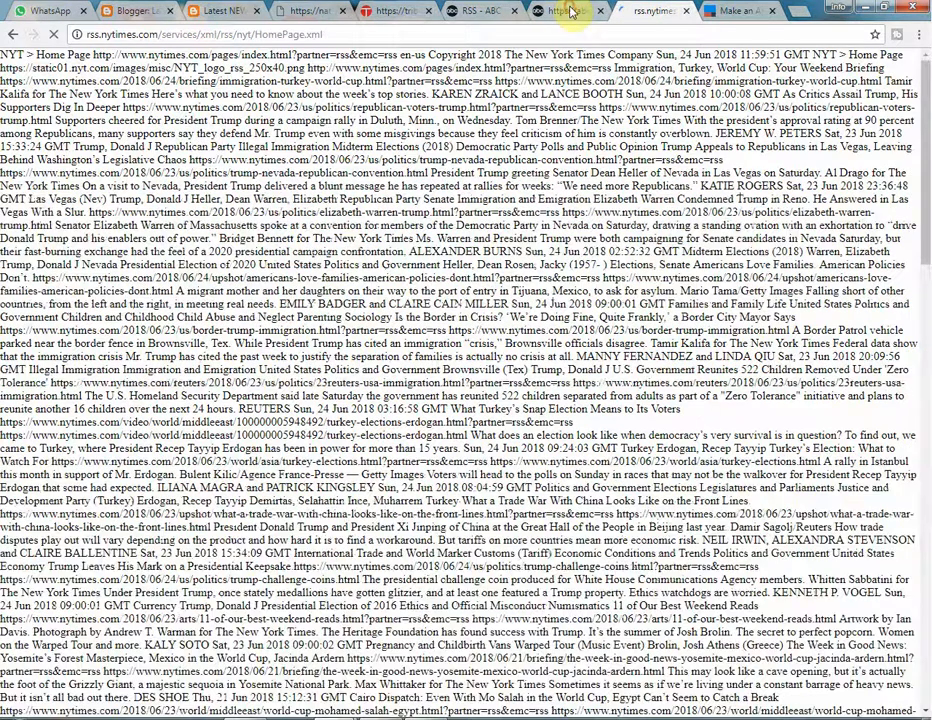
{"action": "left_click", "coordinate": [566, 11]}
{"action": "left_click", "coordinate": [660, 10]}
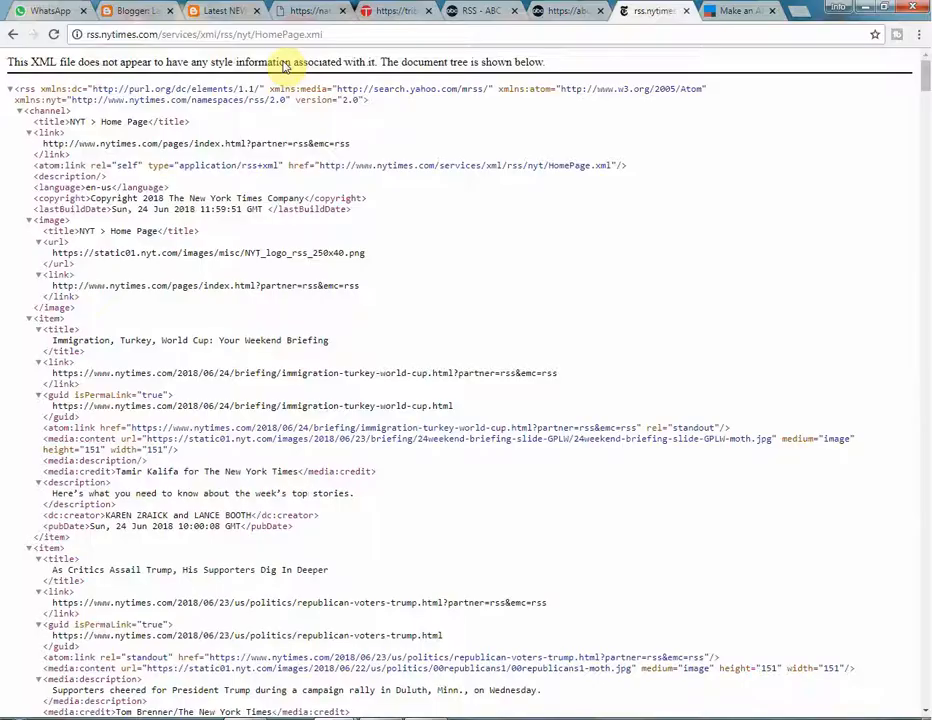
Copy the New York Times feed address, switch to IFTTT and choose the RSS Feed service's "New feed item" trigger.
{"action": "left_click", "coordinate": [342, 34]}
{"action": "key", "text": "ctrl+c"}
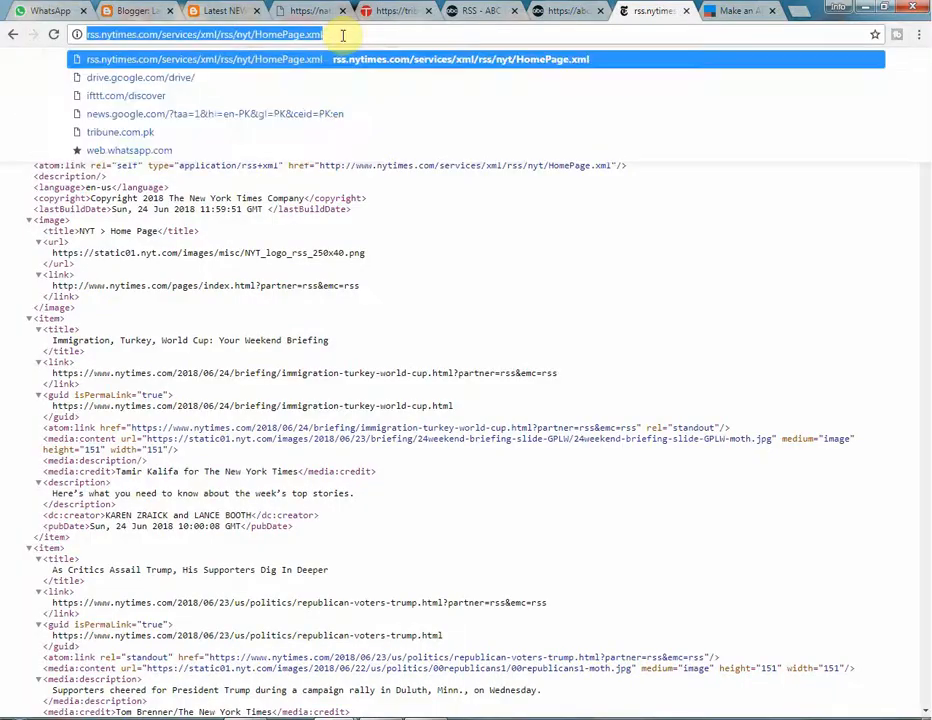
{"action": "left_click", "coordinate": [740, 11]}
{"action": "left_click", "coordinate": [295, 324]}
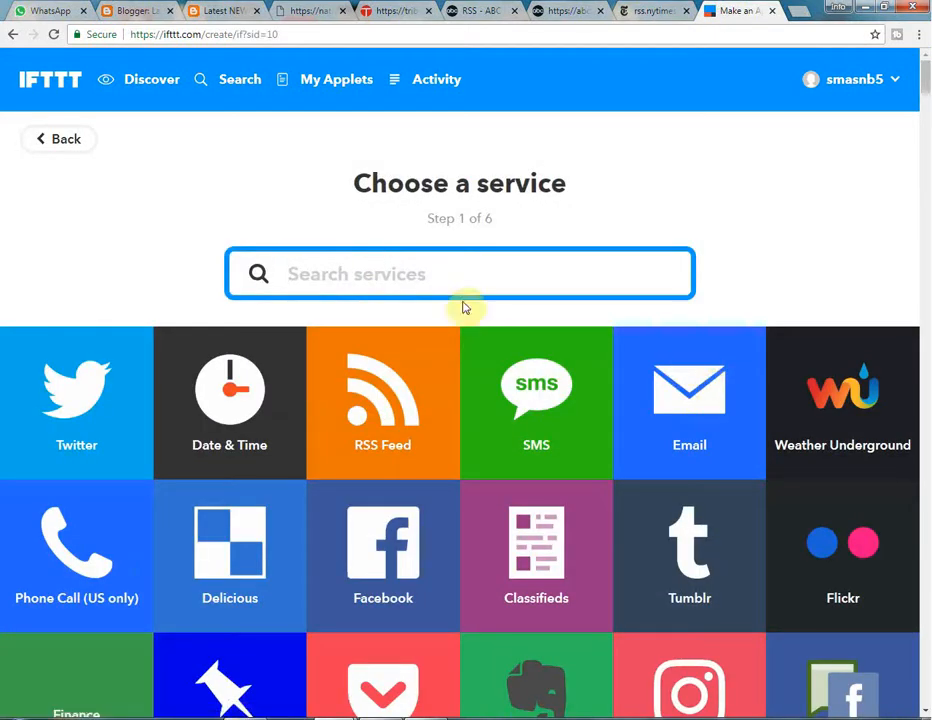
{"action": "left_click", "coordinate": [387, 421]}
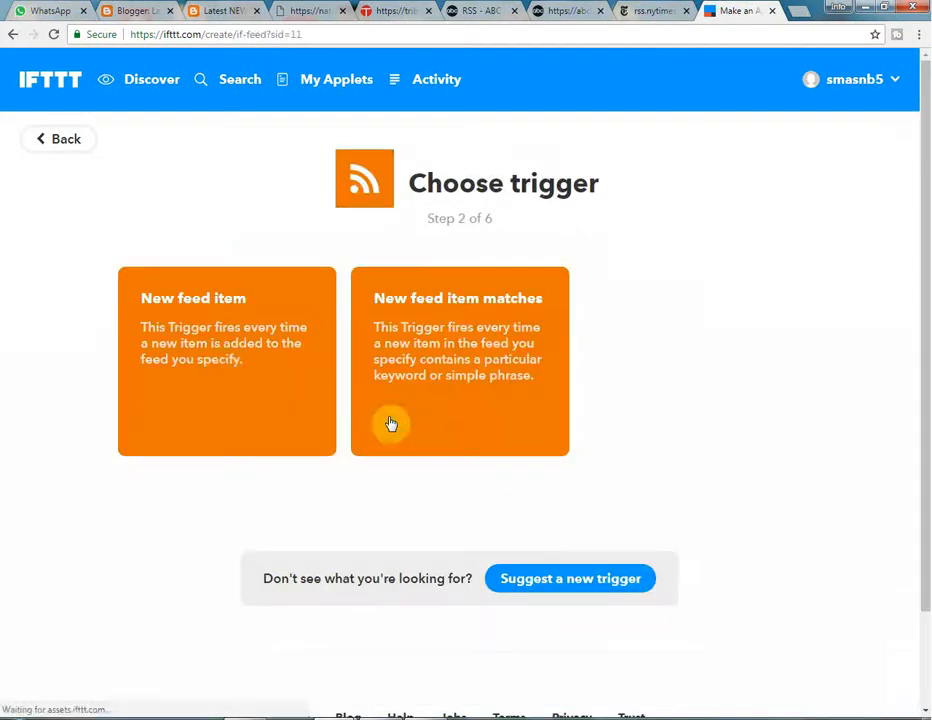
{"action": "left_click", "coordinate": [222, 366]}
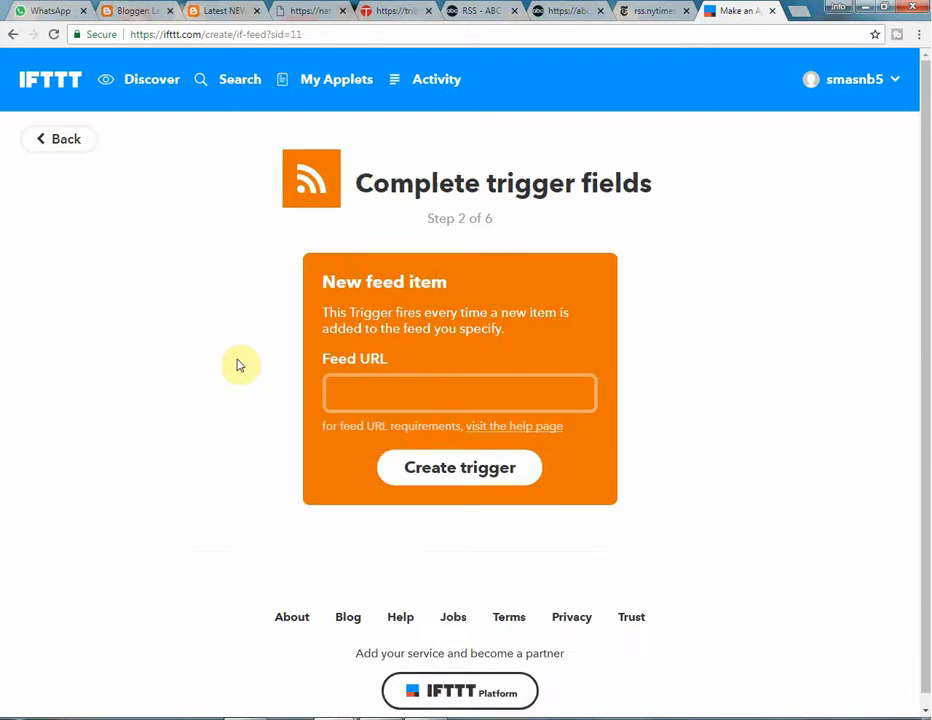
{"action": "right_click", "coordinate": [460, 396]}
{"action": "left_click", "coordinate": [470, 485]}
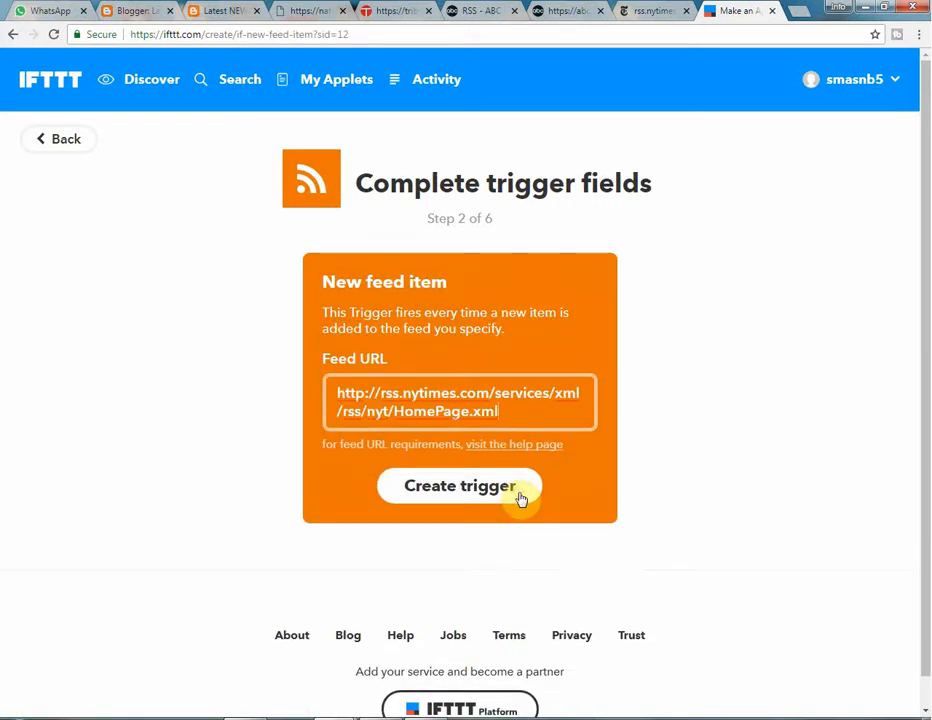
{"action": "left_click", "coordinate": [583, 12]}
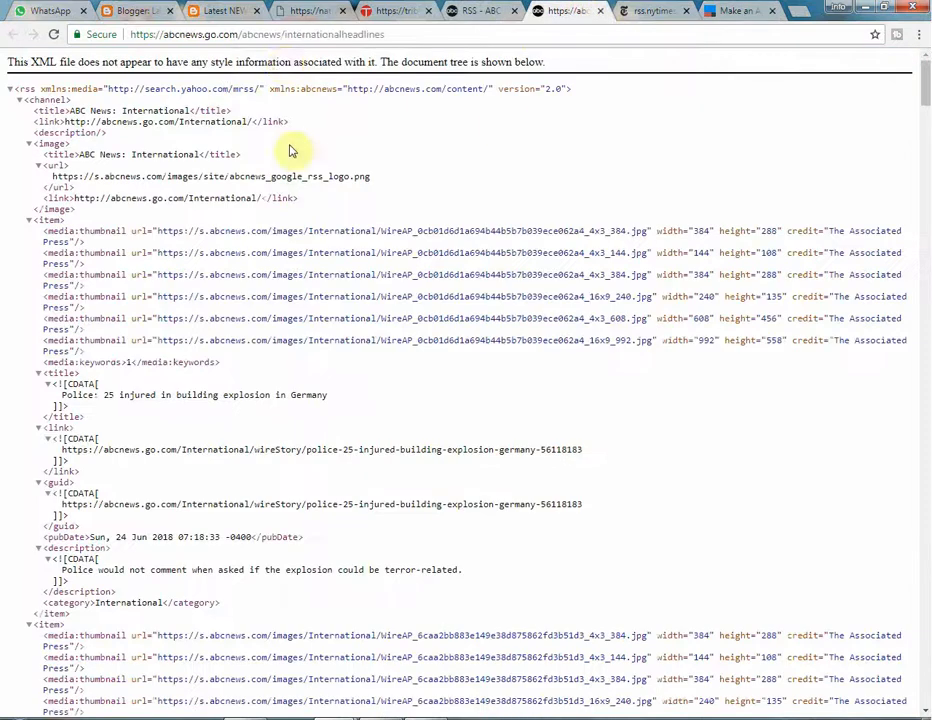
{"action": "left_click", "coordinate": [648, 11]}
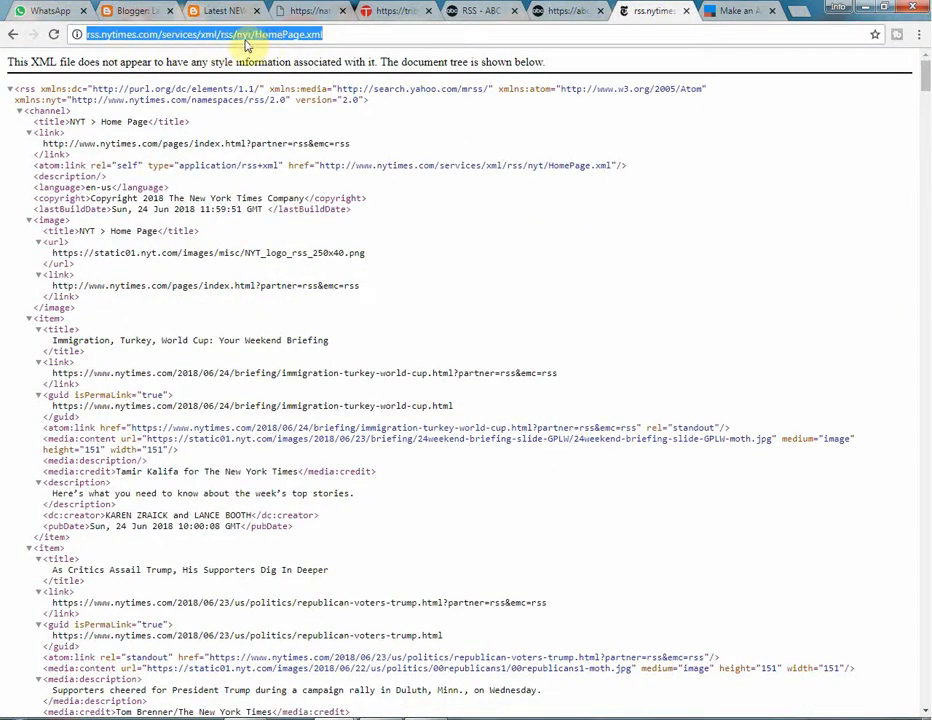
{"action": "left_click", "coordinate": [737, 10]}
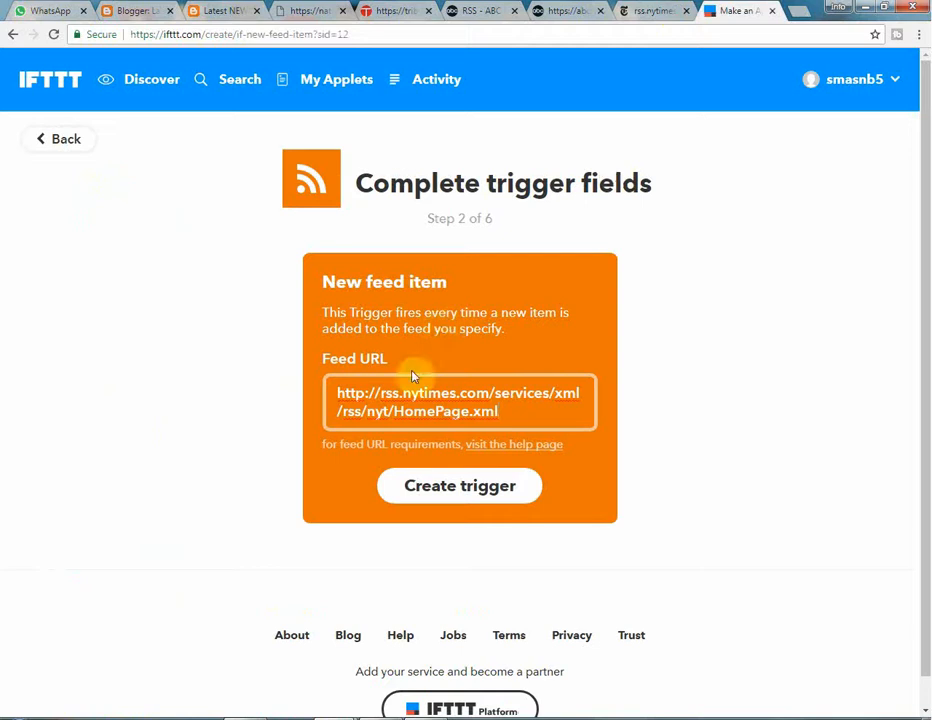
{"action": "left_click", "coordinate": [451, 490]}
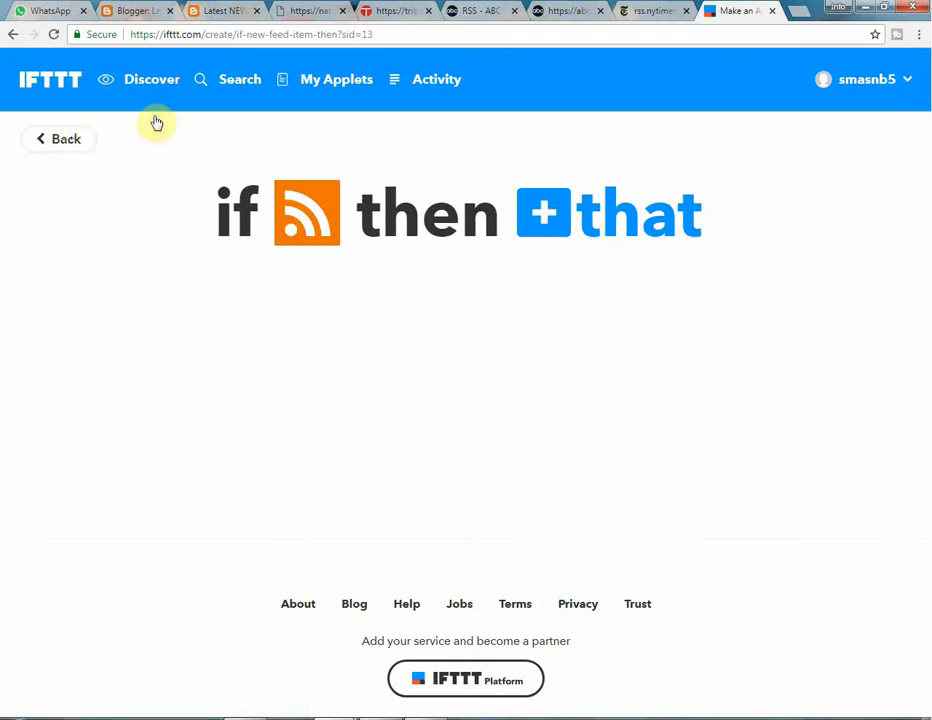
Search the action services for "blo", pick Blogger and choose its "Create a post" action.
{"action": "left_click", "coordinate": [586, 242]}
{"action": "left_click", "coordinate": [318, 279]}
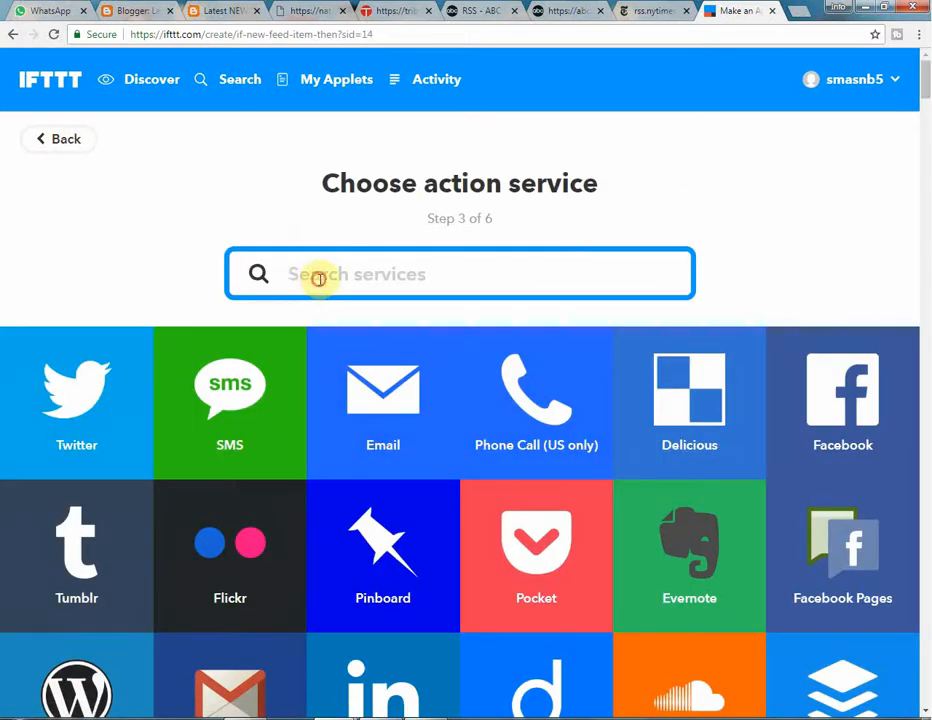
{"action": "type", "text": "n"}
{"action": "key", "text": "BackSpace"}
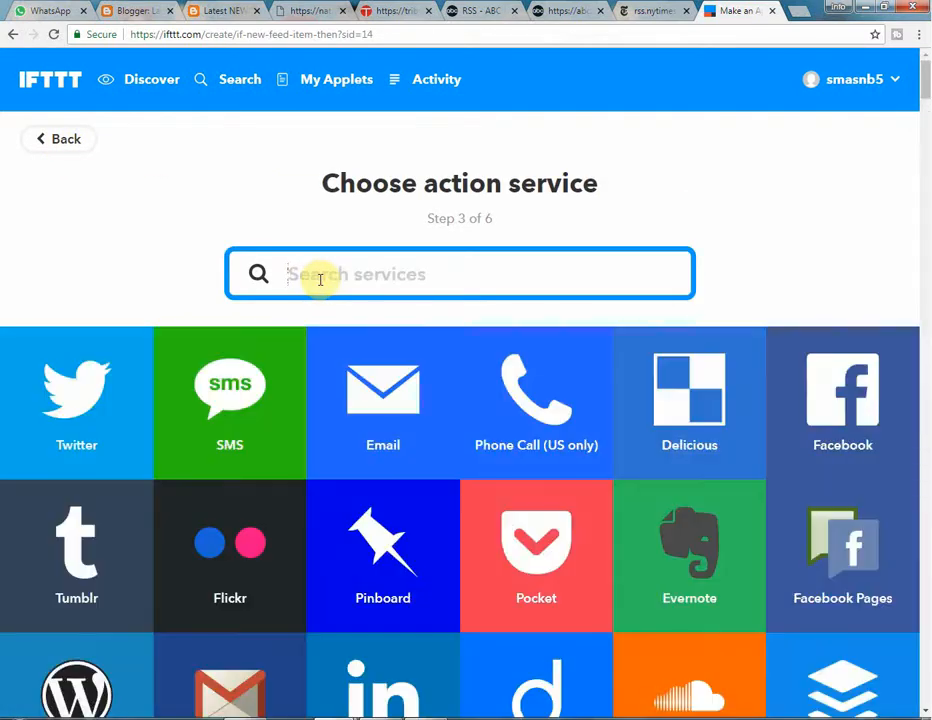
{"action": "type", "text": "blo"}
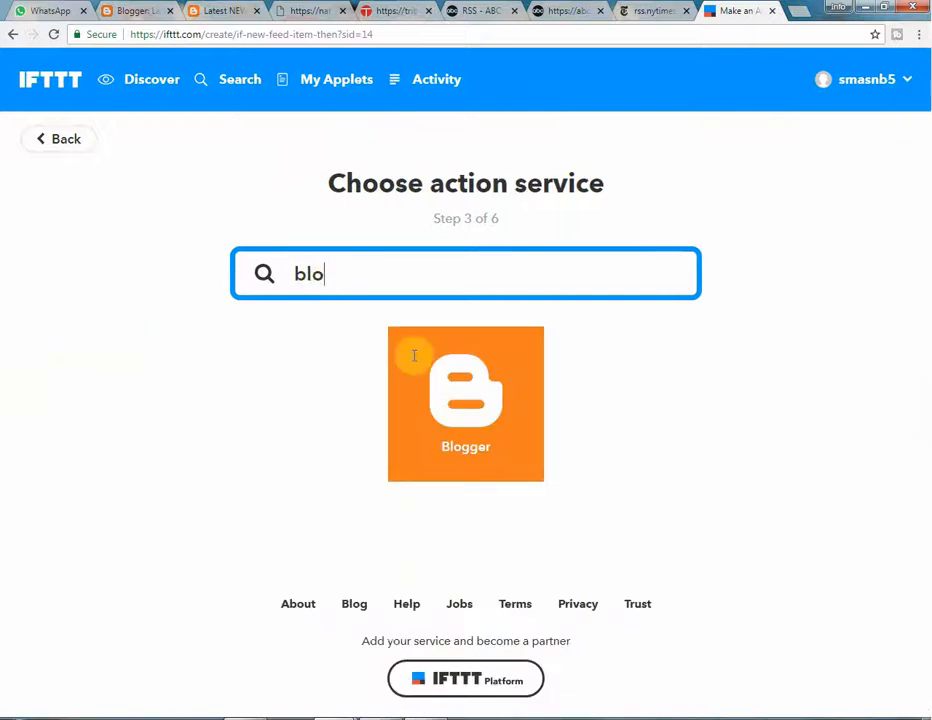
{"action": "left_click", "coordinate": [463, 404]}
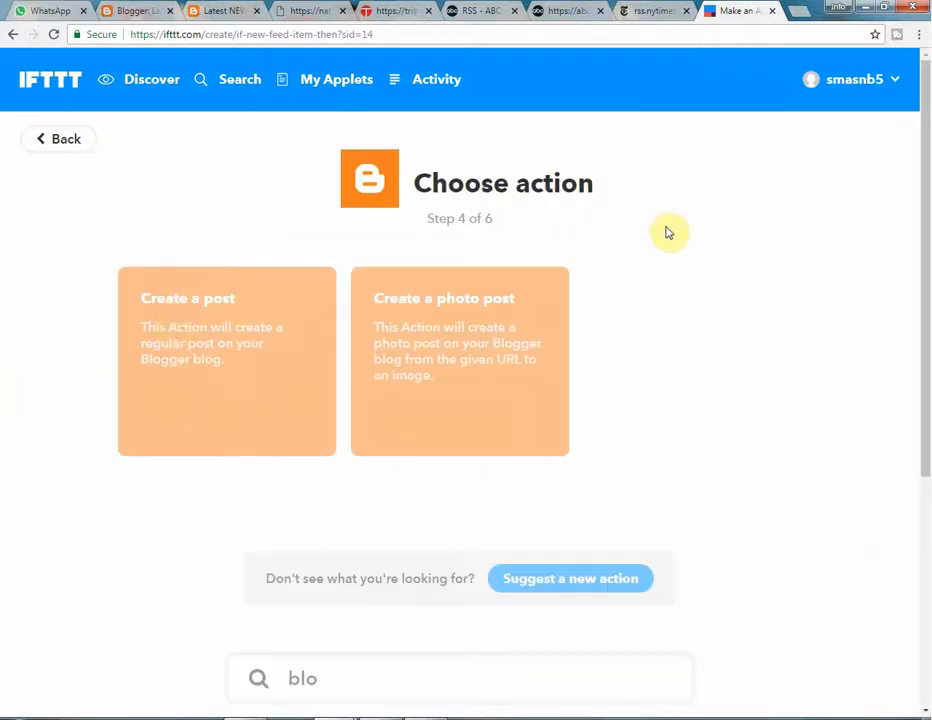
{"action": "left_click", "coordinate": [173, 330]}
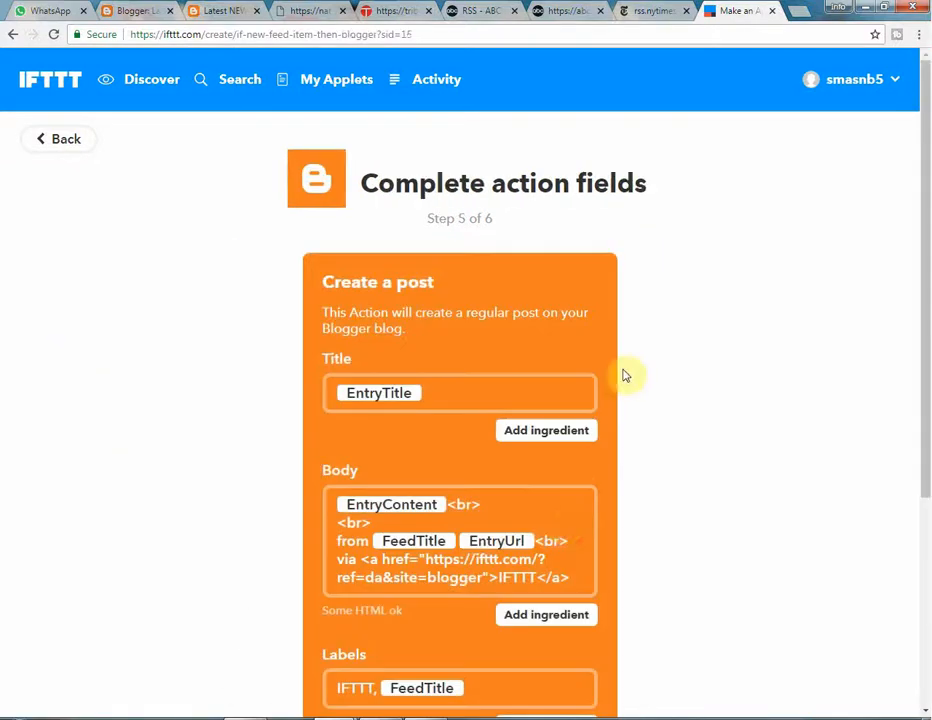
Delete the "via IFTTT" link line from the end of the post body template.
{"action": "scroll", "coordinate": [600, 515], "scroll_direction": "down", "scroll_amount": 1}
{"action": "scroll", "coordinate": [647, 513], "scroll_direction": "down", "scroll_amount": 1}
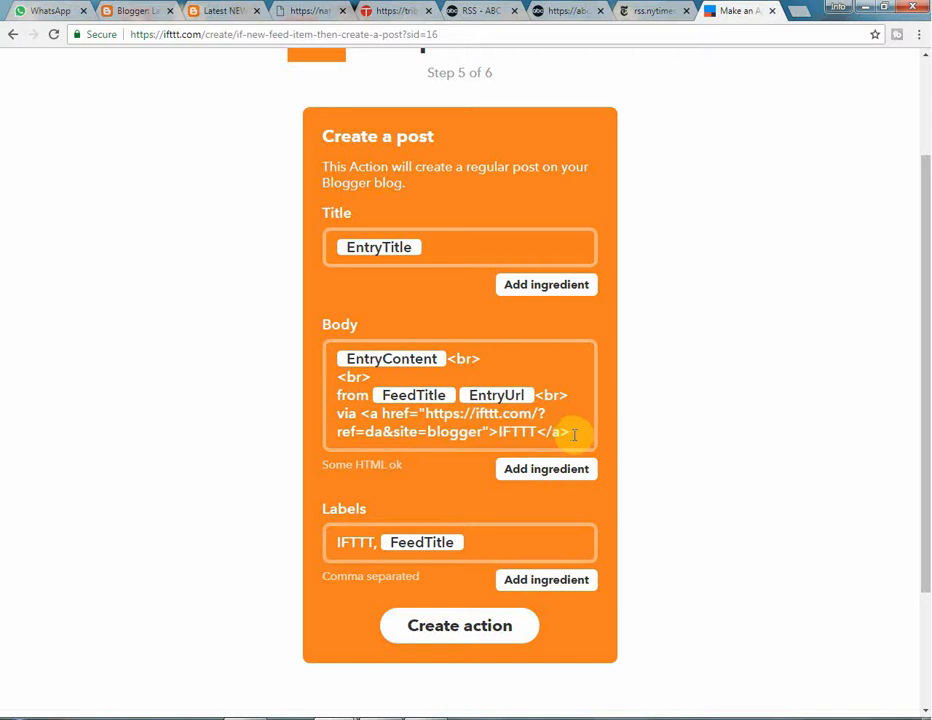
{"action": "left_click_drag", "start_coordinate": [574, 435], "coordinate": [322, 420]}
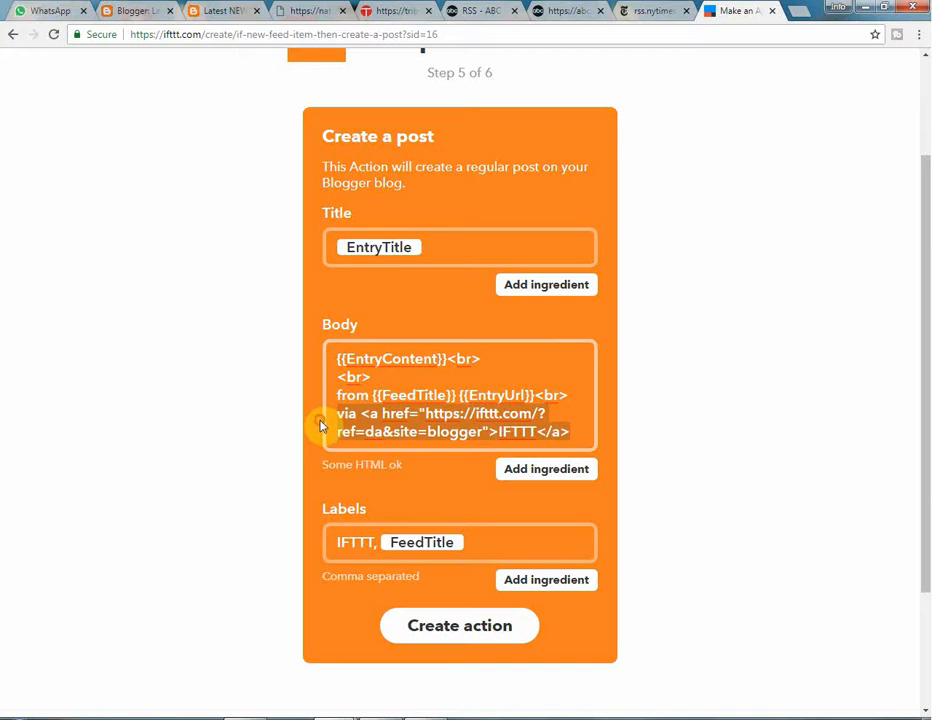
{"action": "key", "text": "BackSpace"}
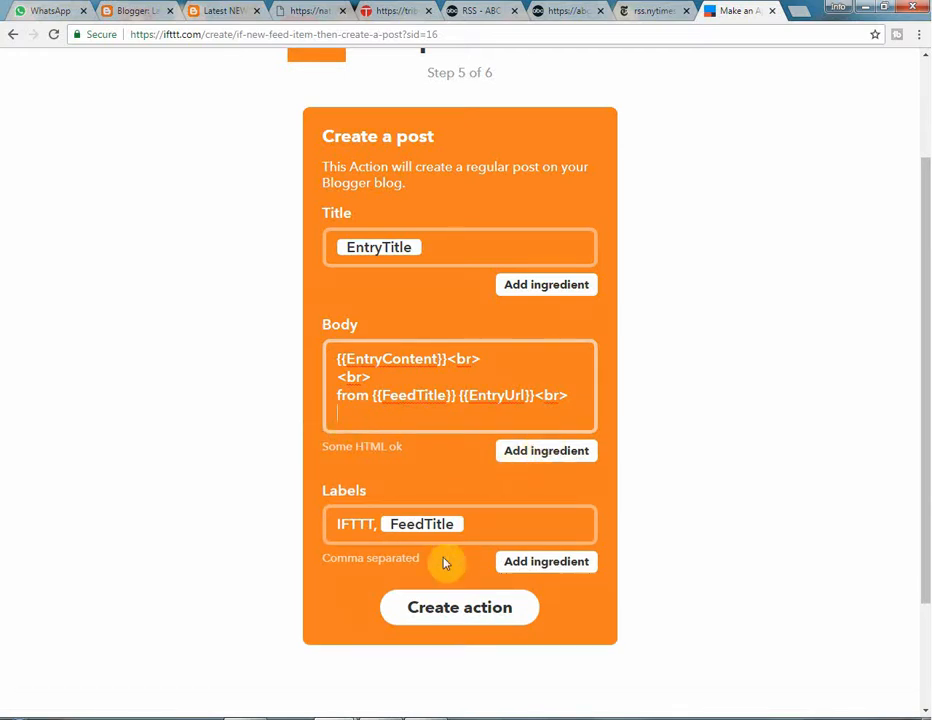
Remove "IFTTT," from the post's labels, keeping only the FeedTitle ingredient.
{"action": "left_click", "coordinate": [372, 522]}
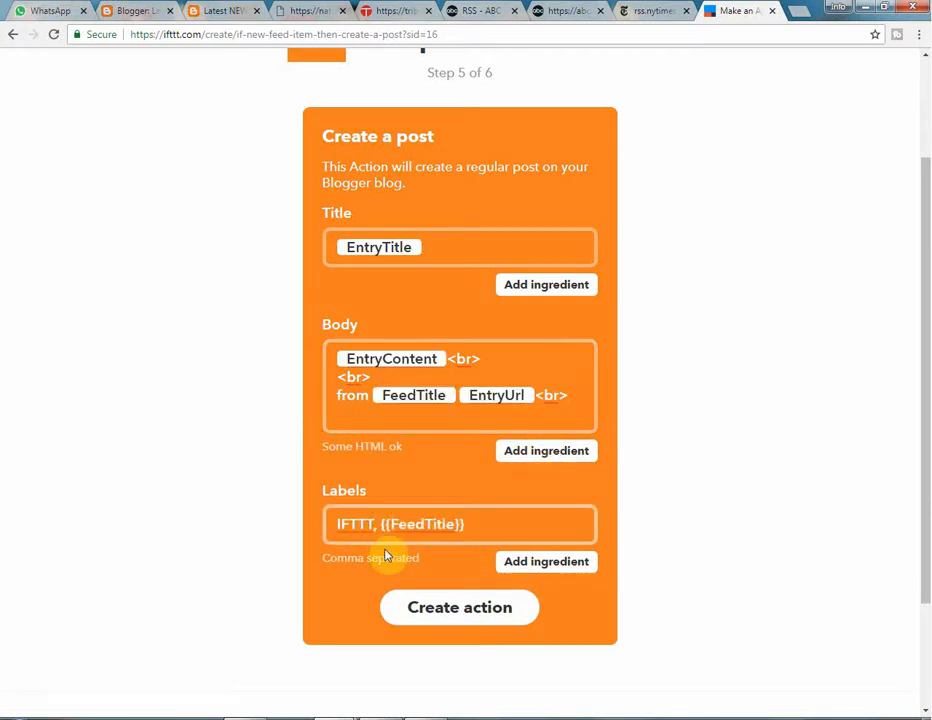
{"action": "key", "text": "BackSpace"}
{"action": "key", "text": "BackSpace"}
{"action": "key", "text": "BackSpace"}
{"action": "key", "text": "BackSpace"}
{"action": "key", "text": "BackSpace"}
{"action": "key", "text": "Delete"}
{"action": "key", "text": "Delete"}
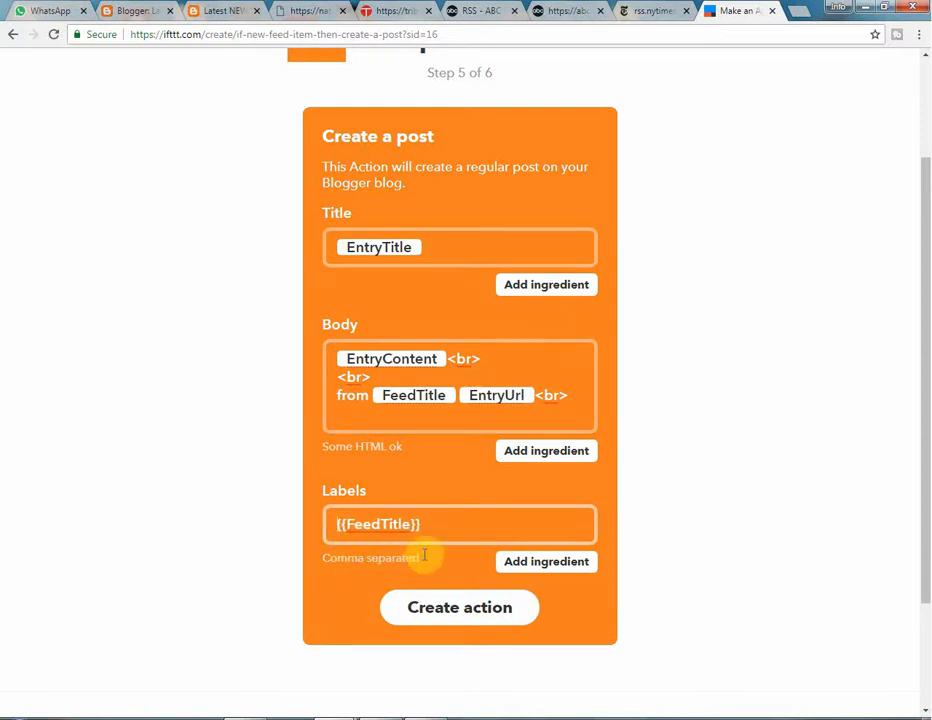
{"action": "left_click", "coordinate": [457, 534]}
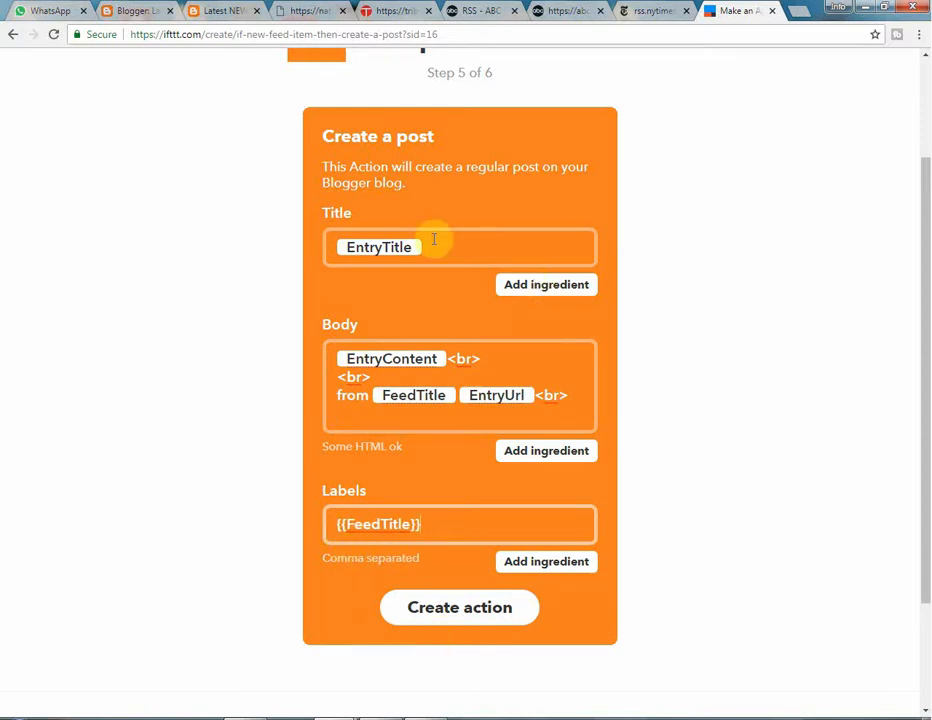
Create the Blogger post action from the completed title, body and labels fields.
{"action": "left_click", "coordinate": [453, 612]}
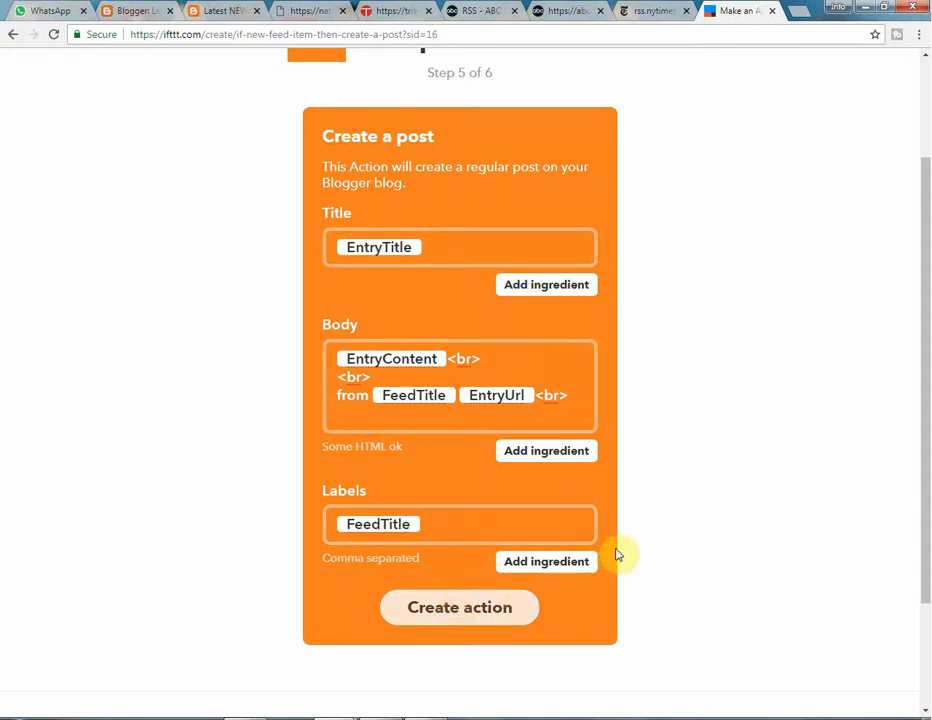
{"action": "scroll", "coordinate": [618, 555], "scroll_direction": "up", "scroll_amount": 2}
{"action": "scroll", "coordinate": [618, 555], "scroll_direction": "down", "scroll_amount": 2}
{"action": "scroll", "coordinate": [618, 555], "scroll_direction": "up", "scroll_amount": 1}
{"action": "scroll", "coordinate": [618, 555], "scroll_direction": "down", "scroll_amount": 3}
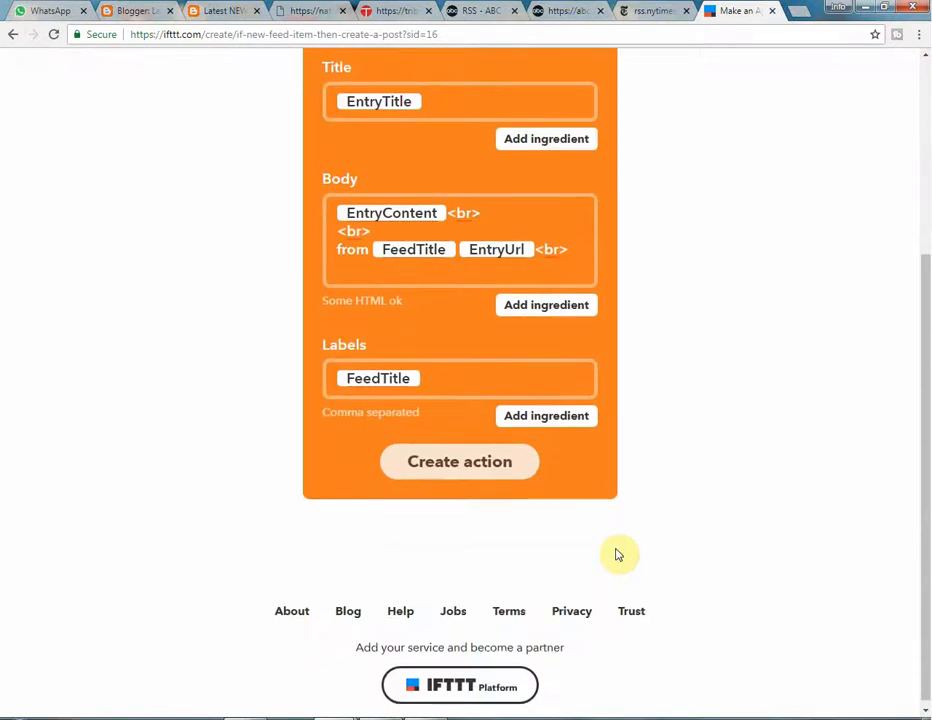
{"action": "scroll", "coordinate": [619, 552], "scroll_direction": "up", "scroll_amount": 4}
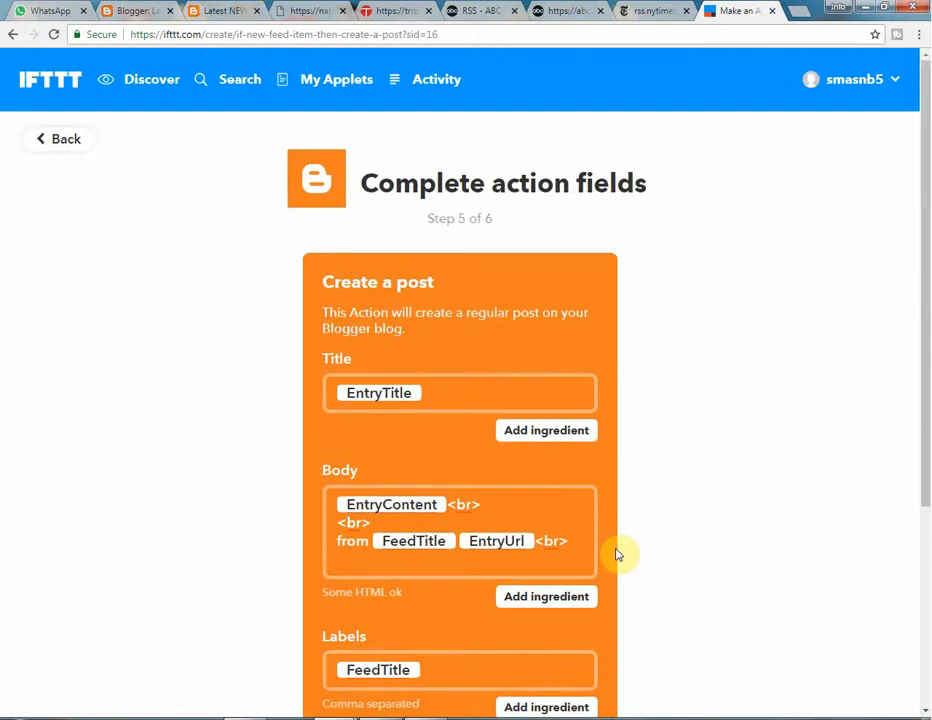
{"action": "scroll", "coordinate": [619, 552], "scroll_direction": "down", "scroll_amount": 4}
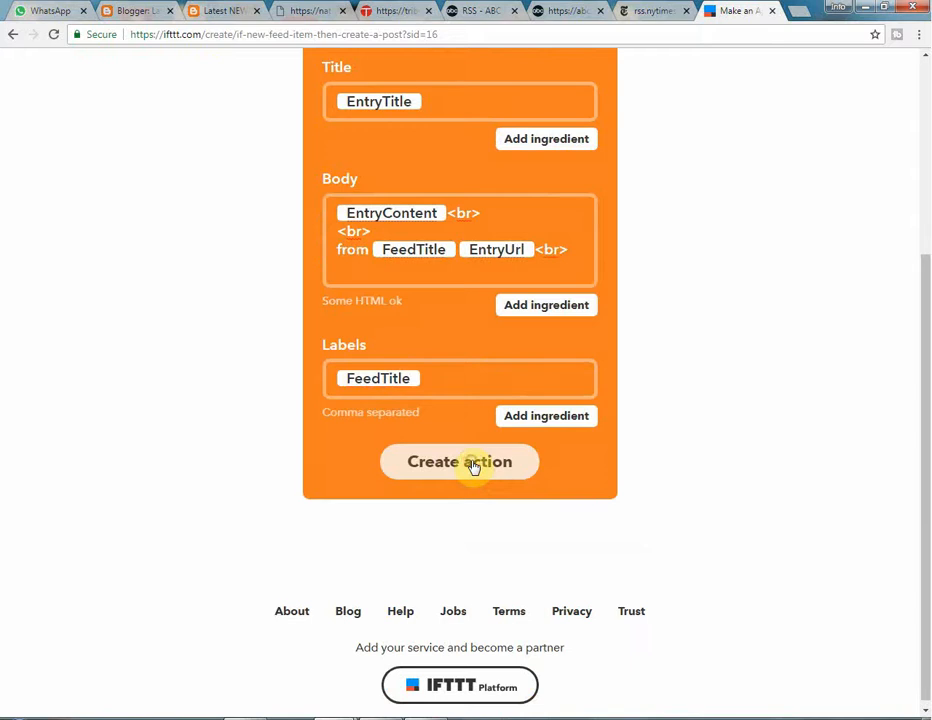
{"action": "scroll", "coordinate": [743, 418], "scroll_direction": "up", "scroll_amount": 4}
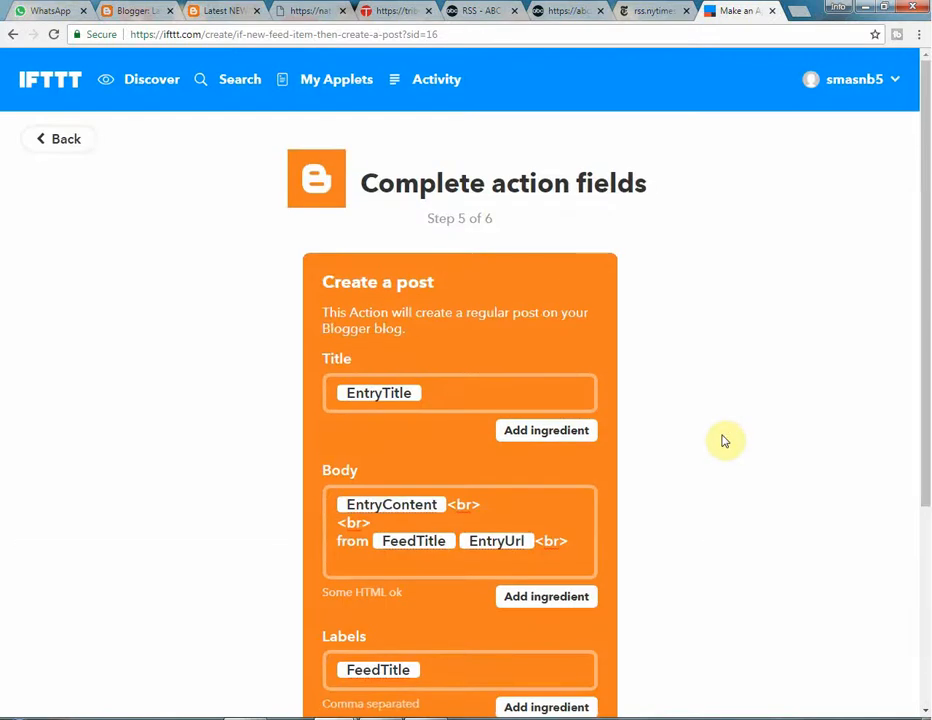
Try to finish the applet from the review page.
{"action": "scroll", "coordinate": [724, 441], "scroll_direction": "down", "scroll_amount": 2}
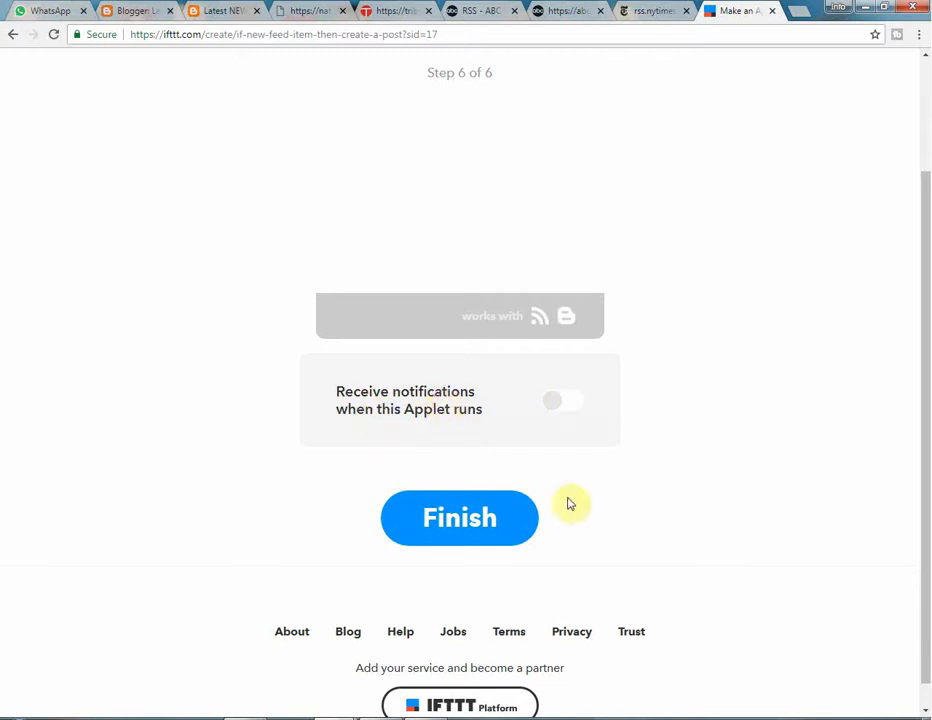
{"action": "left_click", "coordinate": [505, 512]}
{"action": "left_click", "coordinate": [471, 532]}
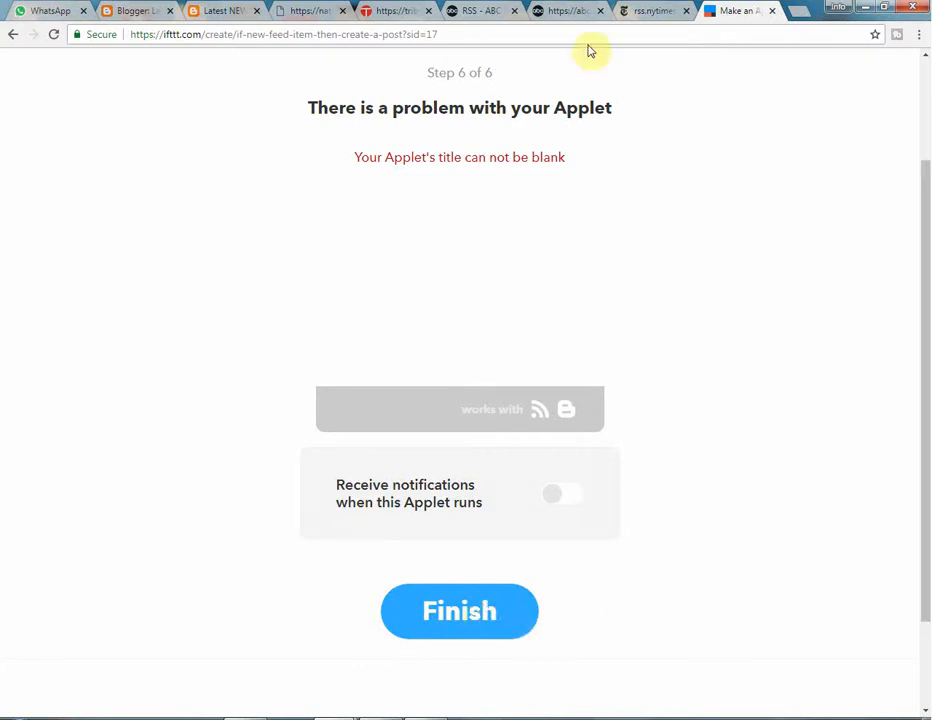
Check the public blog, the Blogger dashboard and the applet's error message.
{"action": "left_click", "coordinate": [218, 10]}
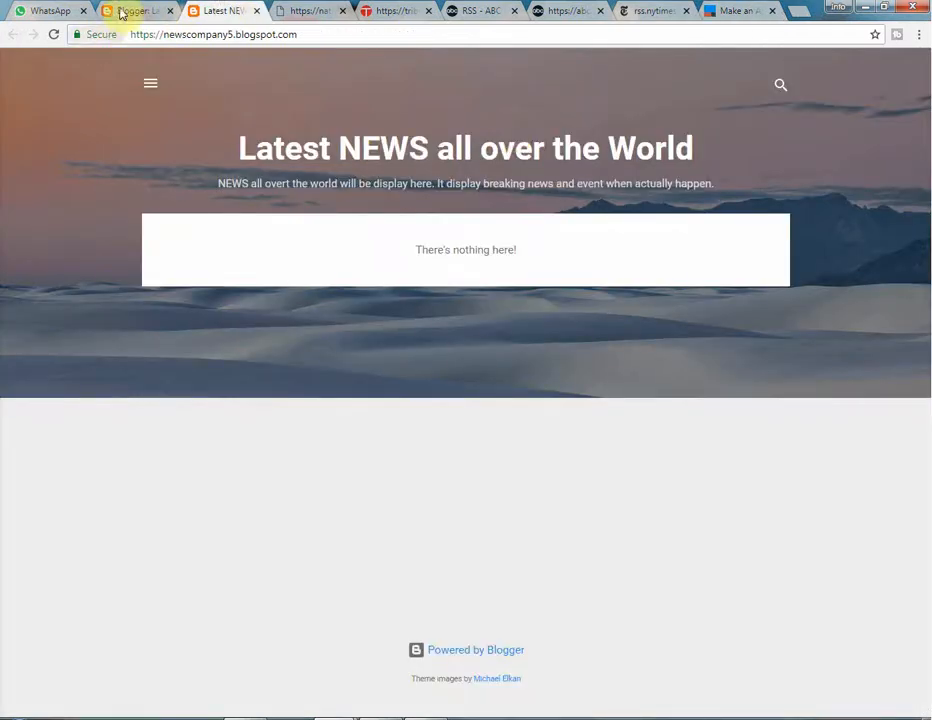
{"action": "left_click", "coordinate": [150, 11]}
{"action": "left_click", "coordinate": [203, 10]}
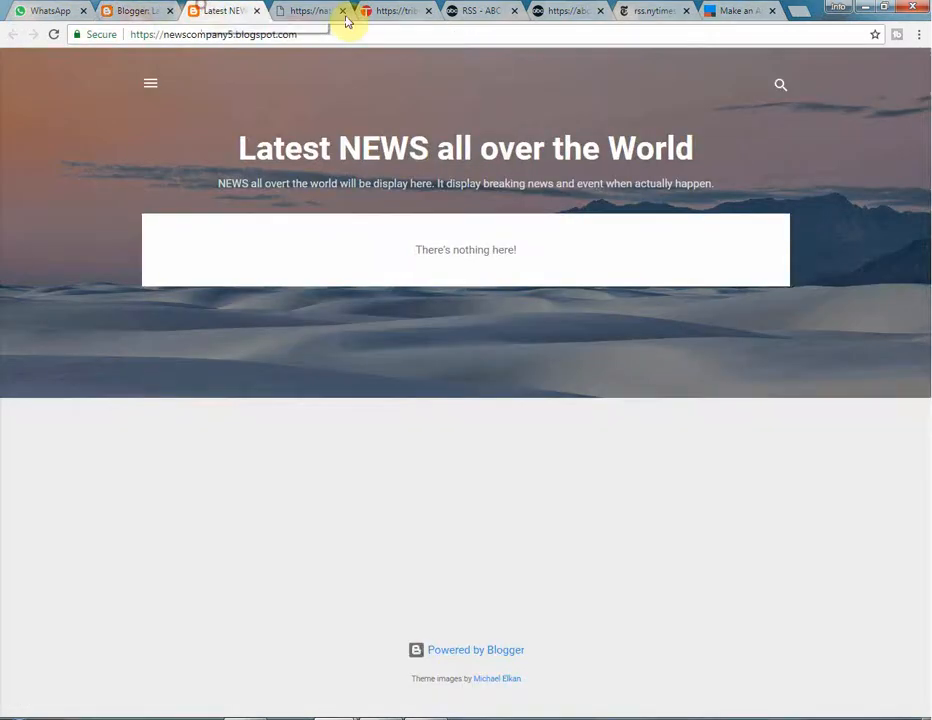
{"action": "left_click", "coordinate": [752, 13]}
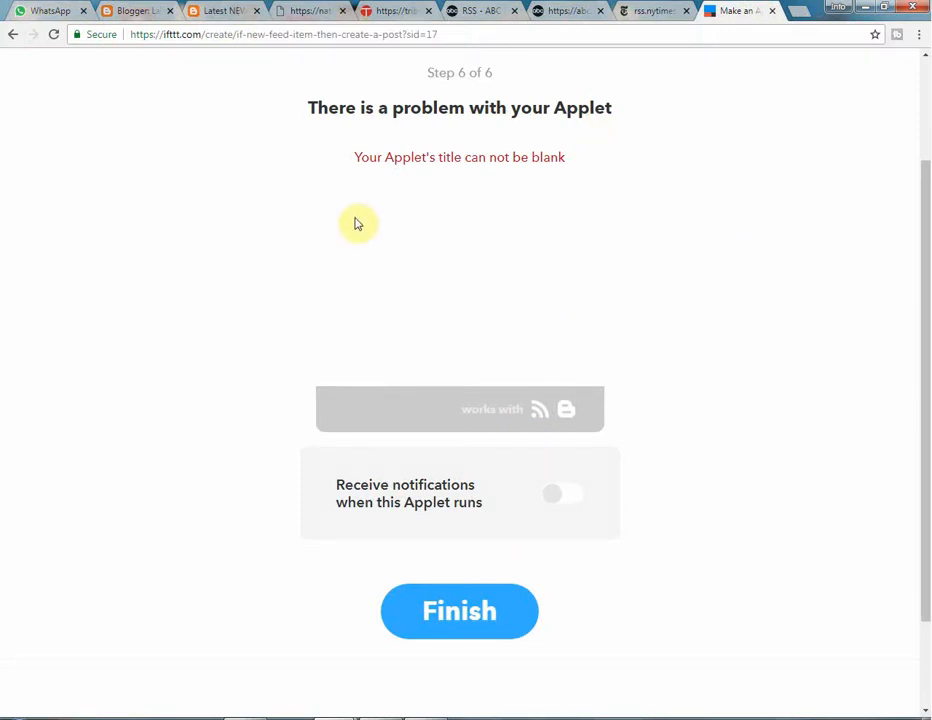
{"action": "triple_click", "coordinate": [433, 160]}
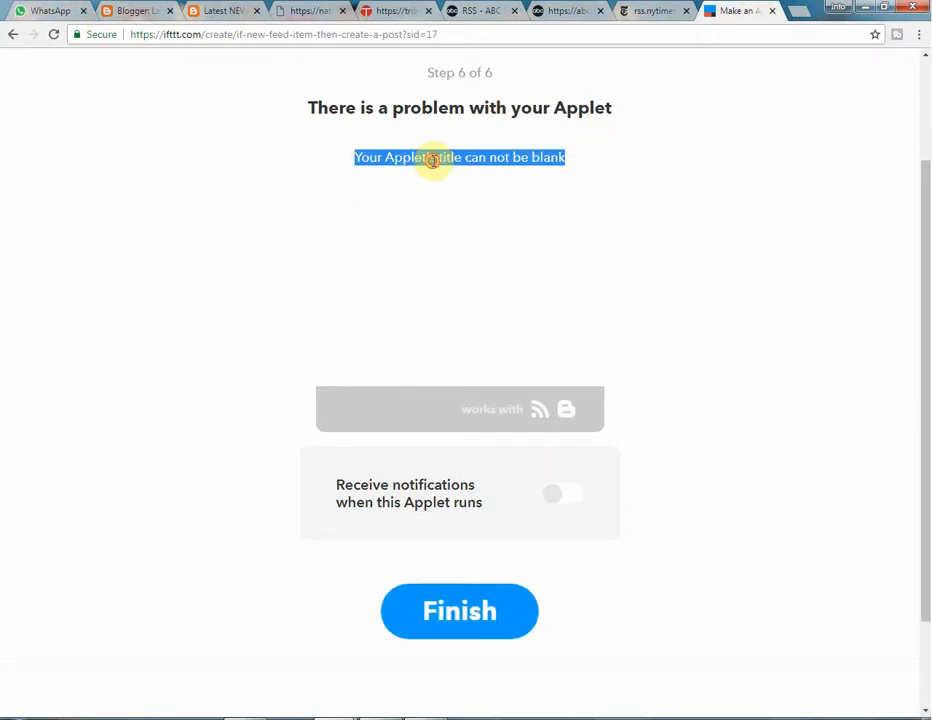
{"action": "left_click", "coordinate": [610, 158]}
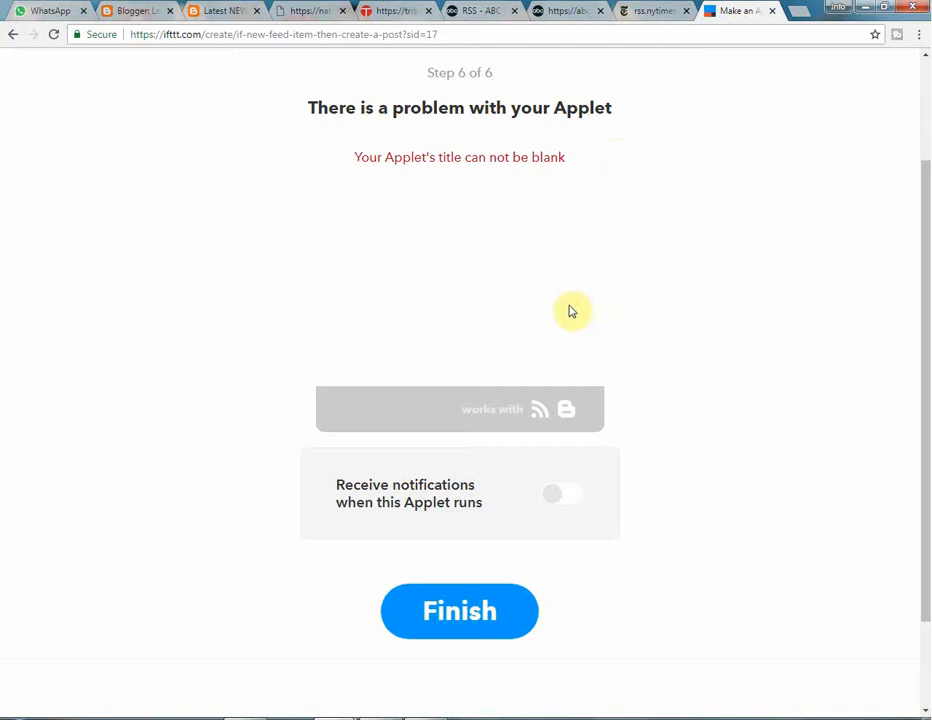
{"action": "left_click", "coordinate": [432, 716]}
{"action": "left_click", "coordinate": [481, 350]}
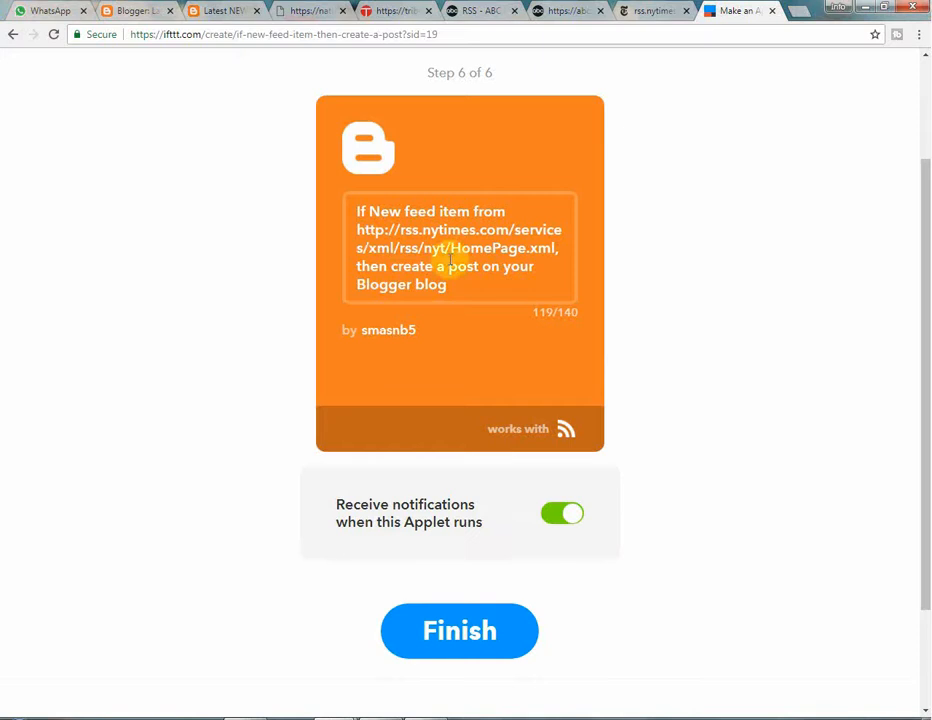
Review the New York Times feed-to-Blogger applet's description and finish creating the applet.
{"action": "scroll", "coordinate": [333, 437], "scroll_direction": "up", "scroll_amount": 3}
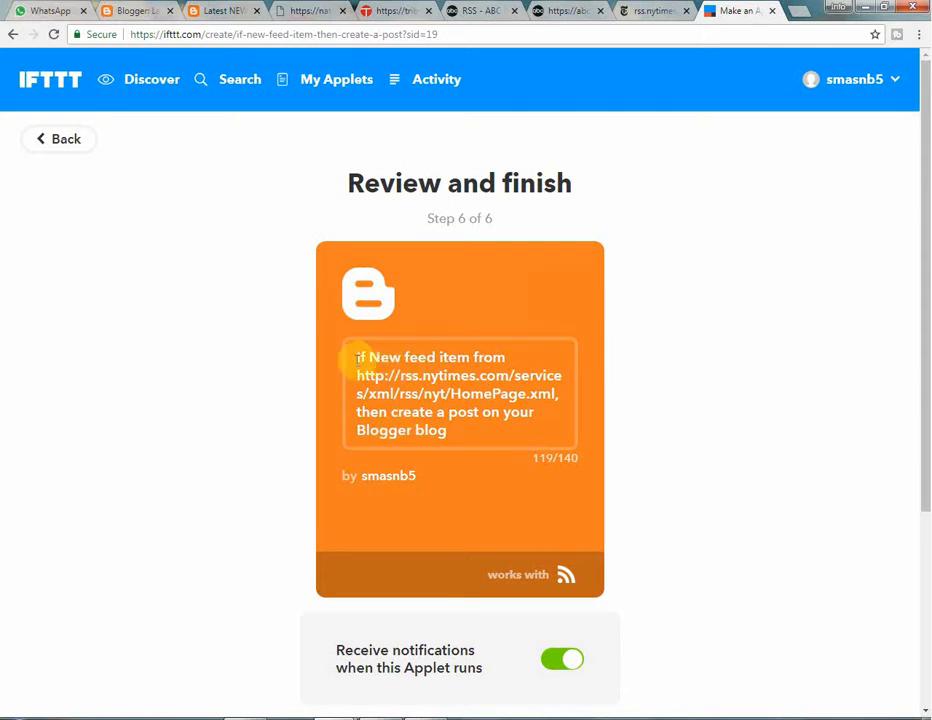
{"action": "left_click_drag", "start_coordinate": [355, 357], "coordinate": [482, 430]}
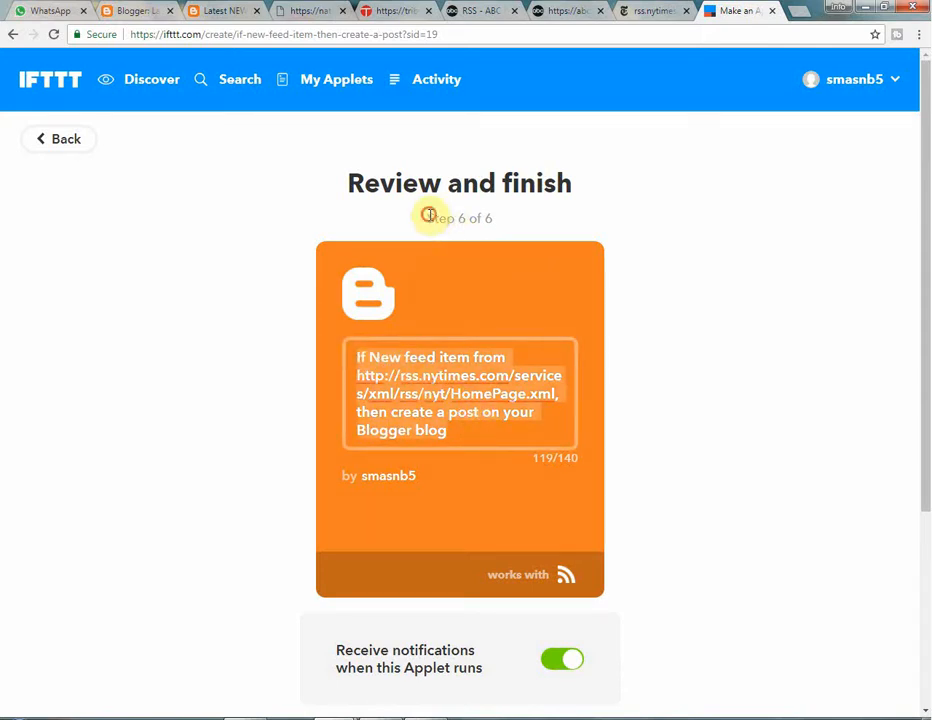
{"action": "left_click_drag", "start_coordinate": [427, 217], "coordinate": [496, 227]}
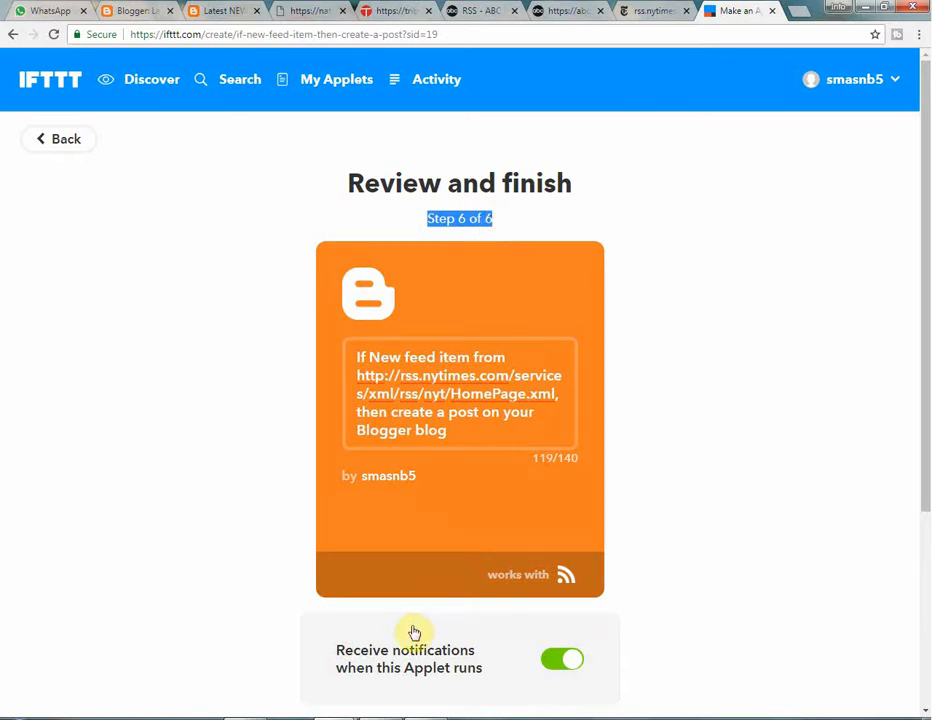
{"action": "scroll", "coordinate": [500, 530], "scroll_direction": "down", "scroll_amount": 3}
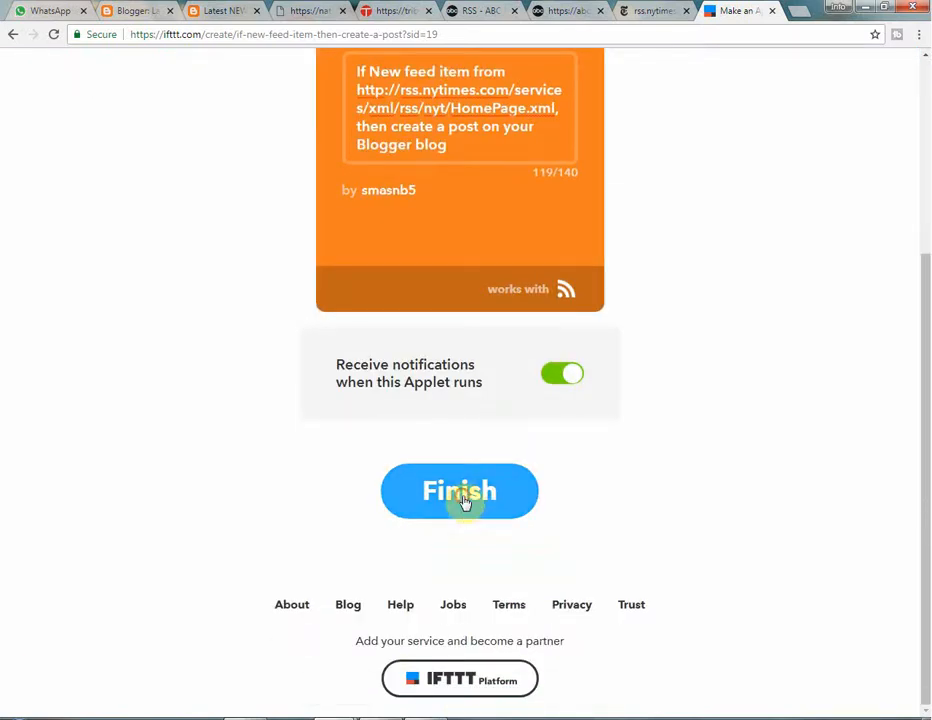
{"action": "left_click", "coordinate": [465, 493]}
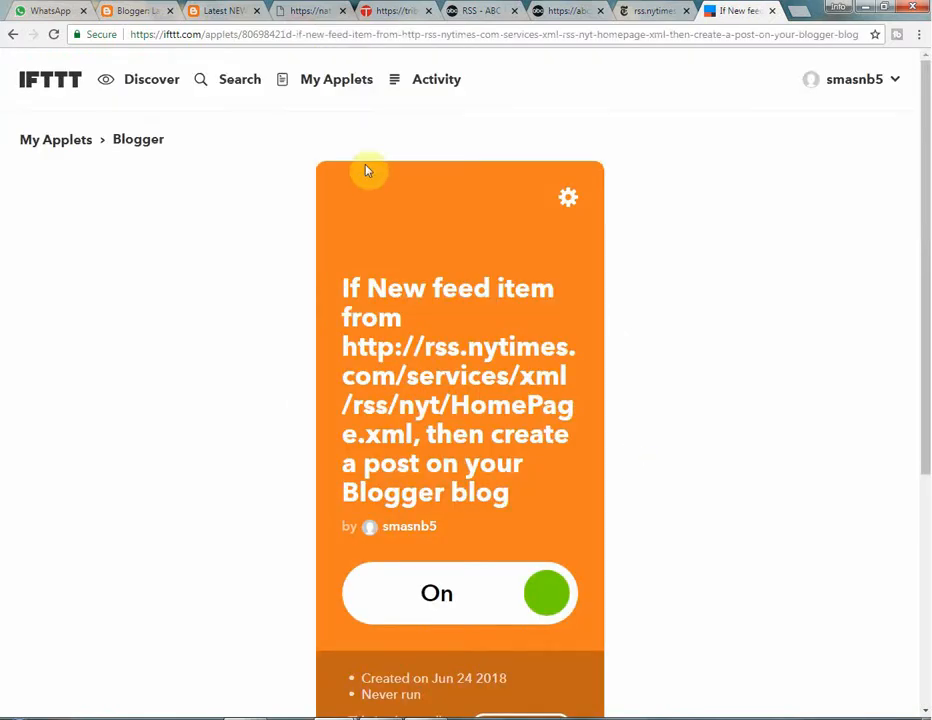
Look over the created applet's page, go to the list of own applets and start a new applet.
{"action": "scroll", "coordinate": [562, 444], "scroll_direction": "down", "scroll_amount": 4}
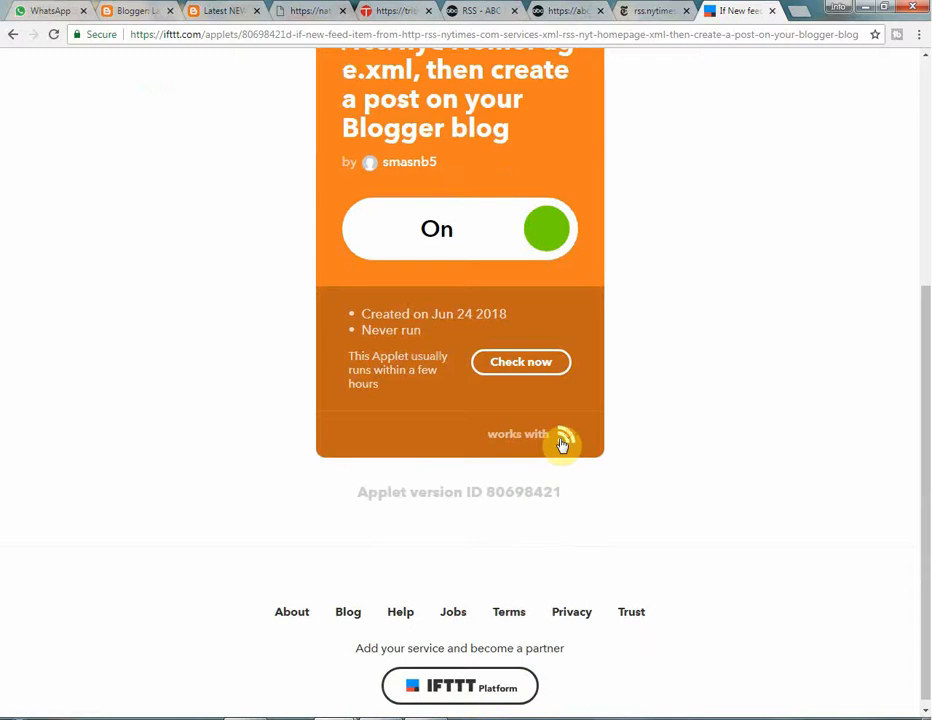
{"action": "scroll", "coordinate": [562, 444], "scroll_direction": "up", "scroll_amount": 5}
{"action": "left_click", "coordinate": [320, 84]}
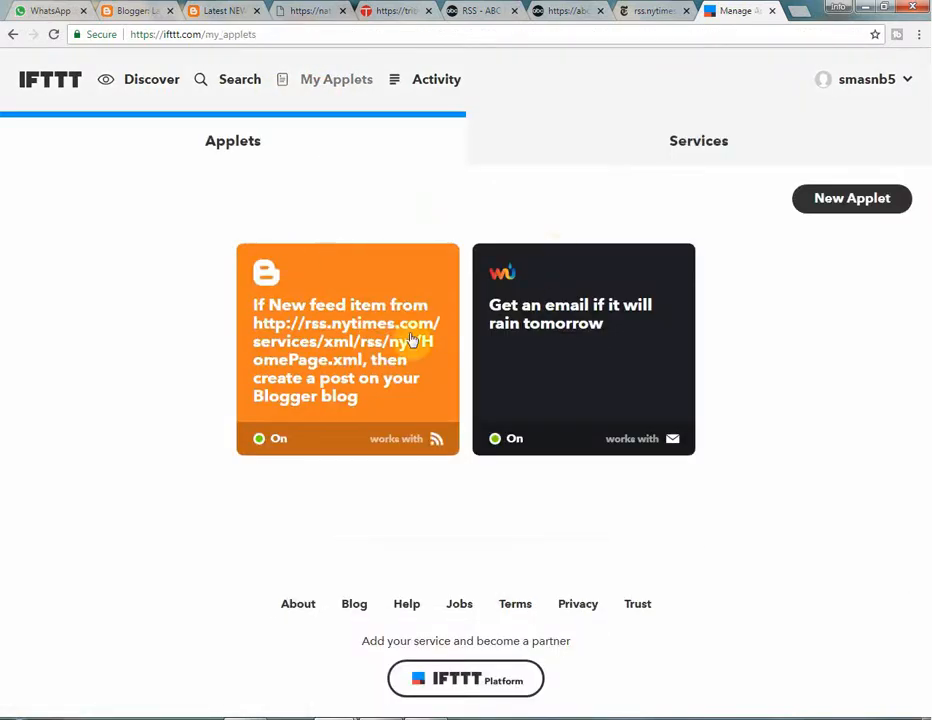
{"action": "left_click", "coordinate": [829, 207]}
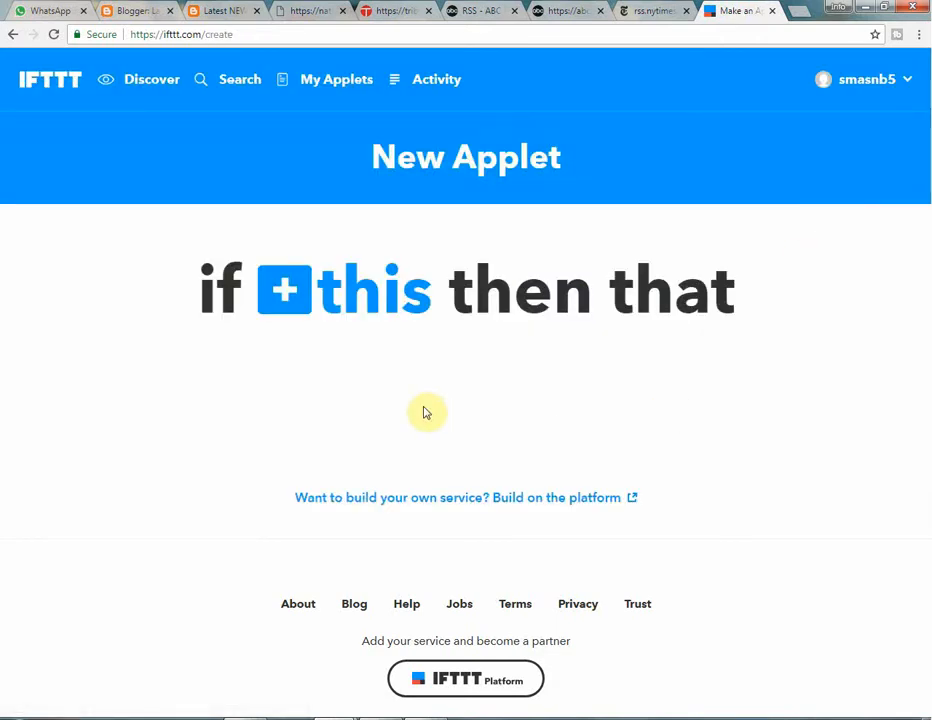
Reload the public blog and check it and the Blogger posts list for new posts, then return to IFTTT.
{"action": "left_click", "coordinate": [232, 10]}
{"action": "left_click", "coordinate": [55, 34]}
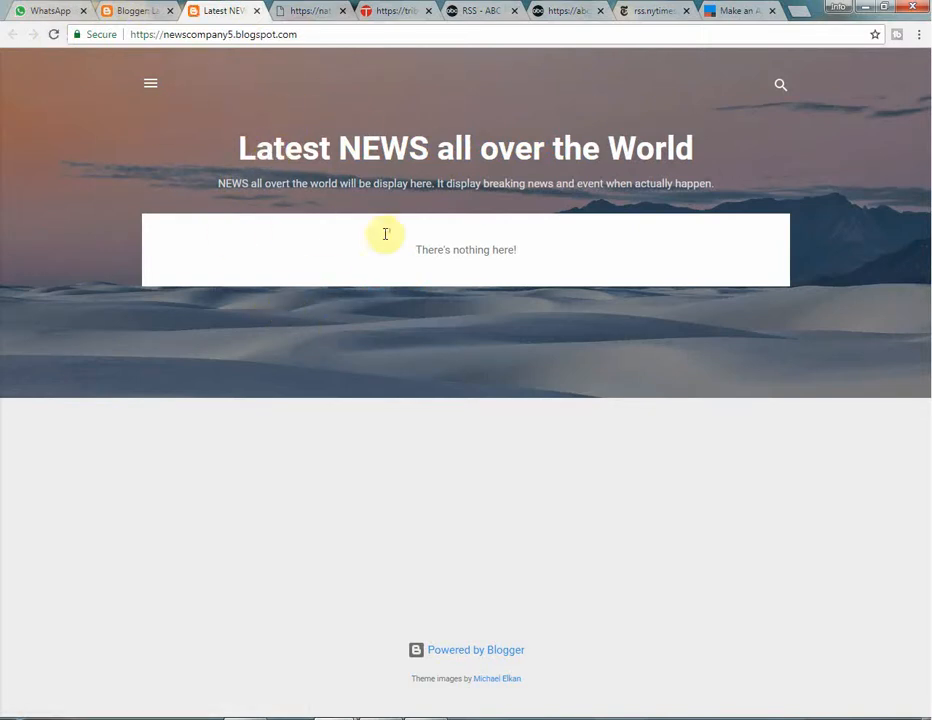
{"action": "left_click", "coordinate": [138, 11]}
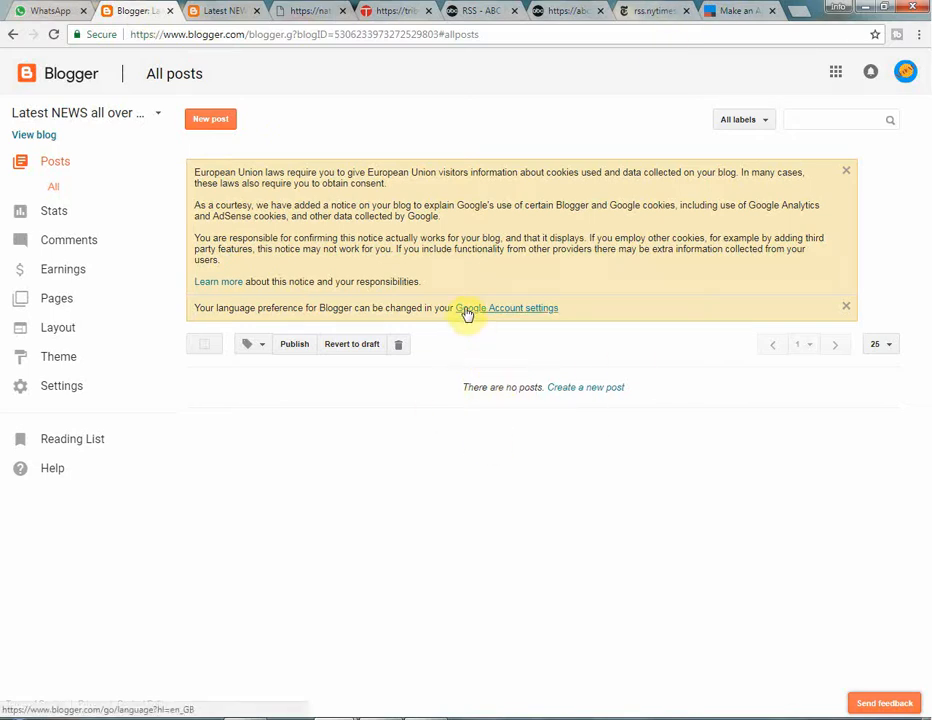
{"action": "left_click", "coordinate": [218, 10]}
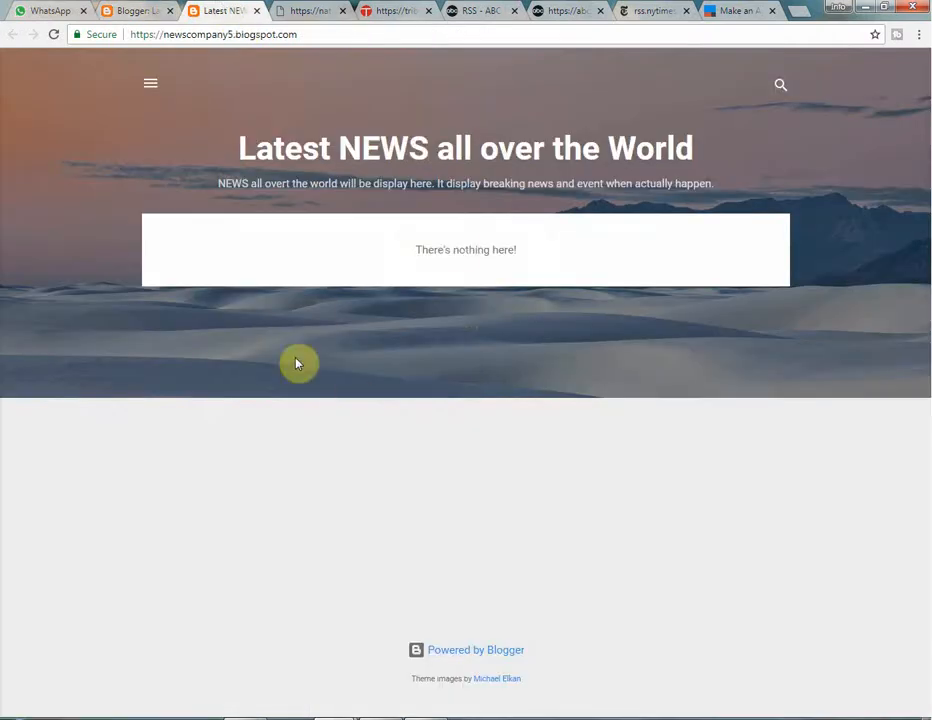
{"action": "left_click", "coordinate": [728, 10]}
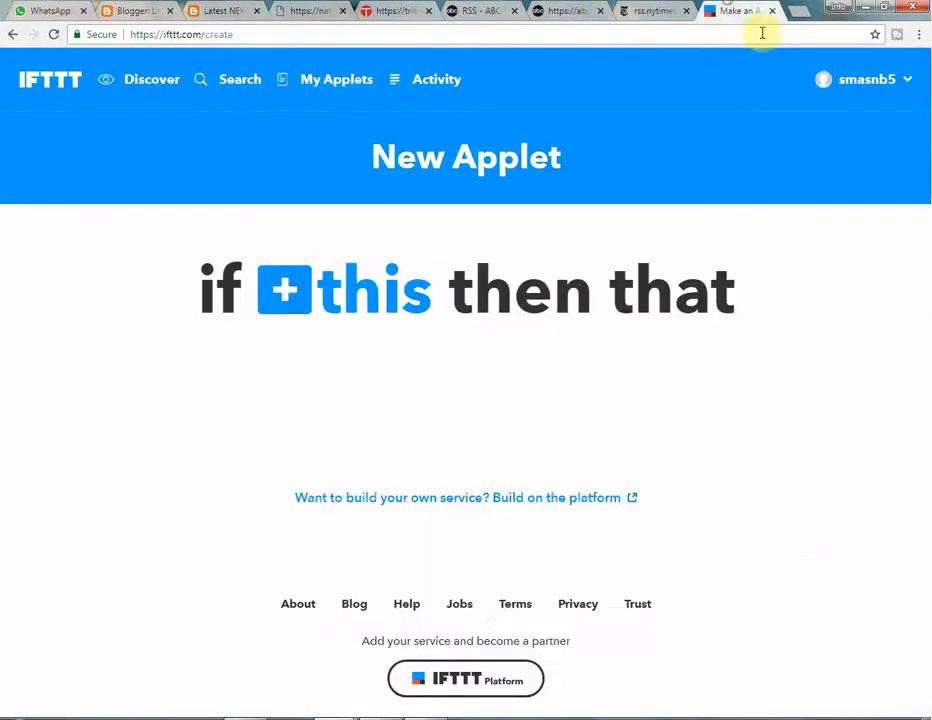
{"action": "left_click", "coordinate": [667, 9]}
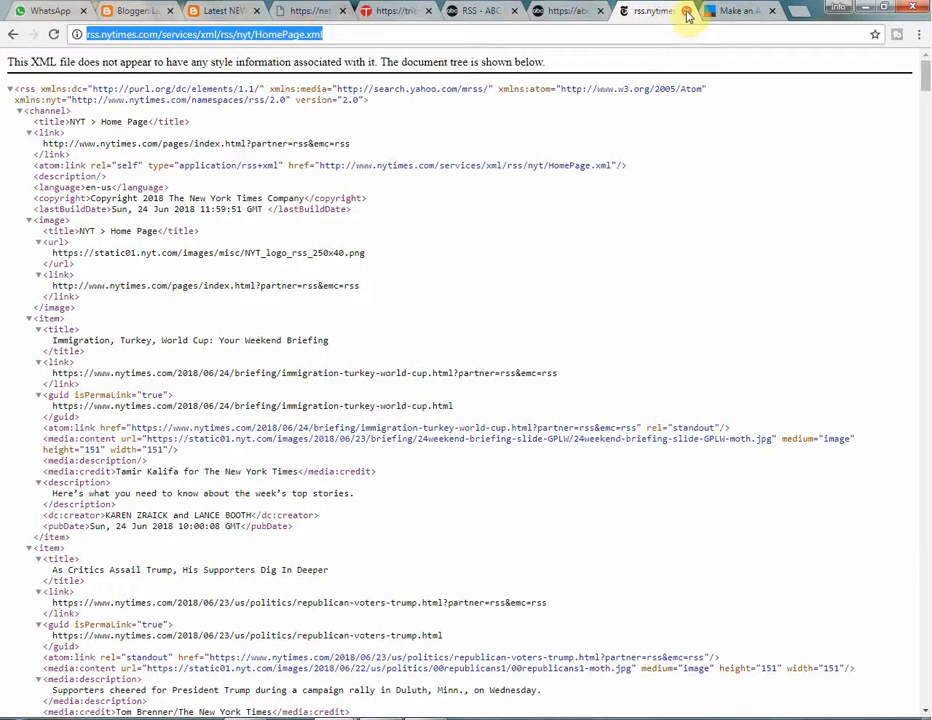
{"action": "left_click", "coordinate": [688, 12]}
{"action": "left_click", "coordinate": [581, 12]}
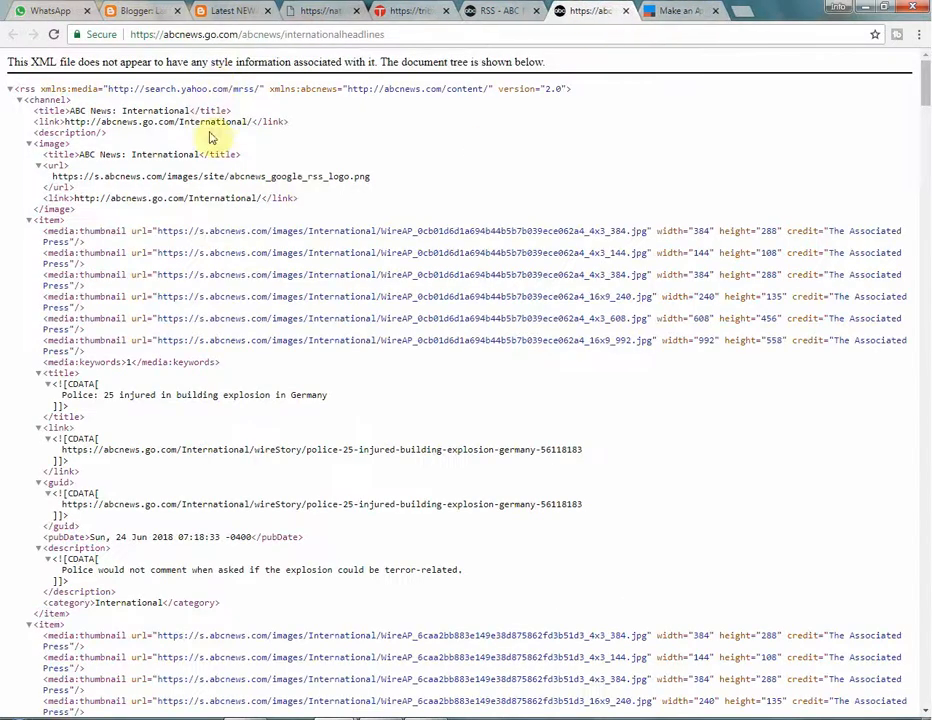
{"action": "left_click", "coordinate": [328, 35]}
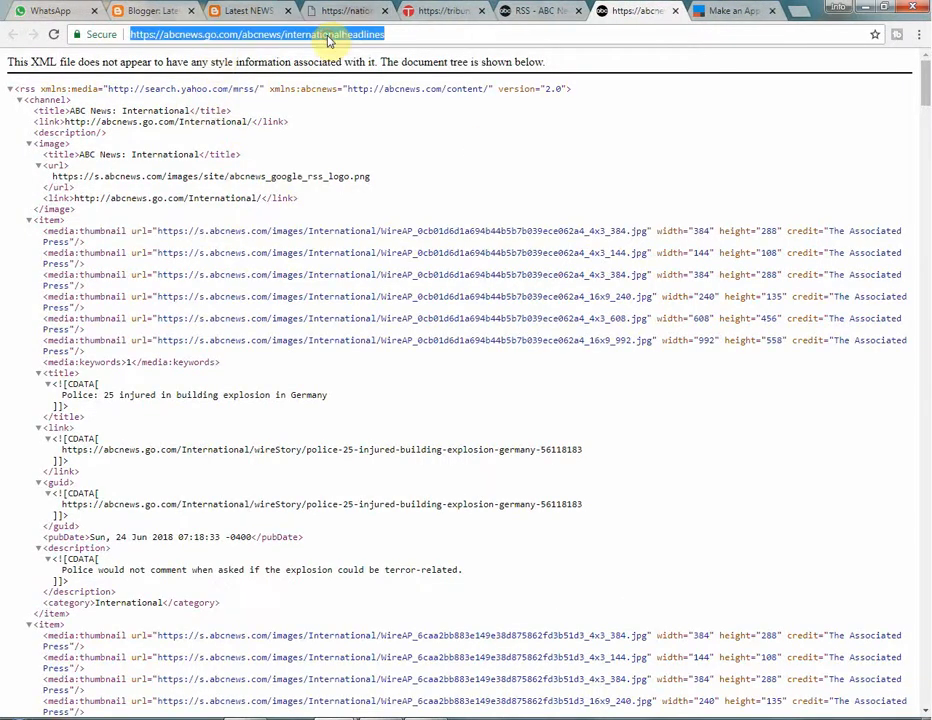
{"action": "right_click", "coordinate": [330, 36]}
{"action": "left_click", "coordinate": [357, 90]}
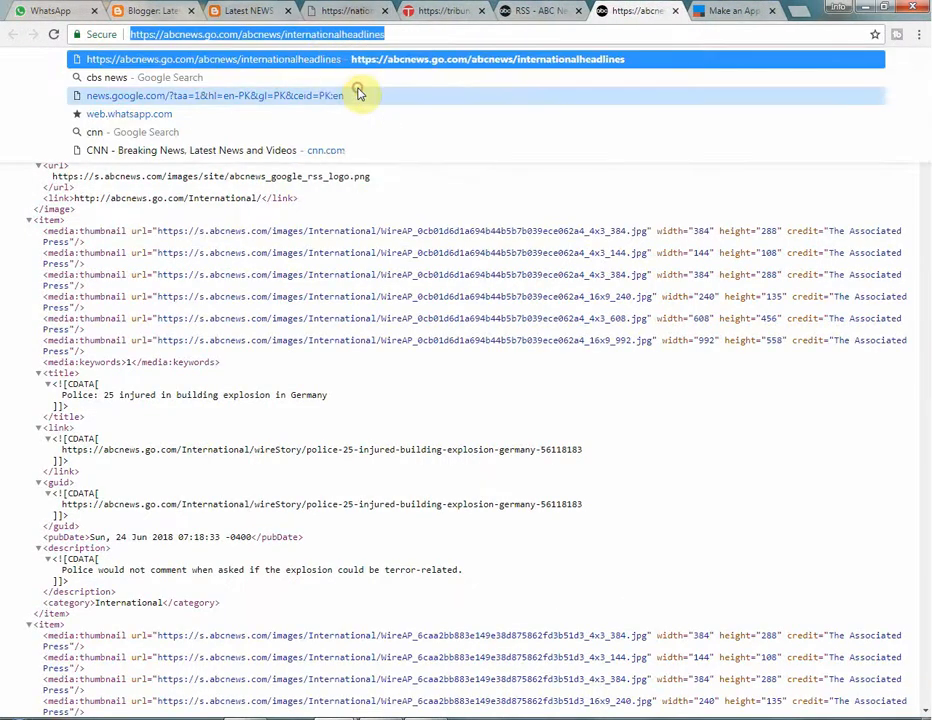
{"action": "right_click", "coordinate": [391, 37]}
{"action": "left_click", "coordinate": [437, 87]}
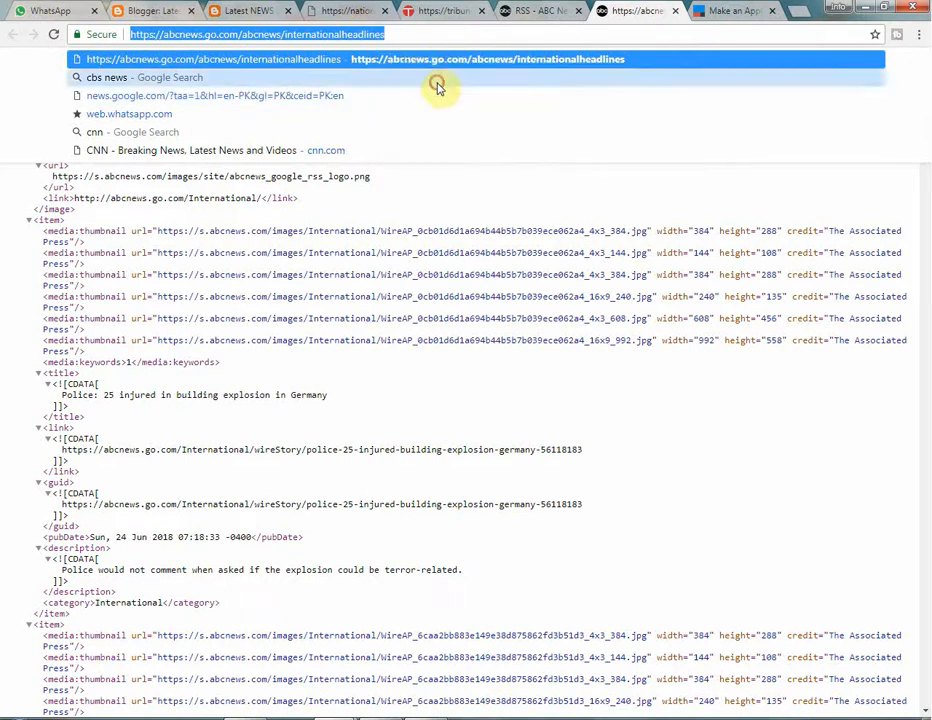
{"action": "left_click", "coordinate": [441, 33]}
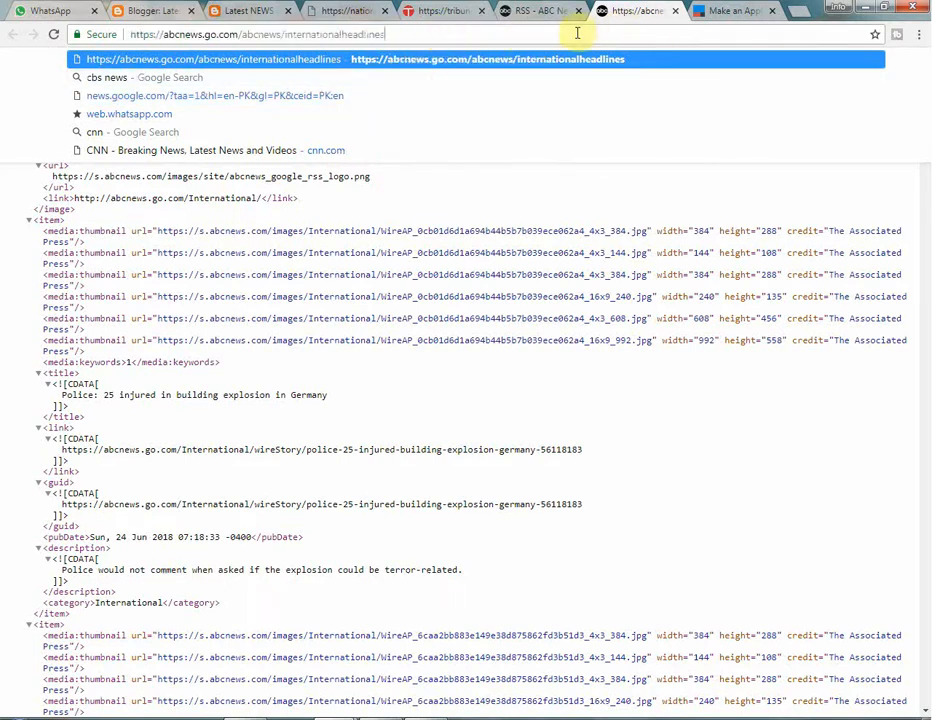
{"action": "left_click_drag", "start_coordinate": [420, 33], "coordinate": [133, 34]}
{"action": "right_click", "coordinate": [150, 33]}
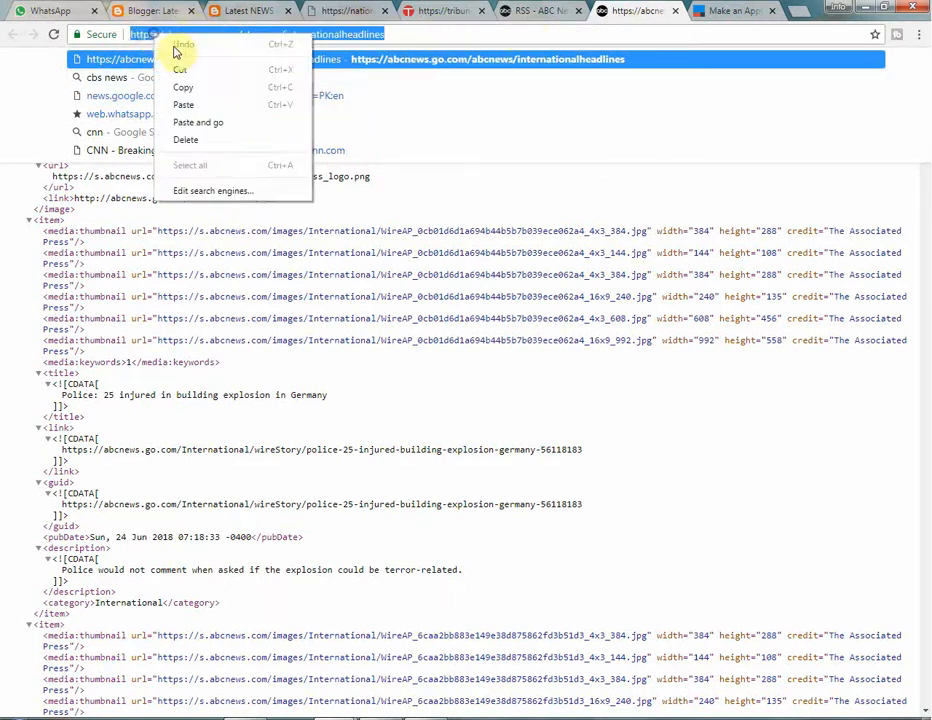
{"action": "left_click", "coordinate": [187, 87]}
Return to the new IFTTT applet and choose RSS Feed as its trigger service.
{"action": "left_click", "coordinate": [718, 10]}
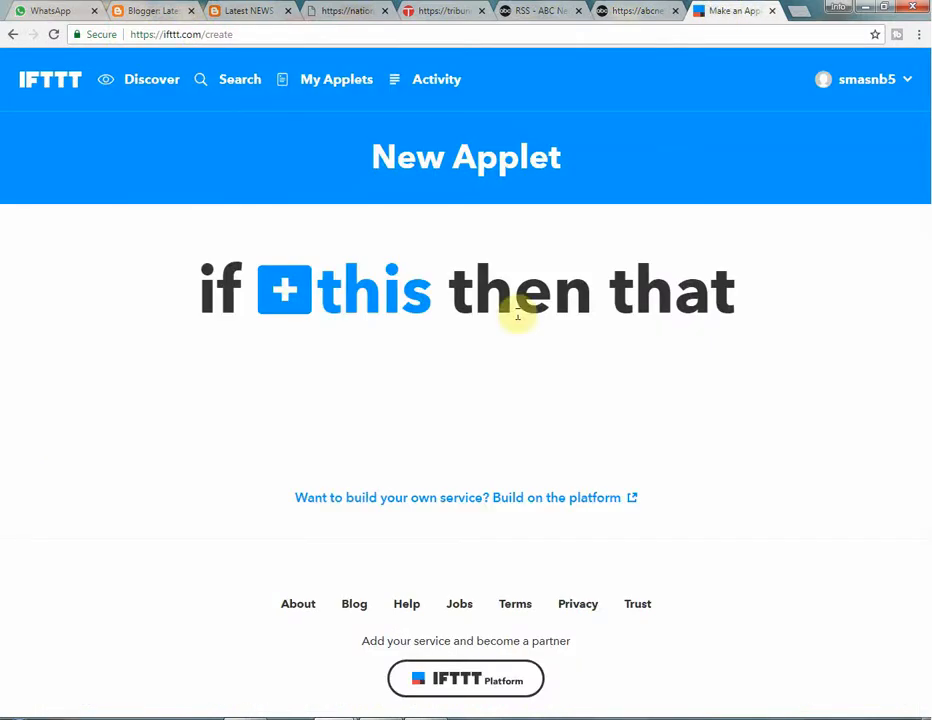
{"action": "left_click", "coordinate": [284, 301]}
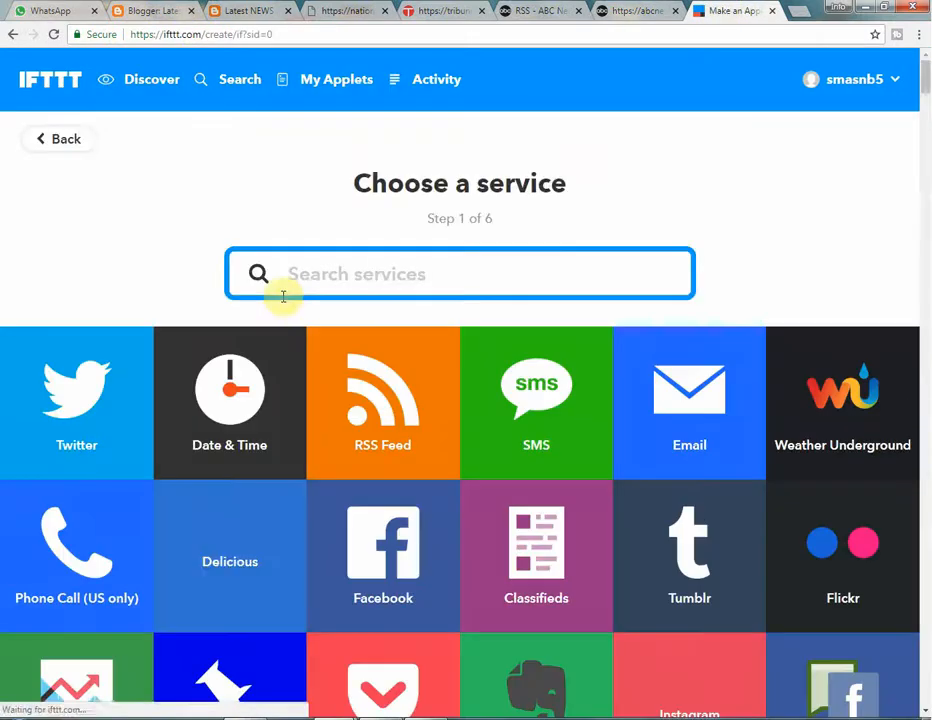
{"action": "left_click", "coordinate": [407, 396]}
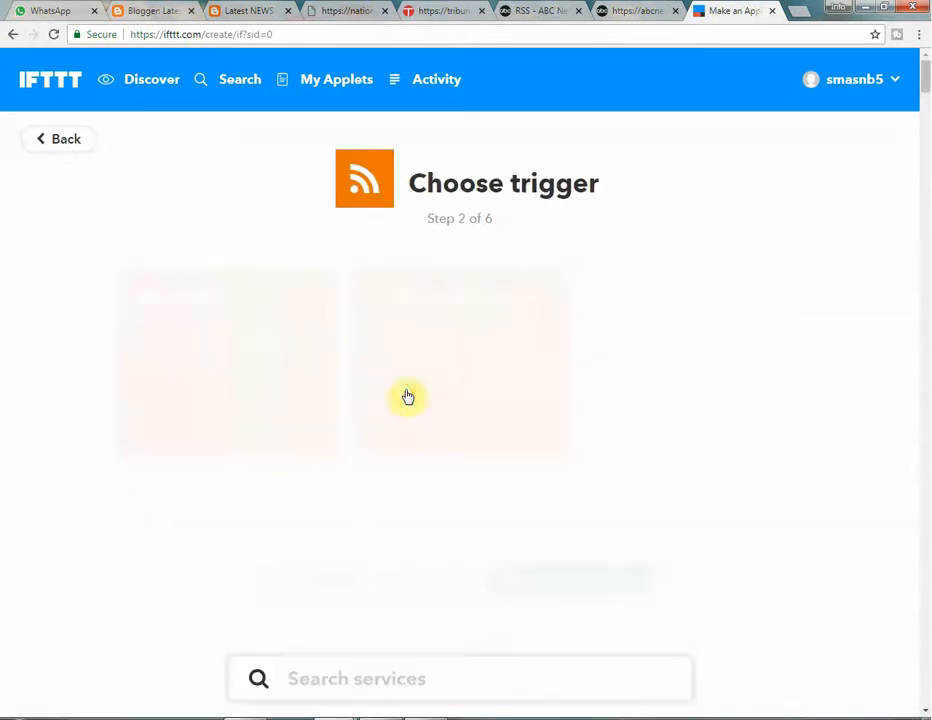
{"action": "left_click", "coordinate": [211, 325]}
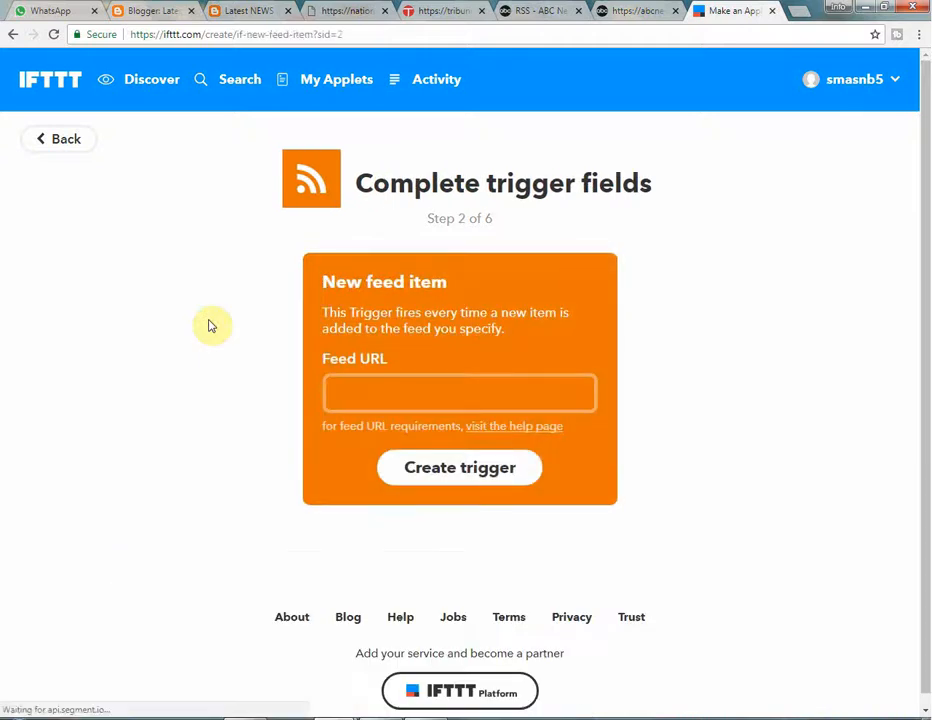
{"action": "left_click", "coordinate": [50, 141]}
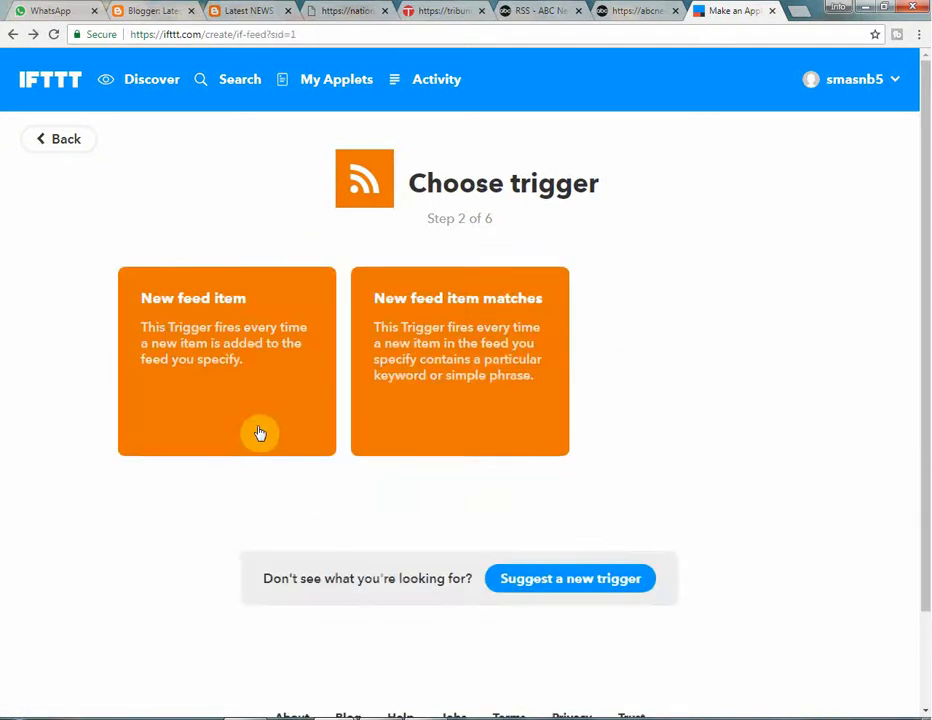
{"action": "left_click", "coordinate": [212, 358]}
{"action": "right_click", "coordinate": [378, 390]}
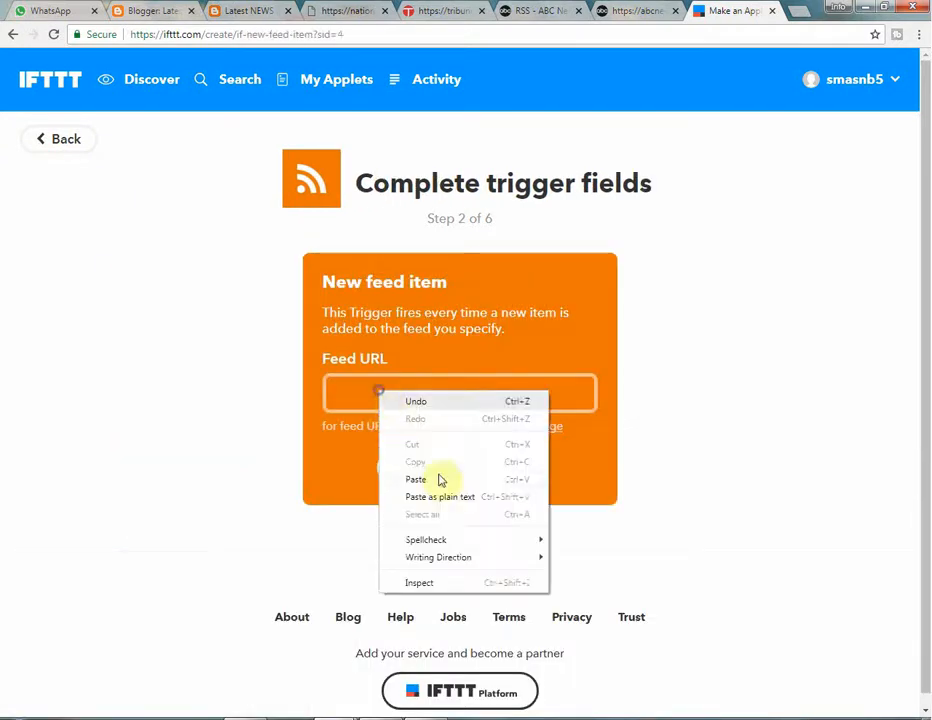
{"action": "left_click", "coordinate": [443, 483]}
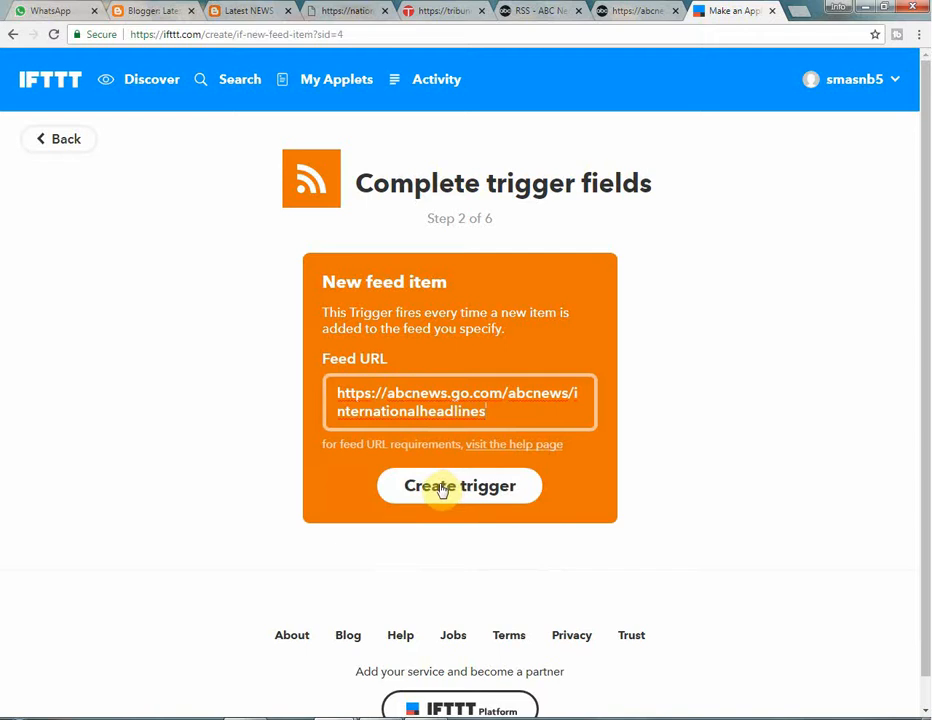
{"action": "left_click", "coordinate": [441, 487]}
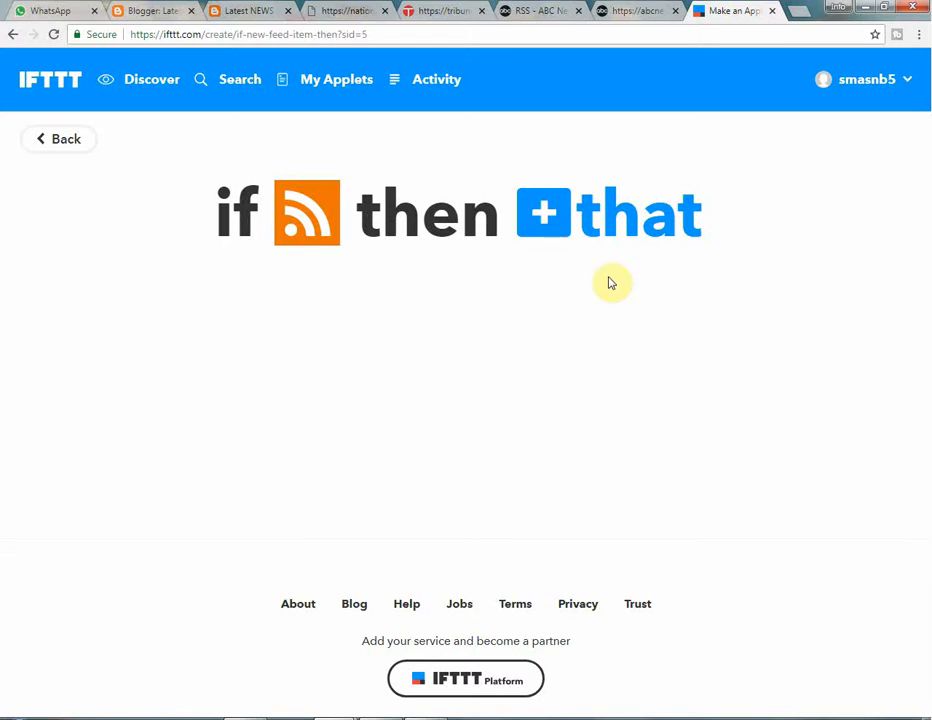
Search for "blo" among the action services, choose Blogger and pick the Create a post action.
{"action": "left_click", "coordinate": [556, 220]}
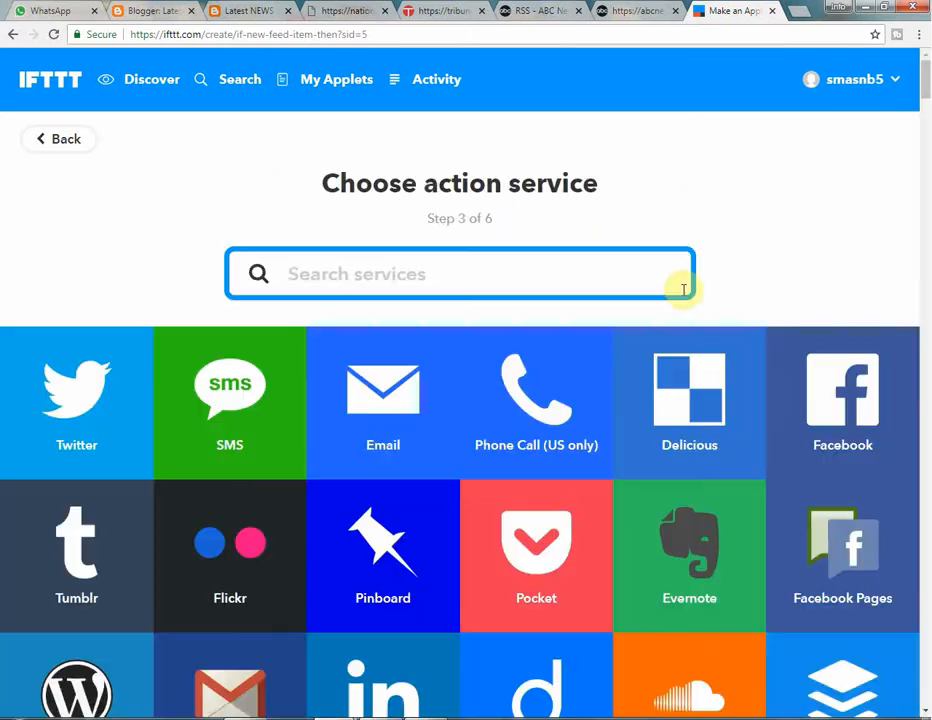
{"action": "left_click", "coordinate": [403, 281]}
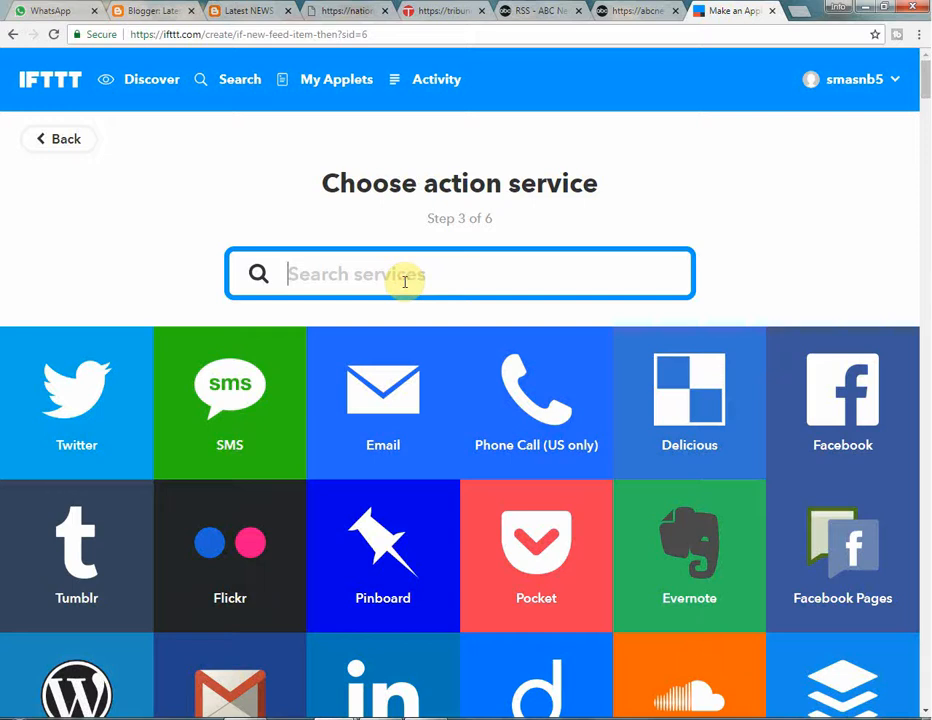
{"action": "type", "text": "blo"}
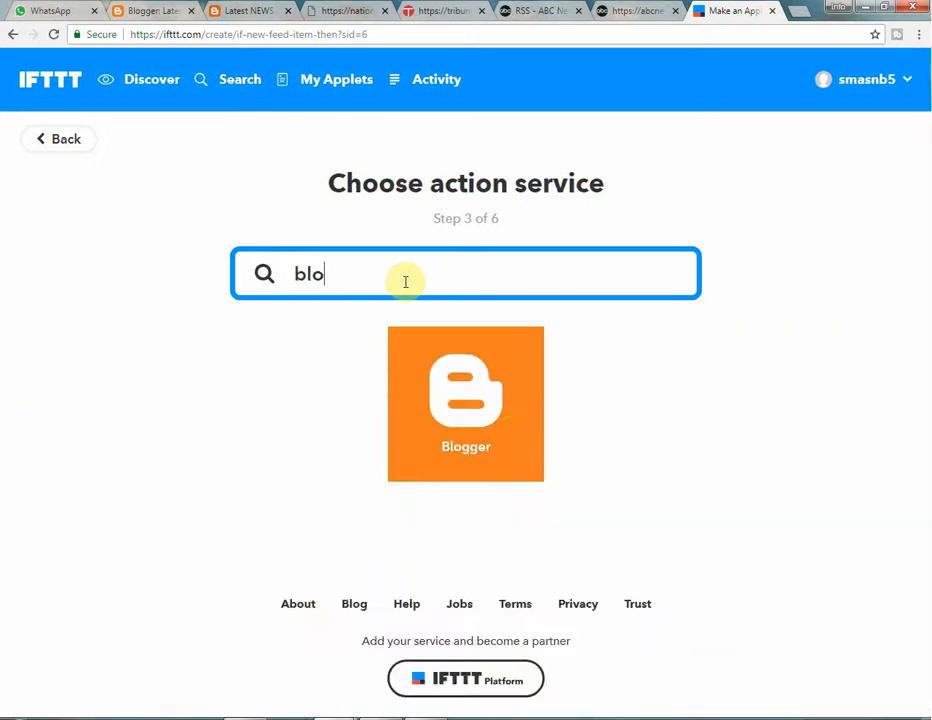
{"action": "left_click", "coordinate": [511, 433]}
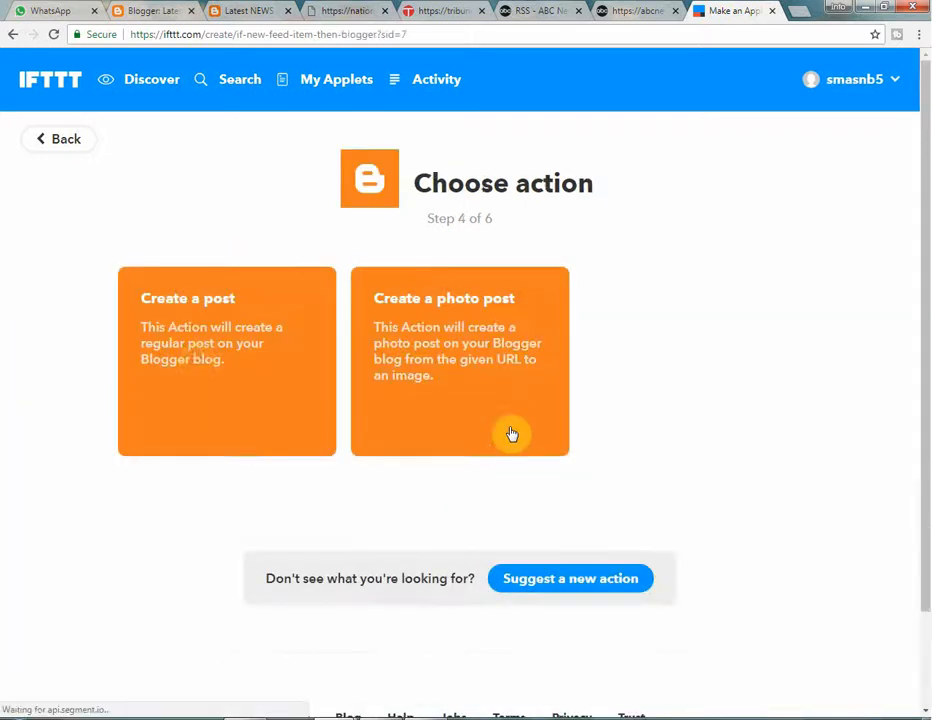
{"action": "left_click", "coordinate": [195, 348]}
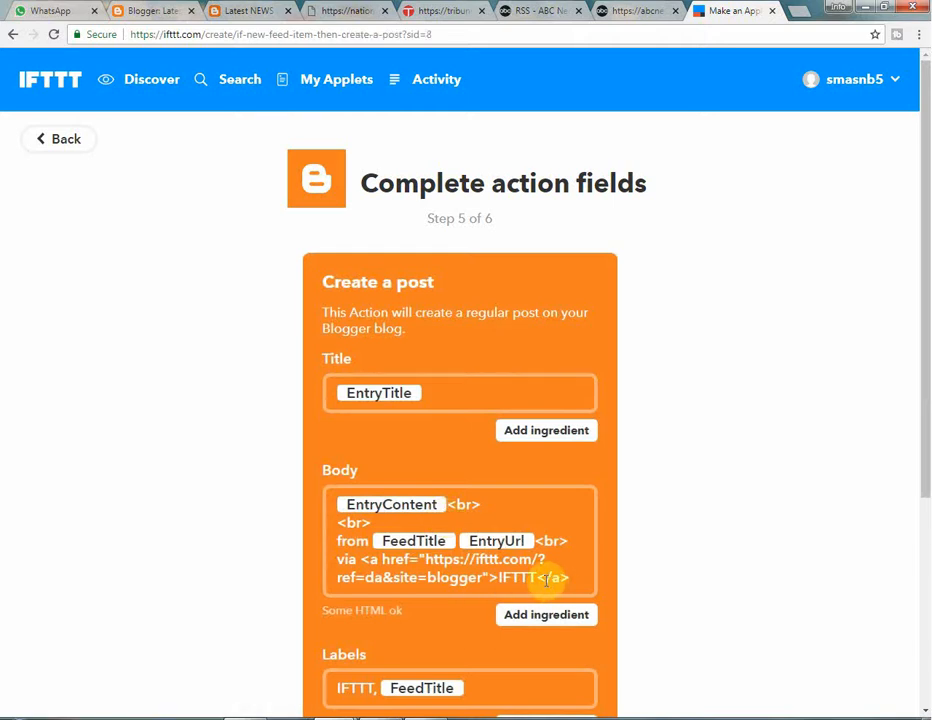
Remove the "via IFTTT" link from the post body and the IFTTT label, leaving only FeedTitle as label, and create the action.
{"action": "left_click_drag", "start_coordinate": [584, 584], "coordinate": [335, 560]}
{"action": "key", "text": "BackSpace"}
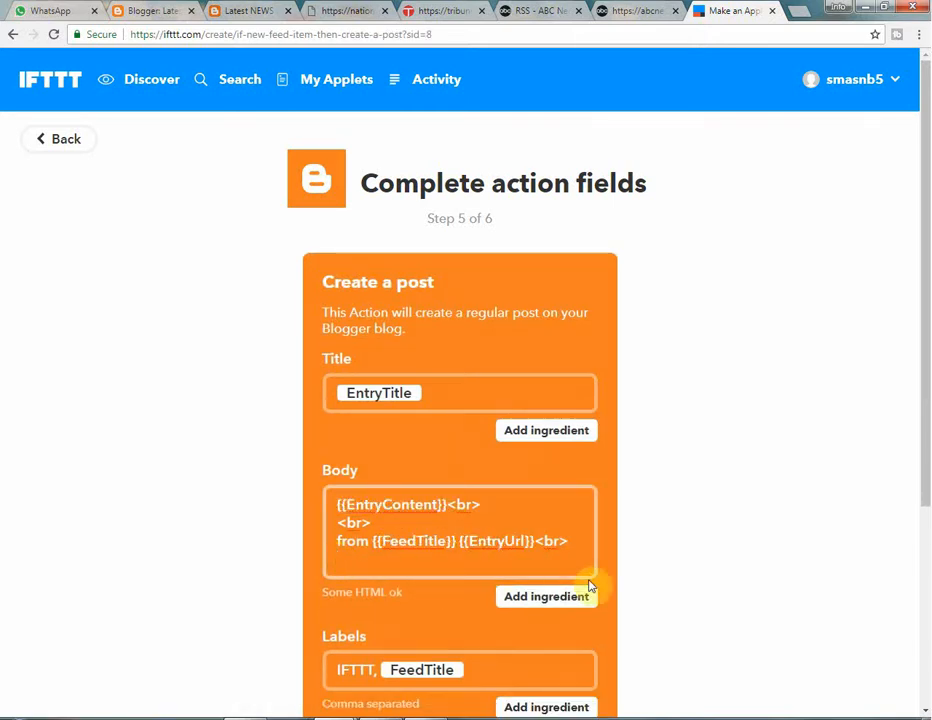
{"action": "scroll", "coordinate": [593, 587], "scroll_direction": "down", "scroll_amount": 2}
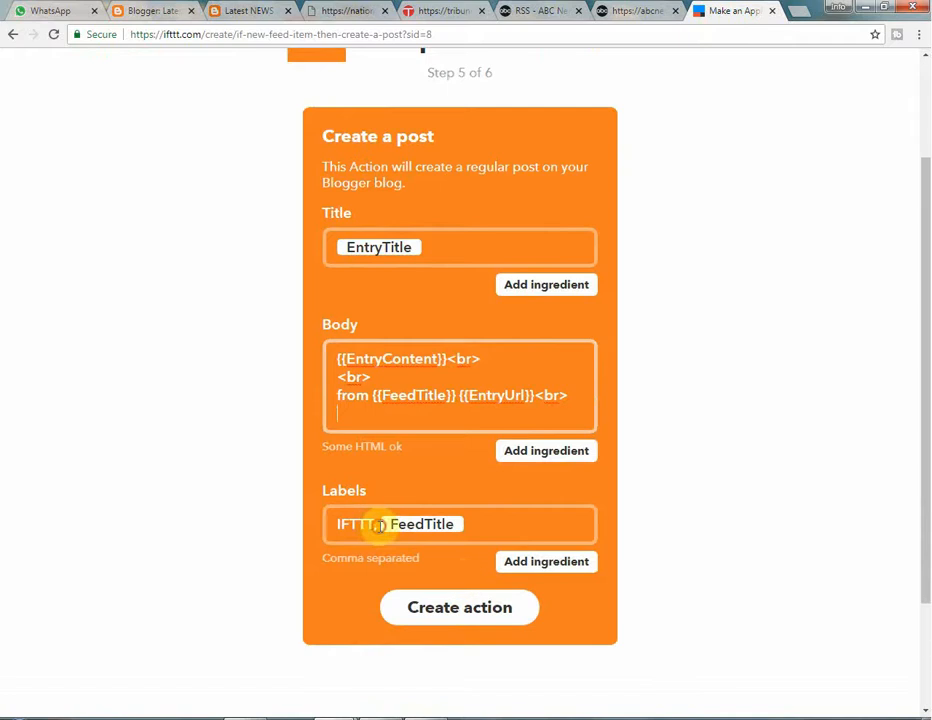
{"action": "left_click", "coordinate": [378, 525]}
{"action": "key", "text": "BackSpace"}
{"action": "key", "text": "BackSpace"}
{"action": "key", "text": "BackSpace"}
{"action": "key", "text": "BackSpace"}
{"action": "key", "text": "BackSpace"}
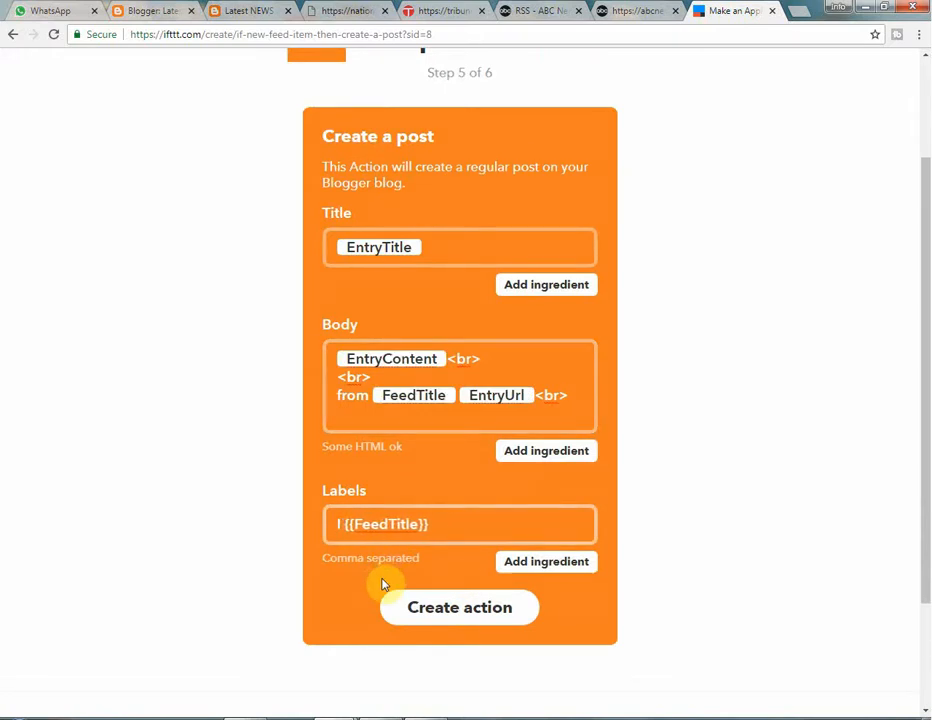
{"action": "left_click", "coordinate": [724, 497]}
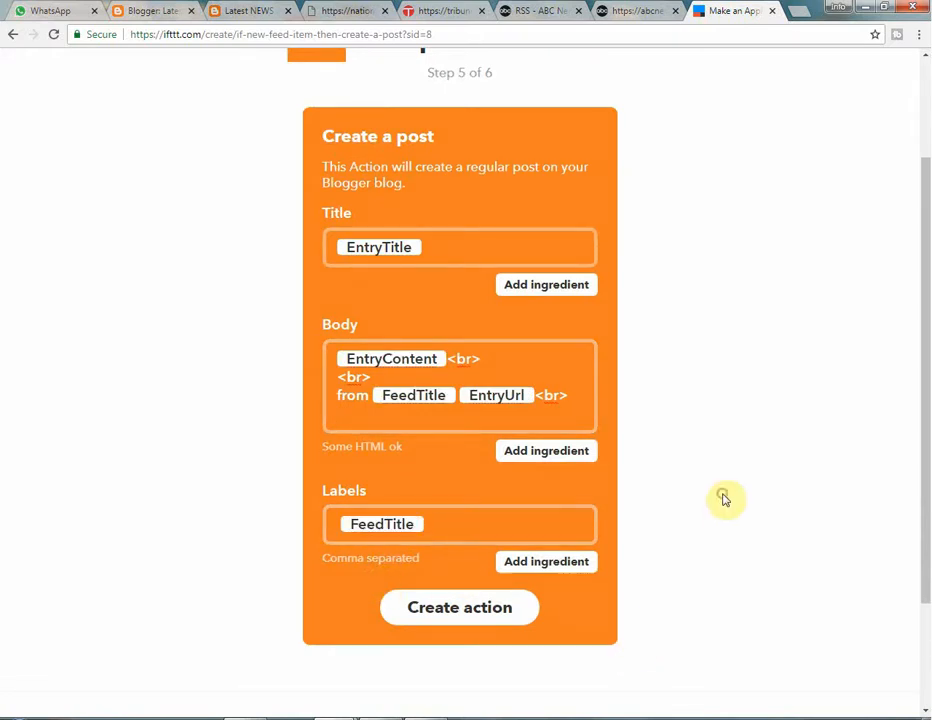
{"action": "left_click", "coordinate": [479, 620]}
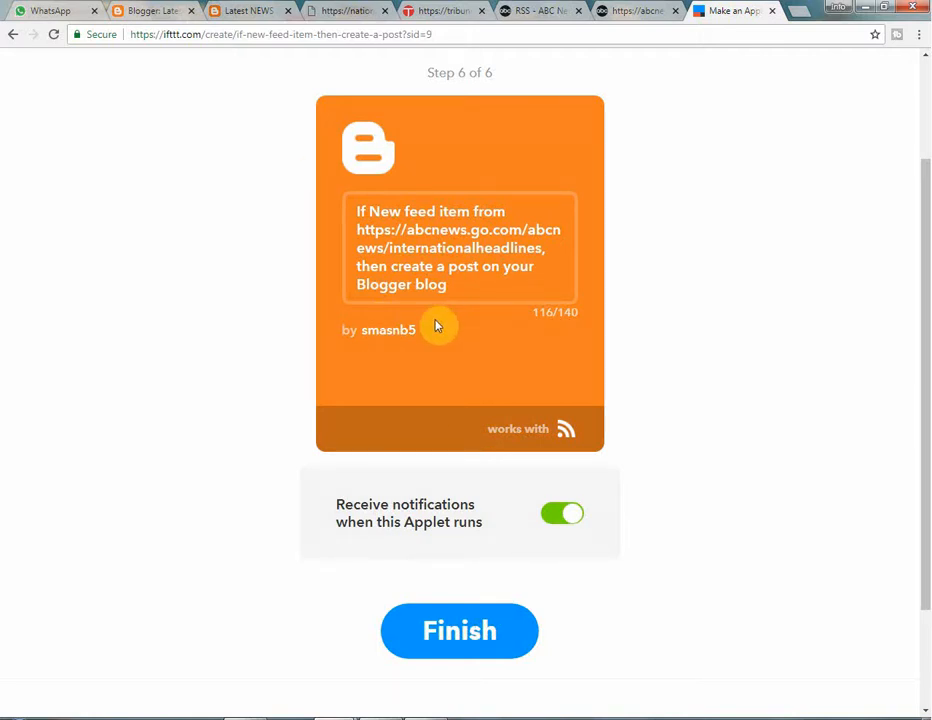
Review the ABC News to Blogger applet summary and finish creating the applet with notifications on.
{"action": "scroll", "coordinate": [435, 368], "scroll_direction": "up", "scroll_amount": 2}
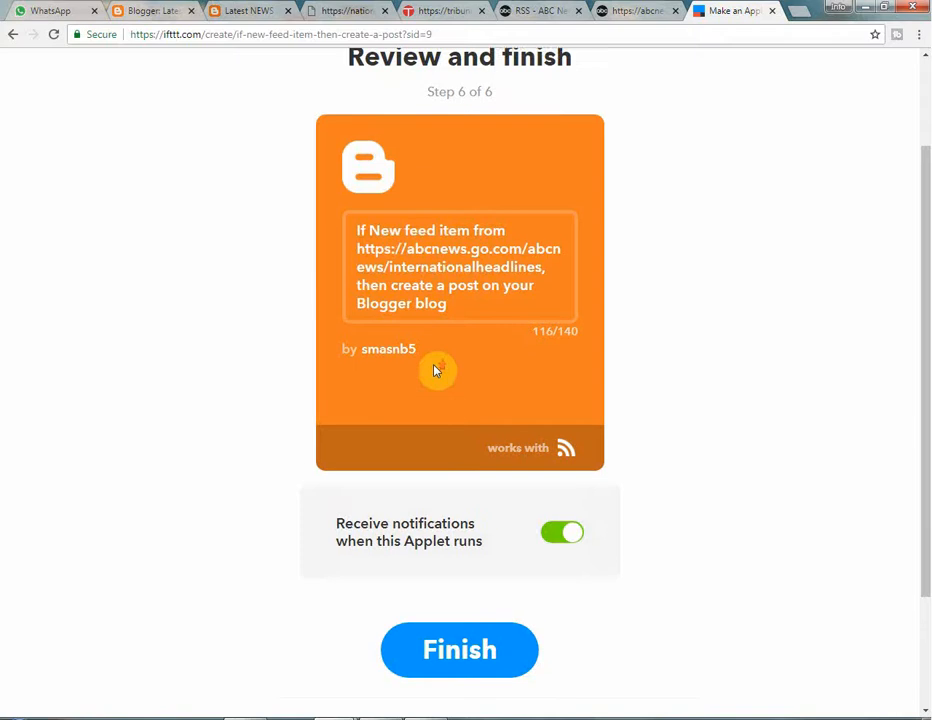
{"action": "scroll", "coordinate": [435, 368], "scroll_direction": "down", "scroll_amount": 1}
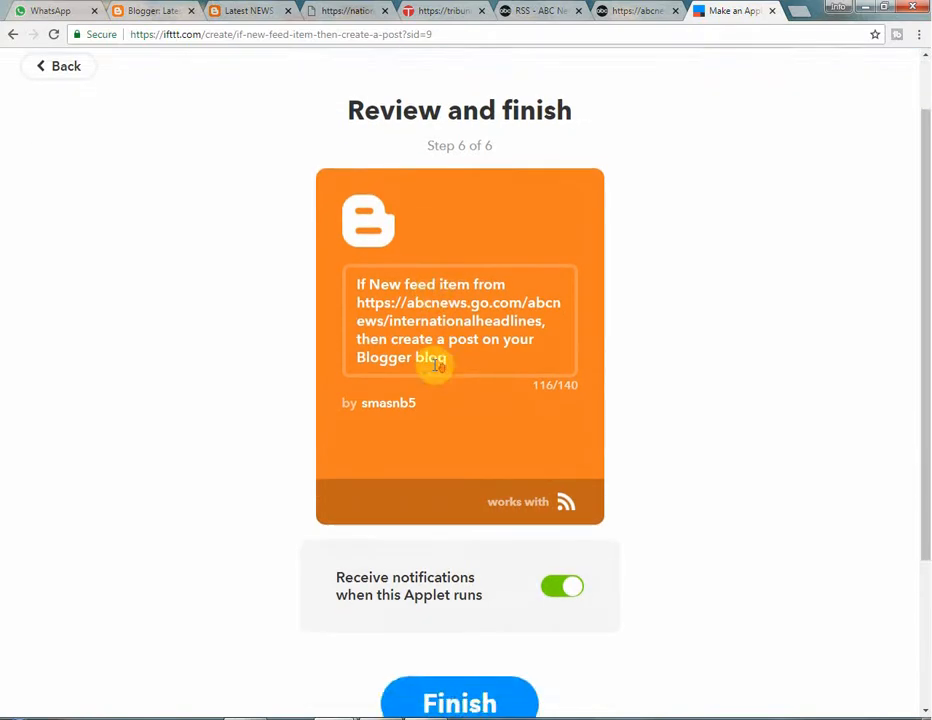
{"action": "scroll", "coordinate": [420, 360], "scroll_direction": "up", "scroll_amount": 1}
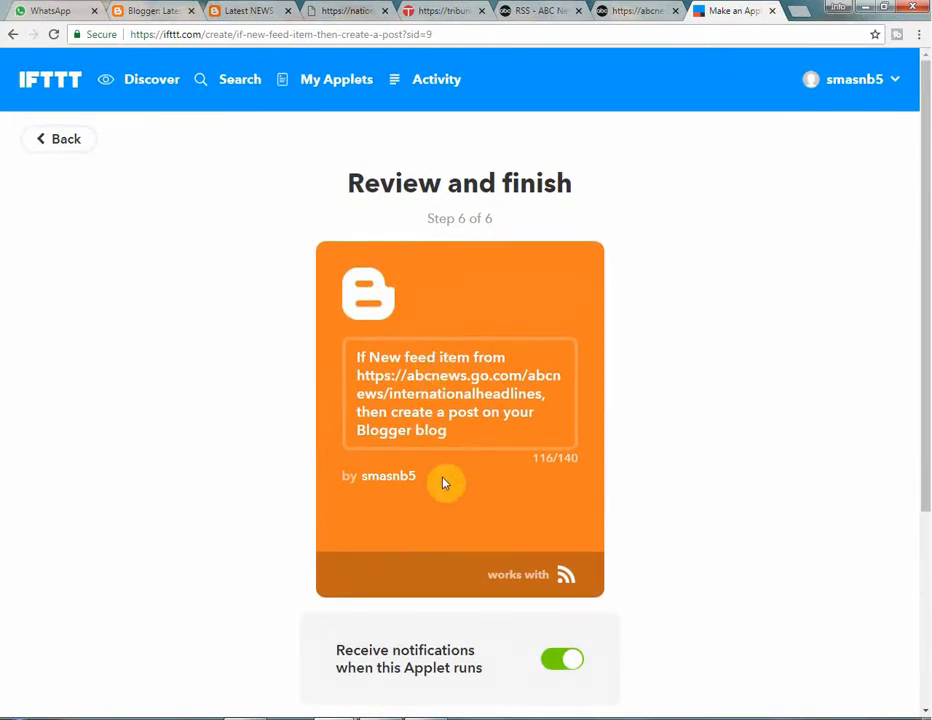
{"action": "scroll", "coordinate": [444, 484], "scroll_direction": "down", "scroll_amount": 3}
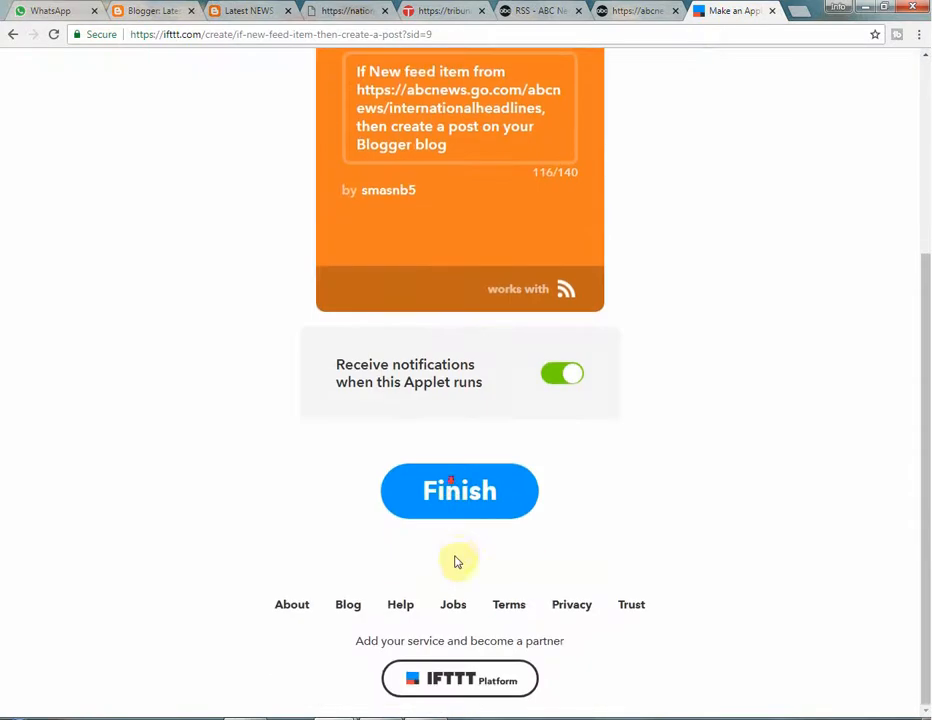
{"action": "left_click", "coordinate": [542, 498]}
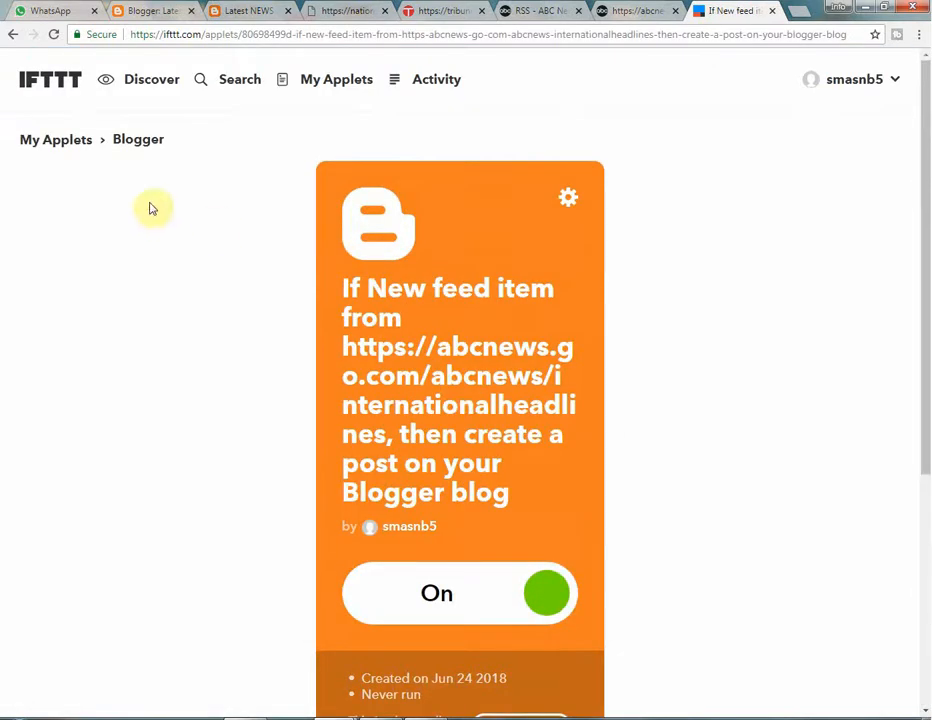
Look over the new ABC News applet's page and go to the list of own applets.
{"action": "scroll", "coordinate": [441, 589], "scroll_direction": "down", "scroll_amount": 2}
{"action": "scroll", "coordinate": [470, 580], "scroll_direction": "up", "scroll_amount": 2}
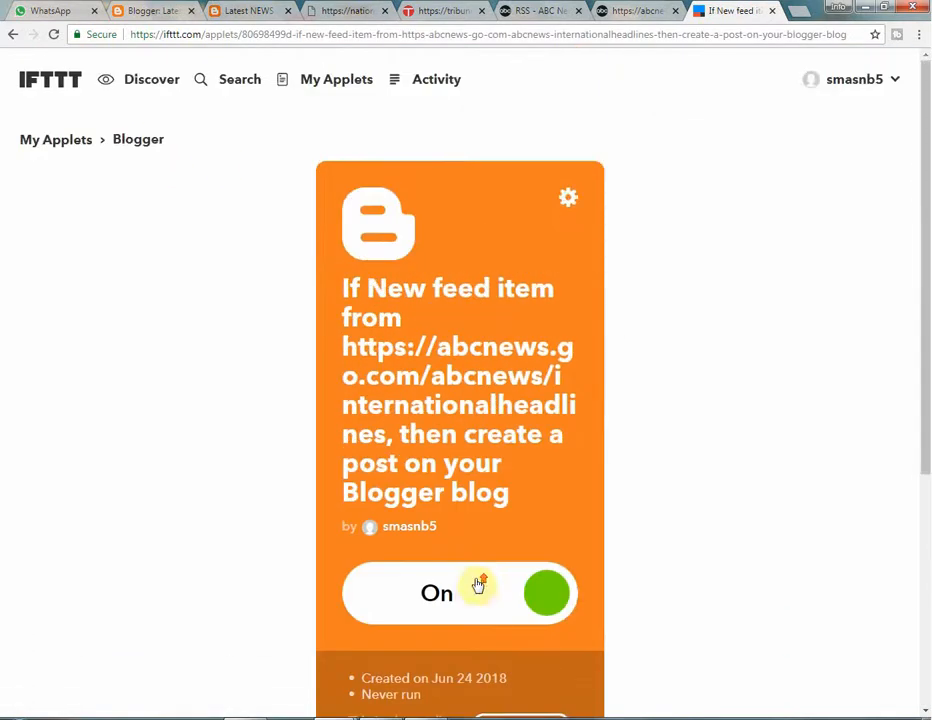
{"action": "left_click", "coordinate": [330, 81]}
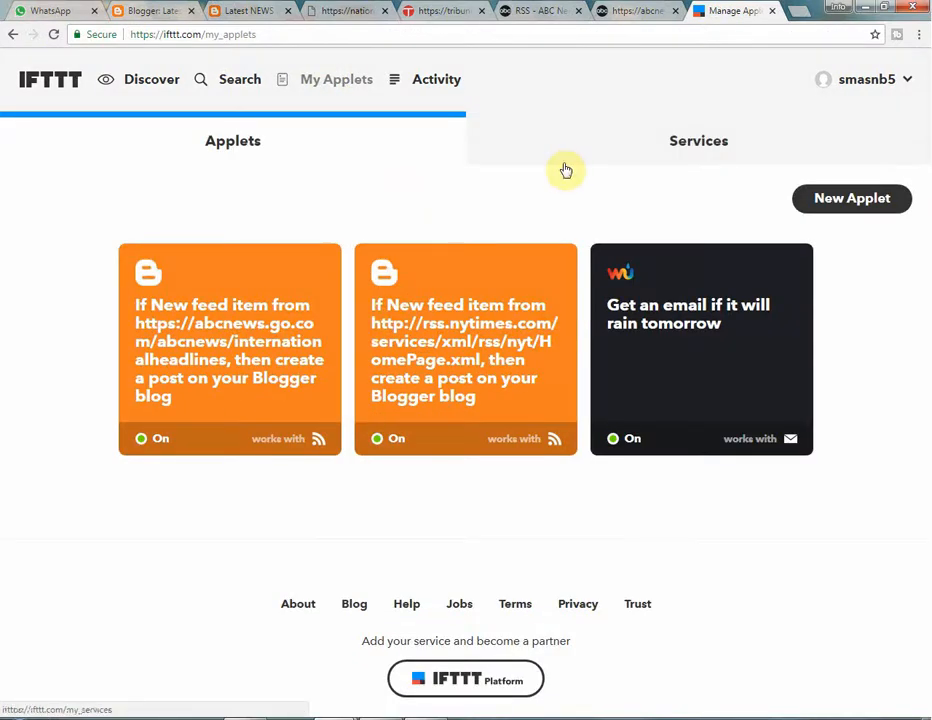
Close the ABC News international headlines feed page and the ABC News RSS overview page.
{"action": "left_click", "coordinate": [636, 11]}
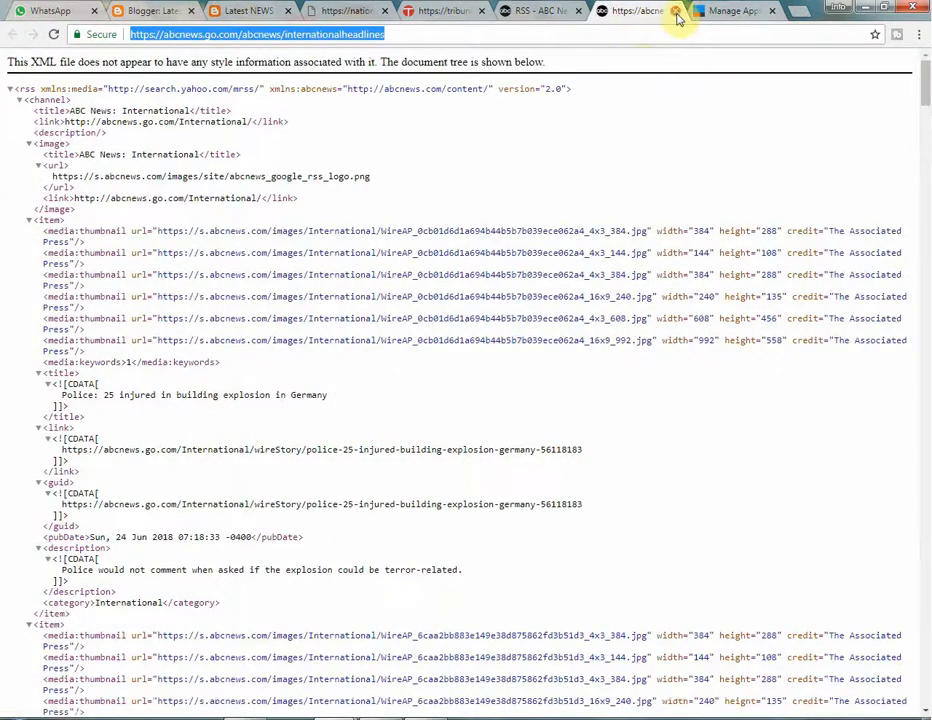
{"action": "left_click", "coordinate": [676, 11]}
{"action": "left_click", "coordinate": [540, 11]}
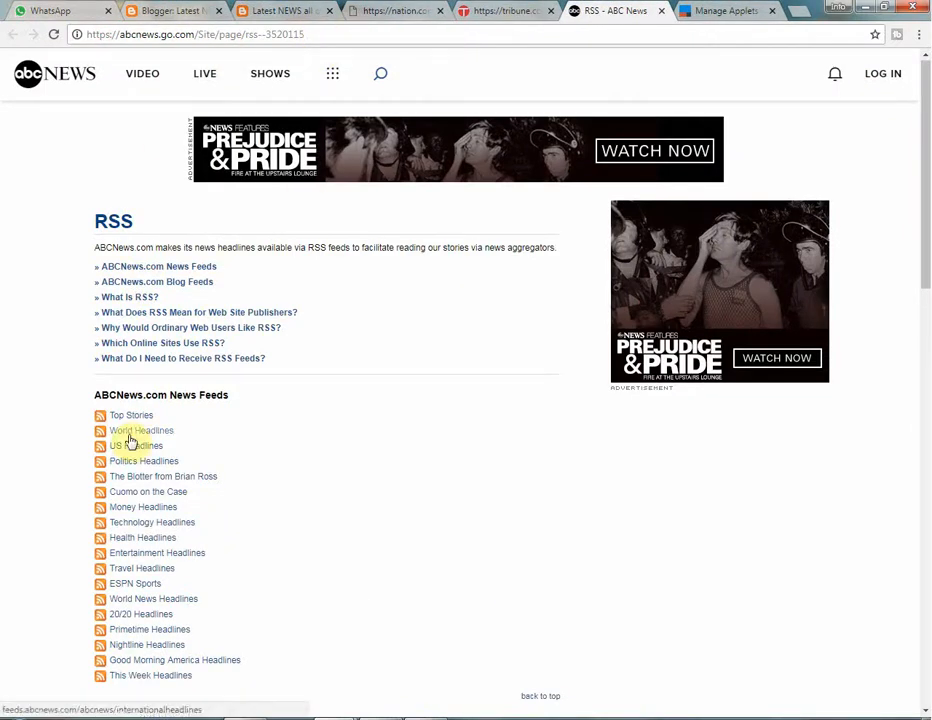
{"action": "left_click", "coordinate": [661, 11]}
{"action": "left_click", "coordinate": [530, 9]}
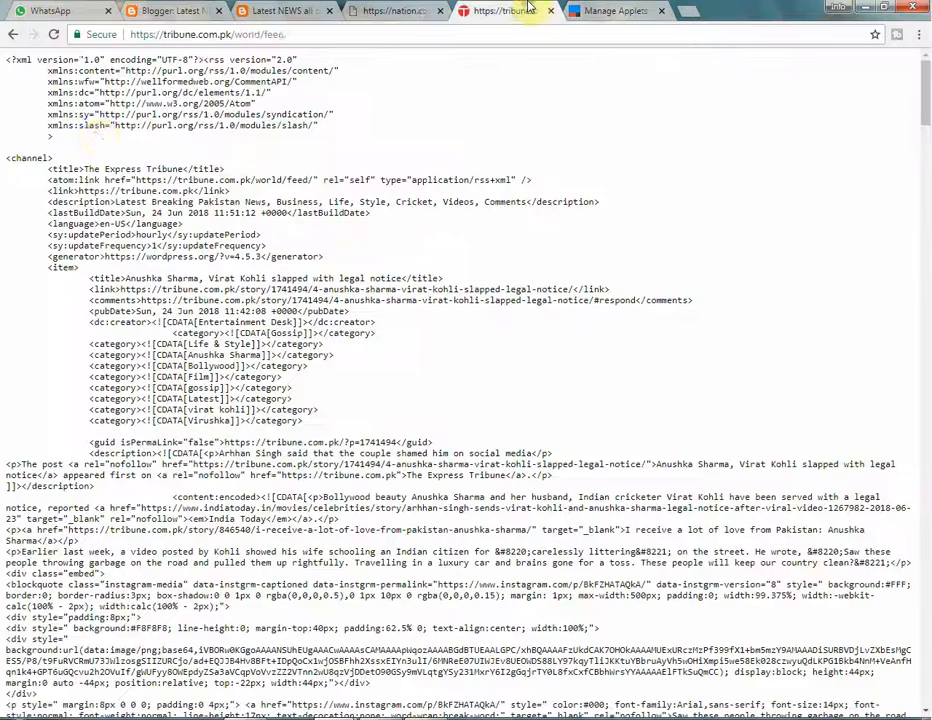
{"action": "left_click", "coordinate": [277, 36]}
{"action": "key", "text": "ctrl+c"}
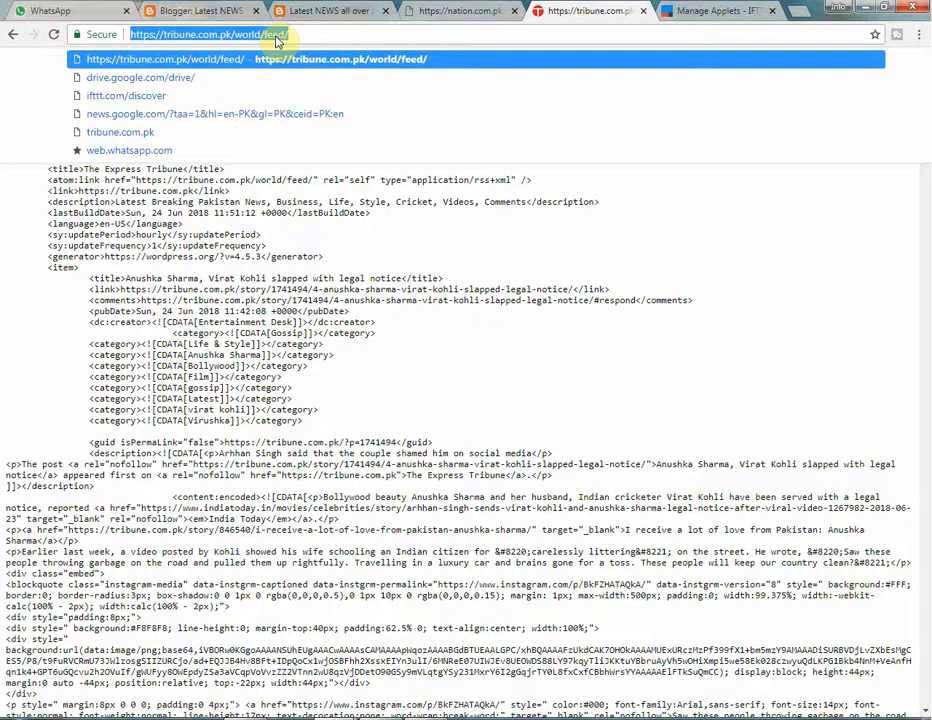
Return to IFTTT, start a new applet and choose RSS Feed as its trigger service.
{"action": "left_click", "coordinate": [706, 9]}
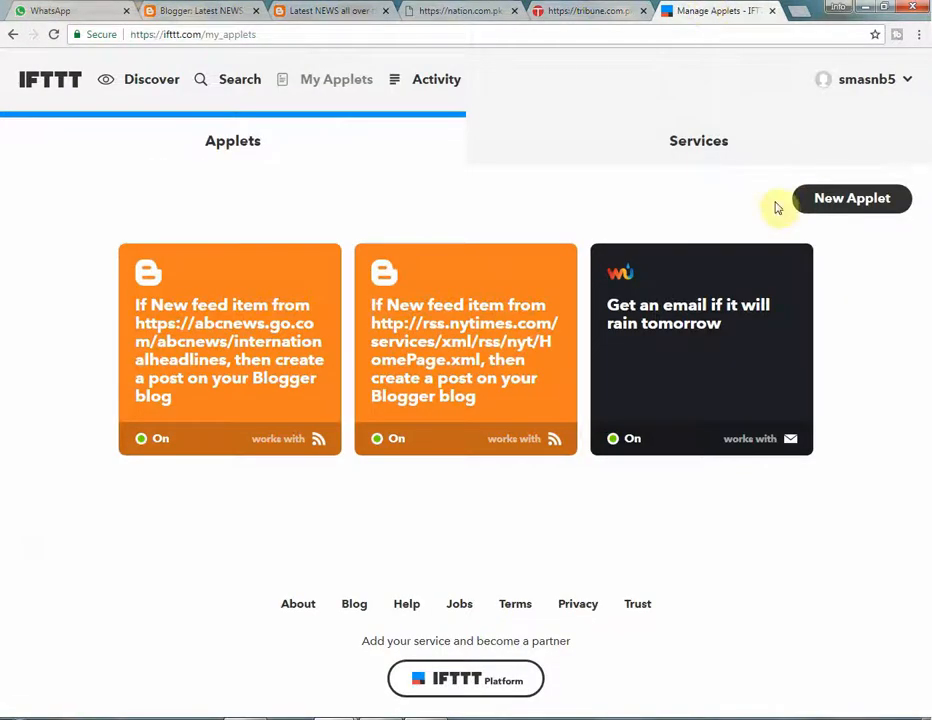
{"action": "left_click", "coordinate": [855, 208]}
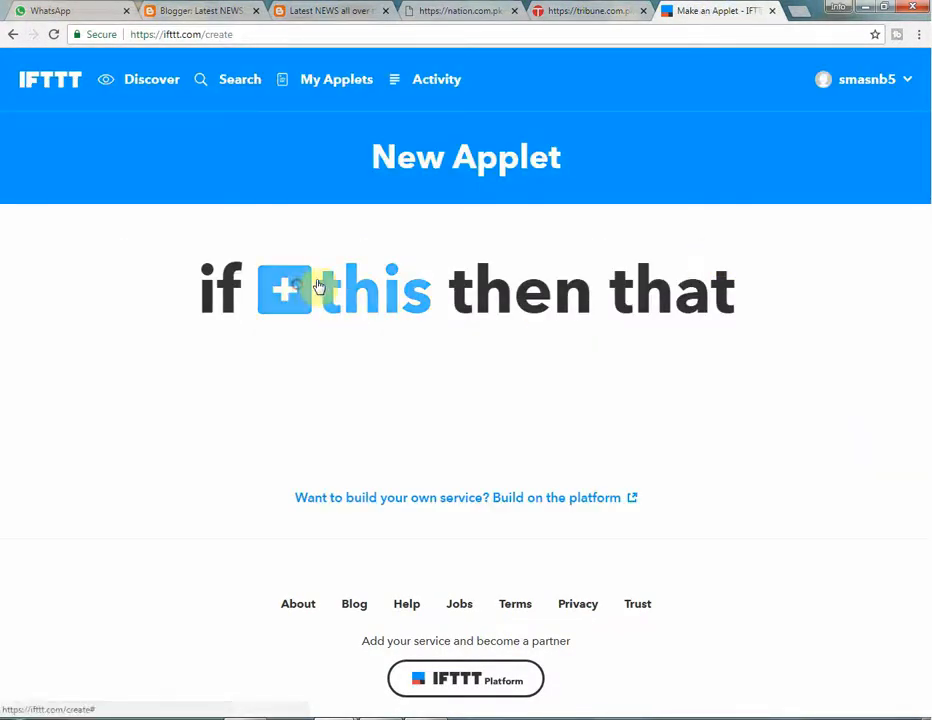
{"action": "left_click", "coordinate": [312, 285]}
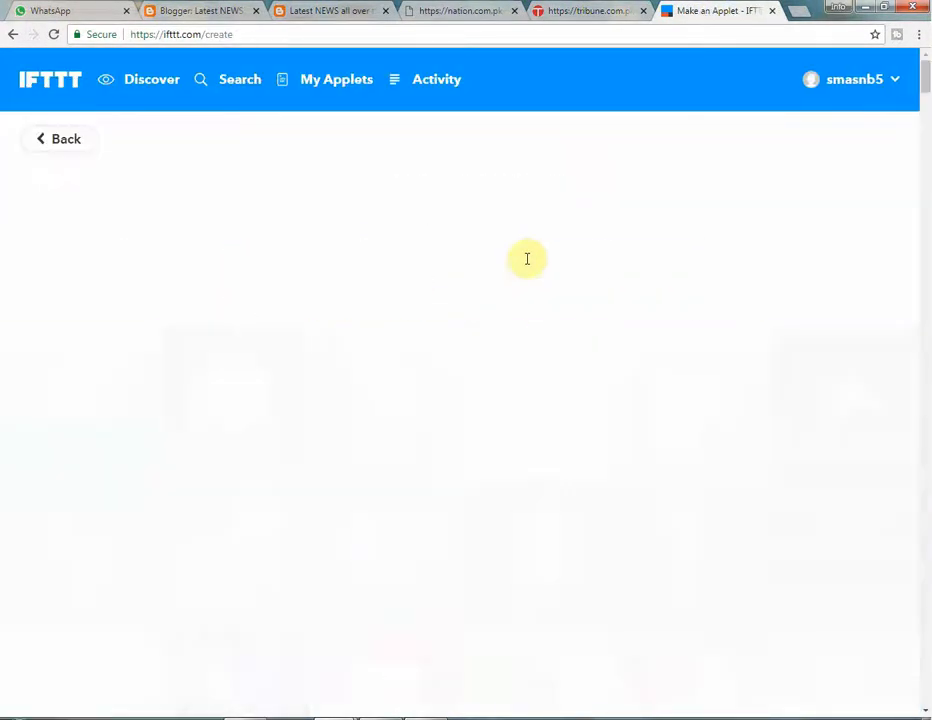
{"action": "left_click", "coordinate": [381, 431]}
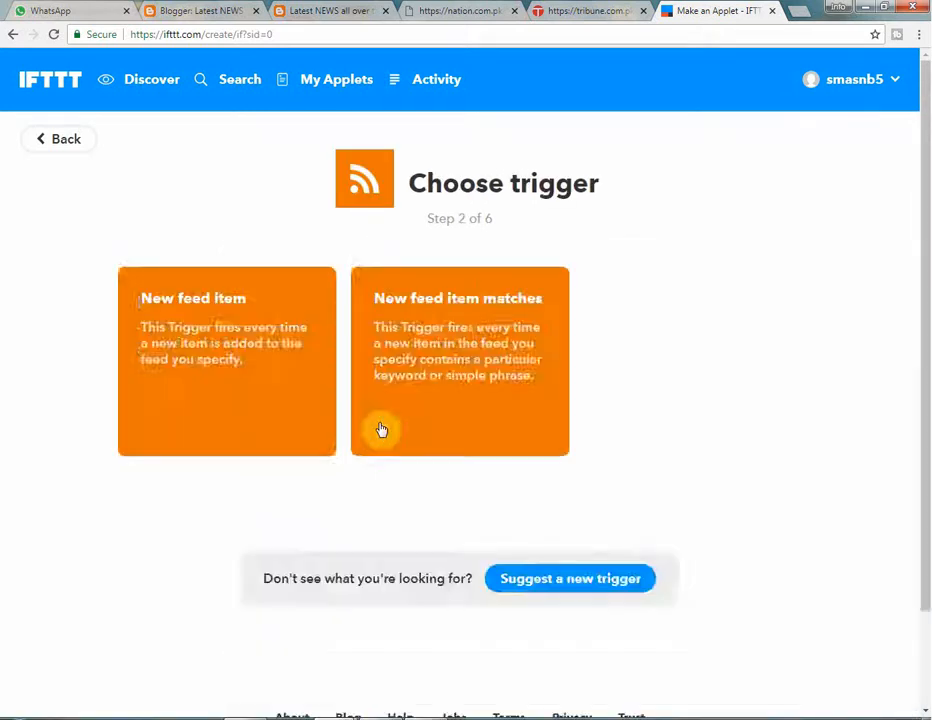
{"action": "left_click", "coordinate": [216, 328]}
{"action": "right_click", "coordinate": [440, 398]}
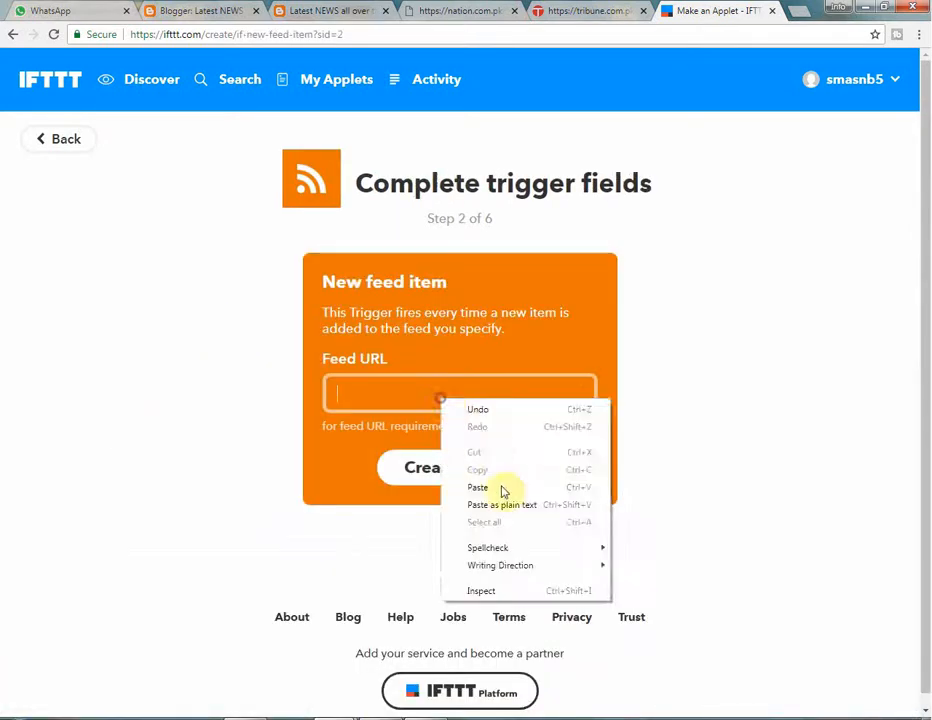
{"action": "left_click", "coordinate": [503, 491]}
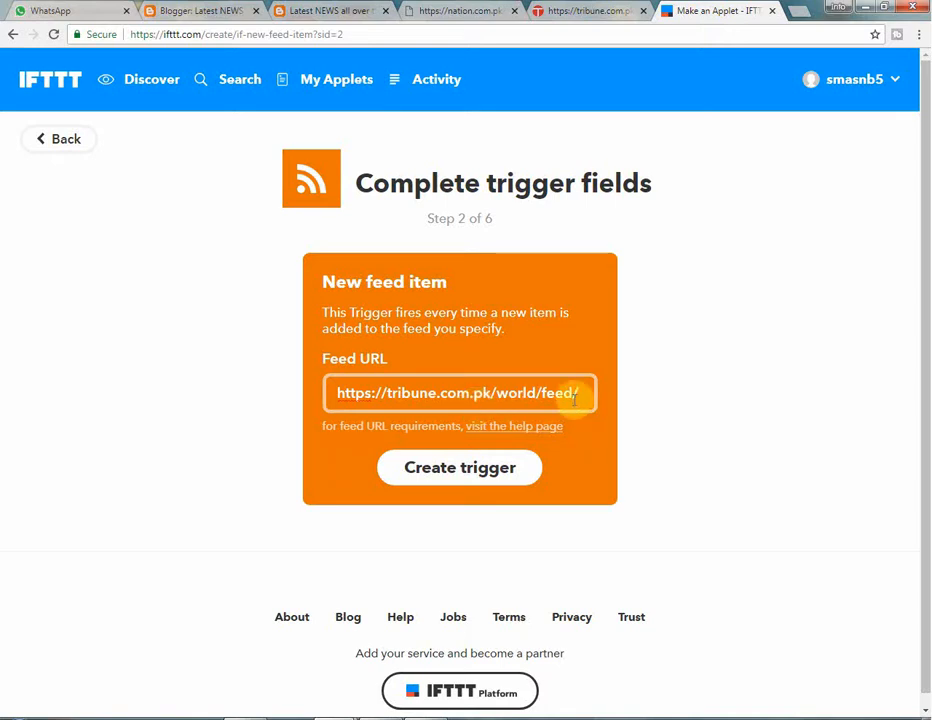
{"action": "left_click", "coordinate": [455, 474]}
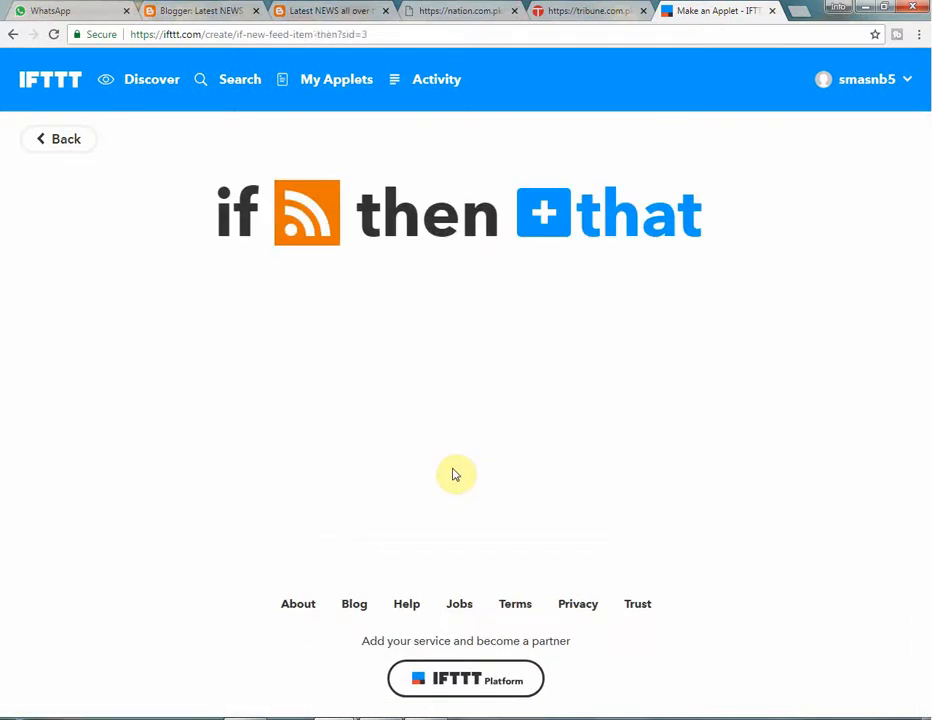
Search for "blo" among the action services and choose Blogger for the Tribune applet.
{"action": "left_click", "coordinate": [545, 213]}
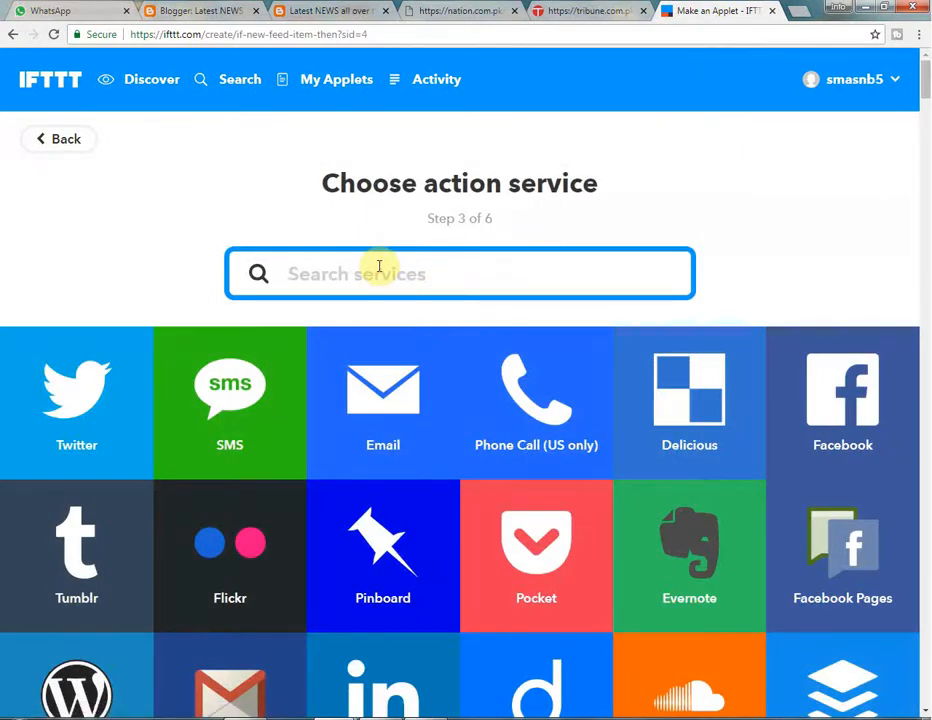
{"action": "type", "text": "blo"}
{"action": "left_click", "coordinate": [476, 392]}
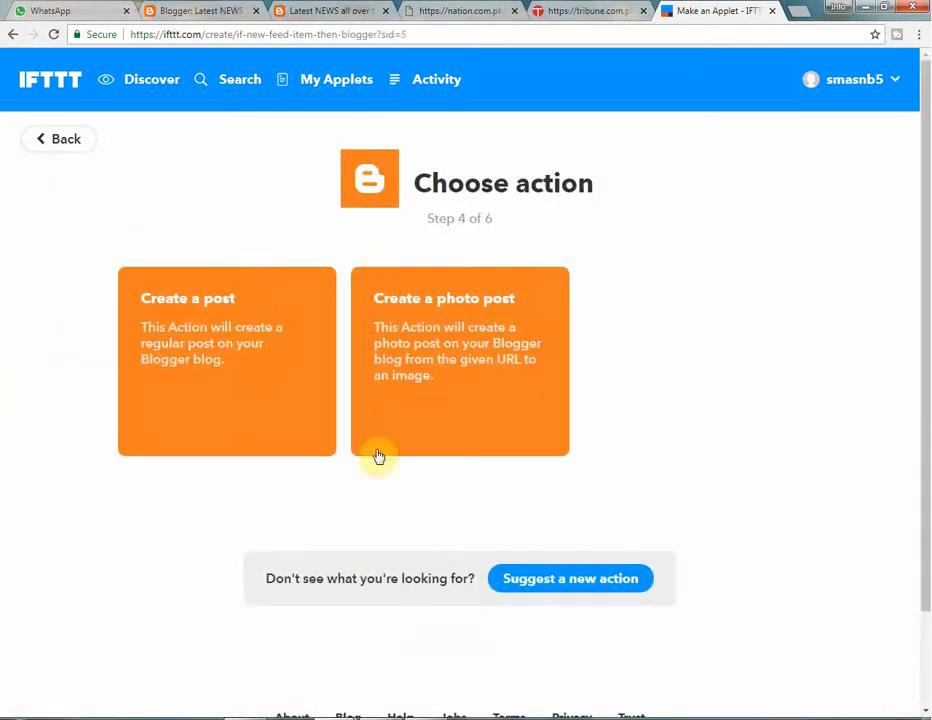
Choose the Create a post action for the Tribune applet and remove the "via IFTTT" link from its body and IFTTT from its labels.
{"action": "scroll", "coordinate": [366, 476], "scroll_direction": "down", "scroll_amount": 2}
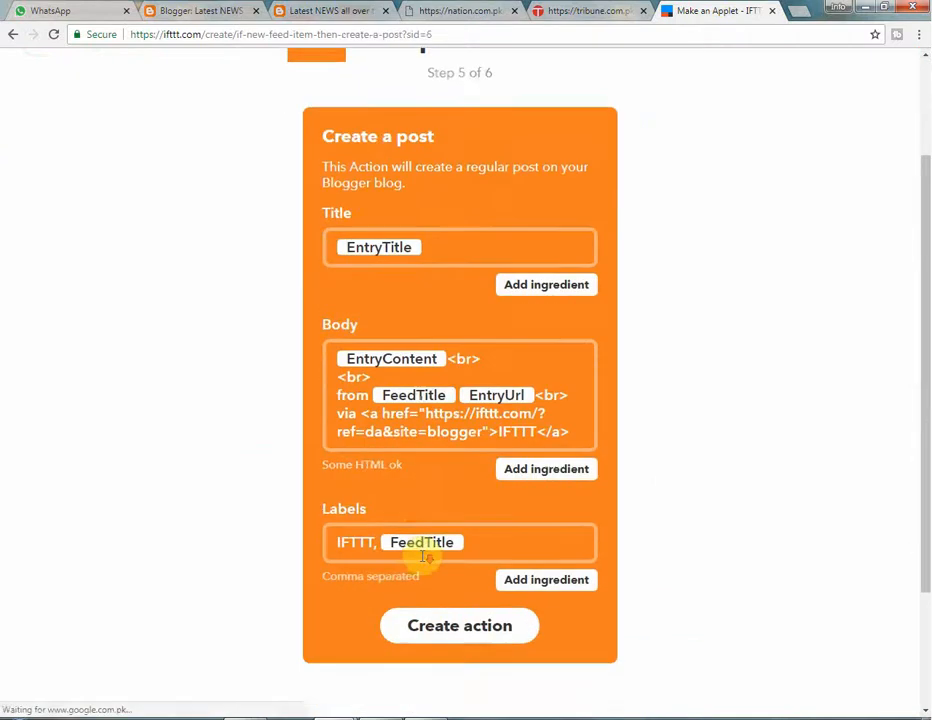
{"action": "left_click", "coordinate": [587, 434]}
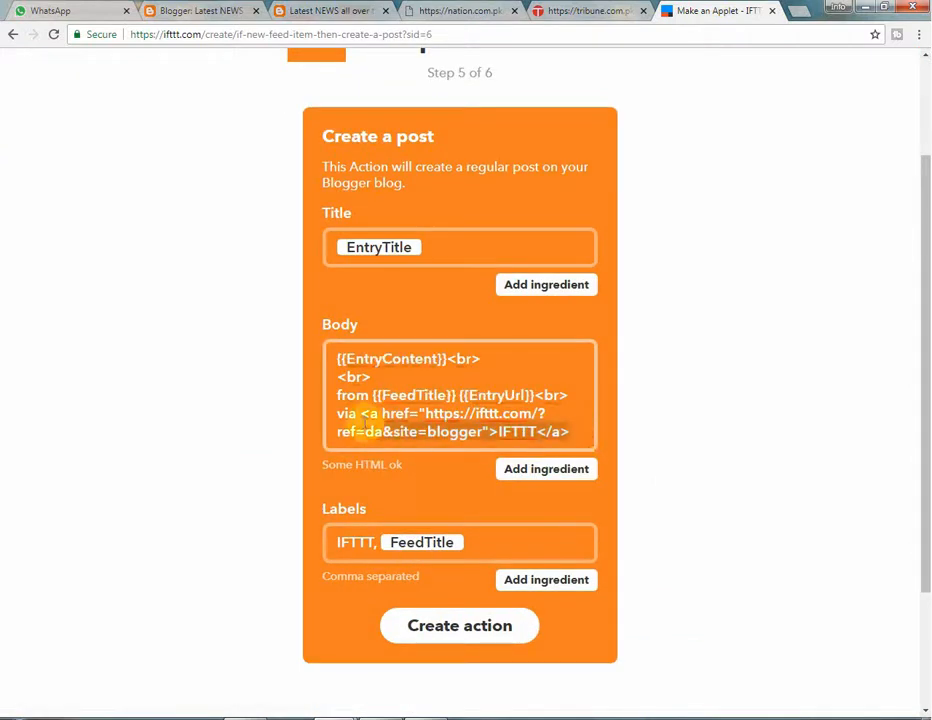
{"action": "key", "text": "BackSpace"}
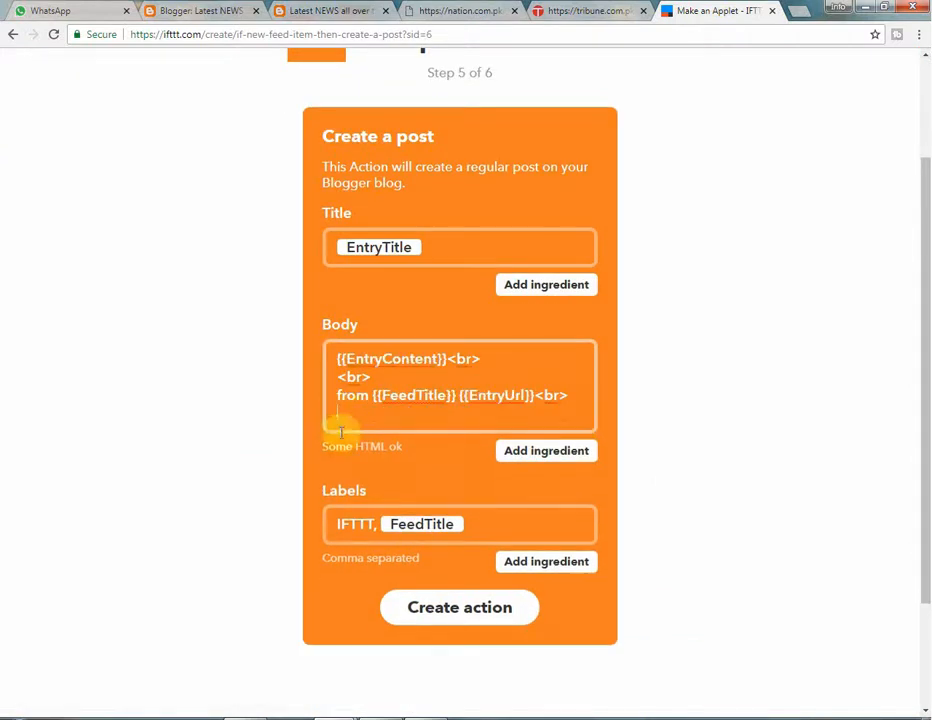
{"action": "left_click", "coordinate": [378, 529]}
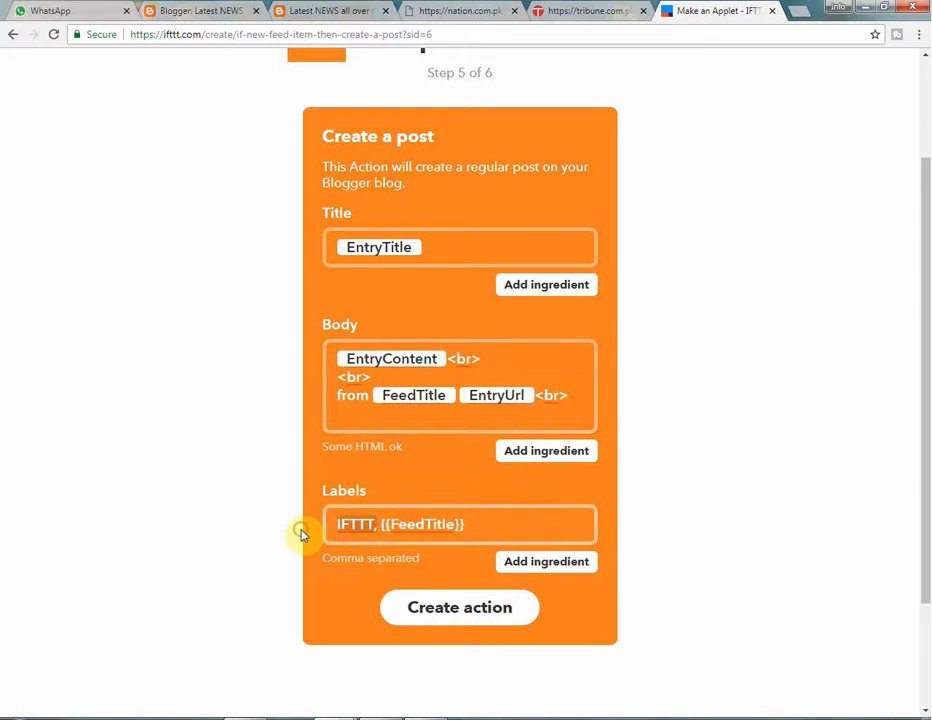
{"action": "key", "text": "BackSpace"}
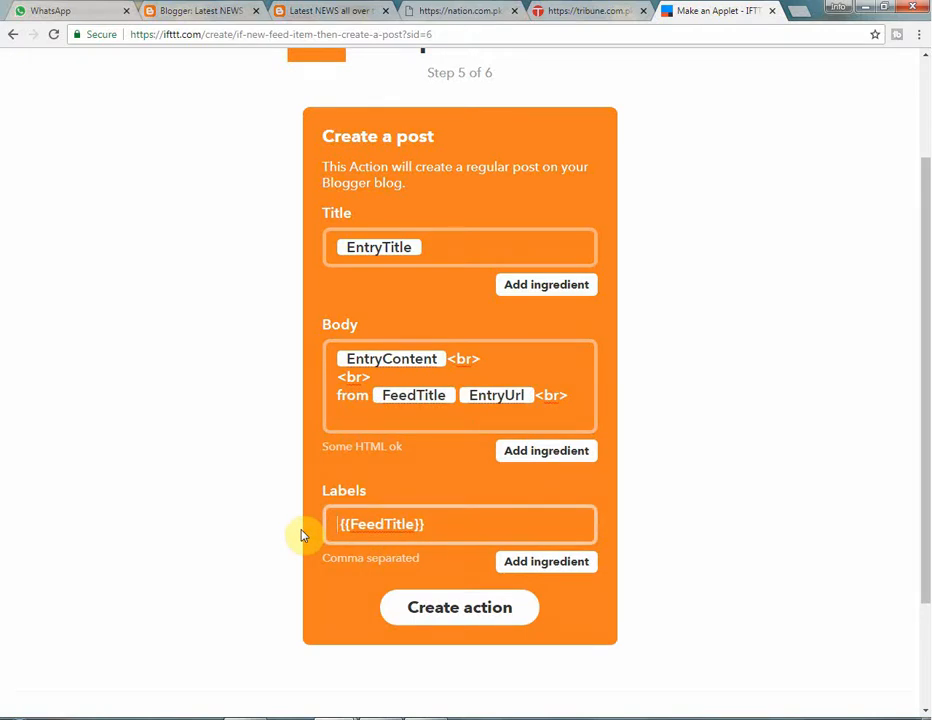
Create the Blogger post action and finish the Tribune applet.
{"action": "left_click", "coordinate": [451, 617]}
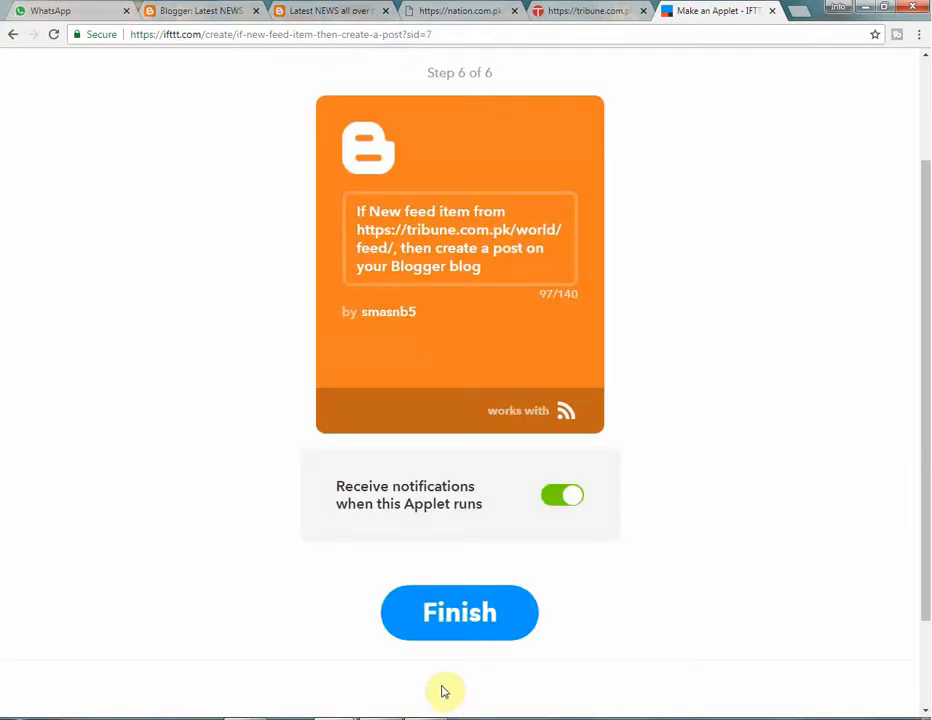
{"action": "left_click", "coordinate": [447, 619]}
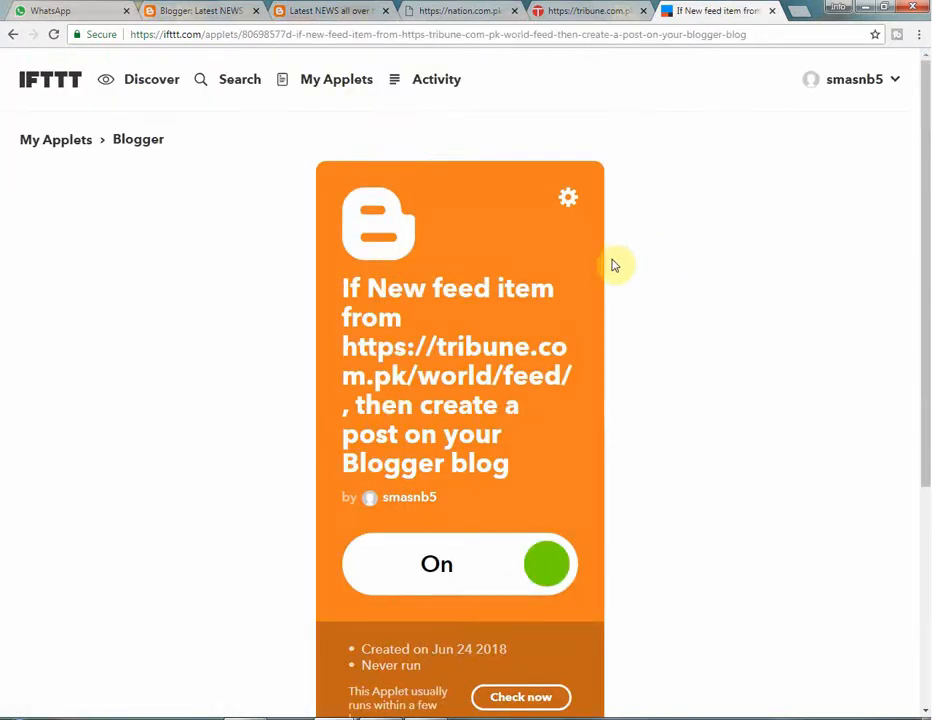
Close the Express Tribune feed page.
{"action": "left_click", "coordinate": [590, 11]}
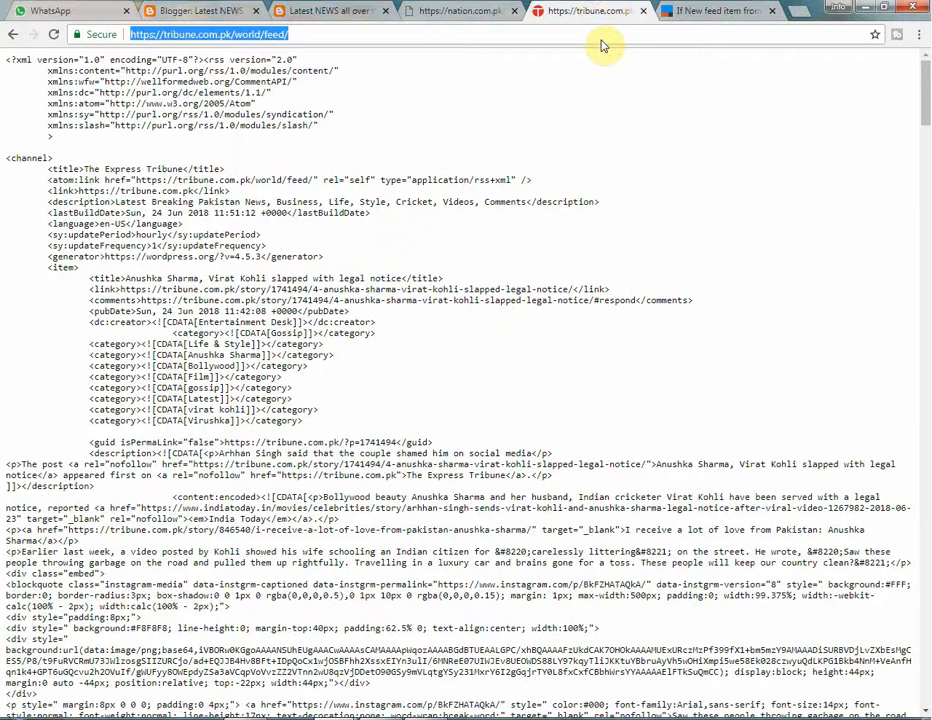
{"action": "left_click", "coordinate": [200, 34]}
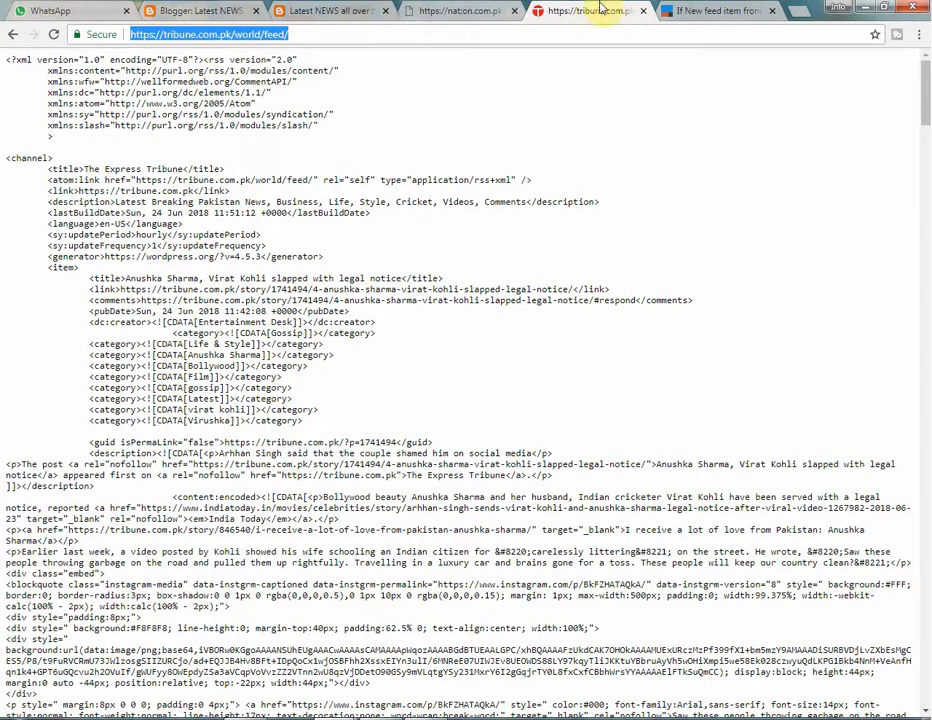
{"action": "left_click", "coordinate": [643, 12]}
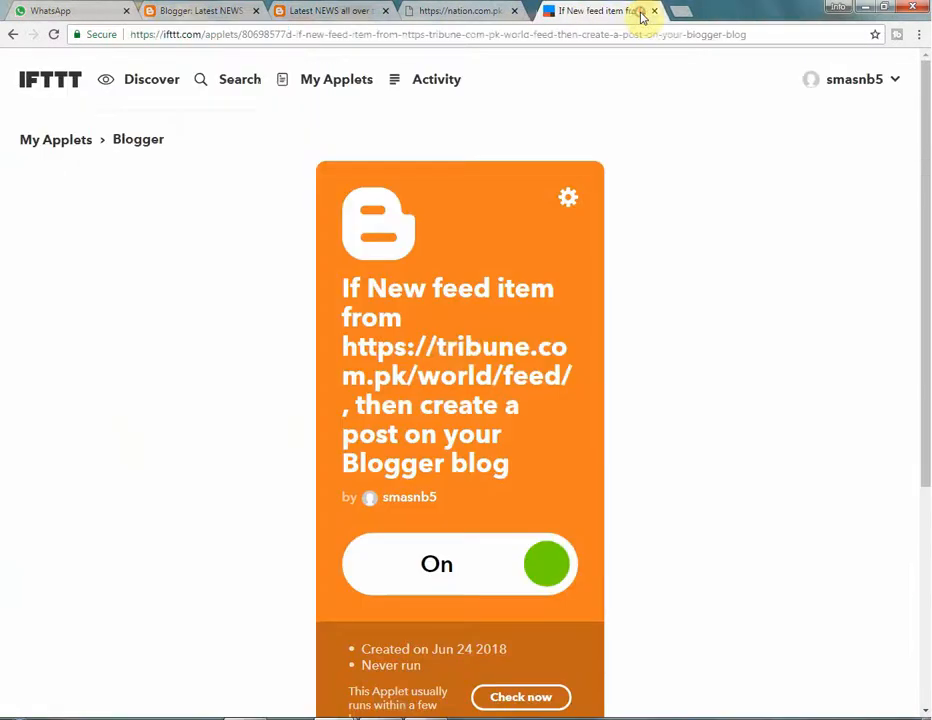
Look over the finished Tribune applet's details and open the list of own applets.
{"action": "scroll", "coordinate": [566, 318], "scroll_direction": "down", "scroll_amount": 3}
{"action": "scroll", "coordinate": [566, 318], "scroll_direction": "up", "scroll_amount": 3}
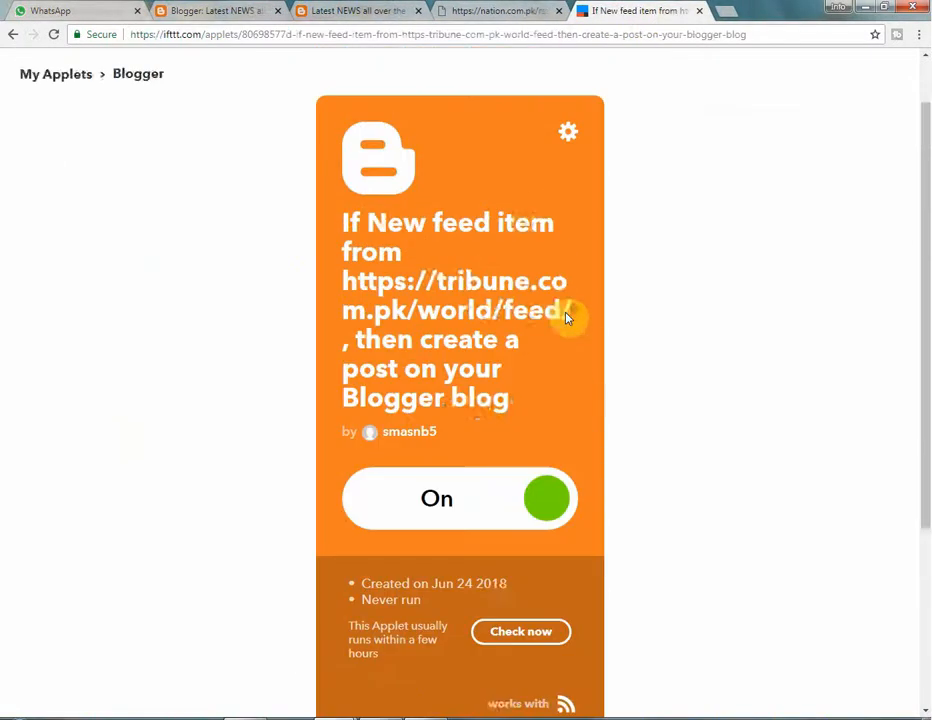
{"action": "scroll", "coordinate": [512, 337], "scroll_direction": "down", "scroll_amount": 2}
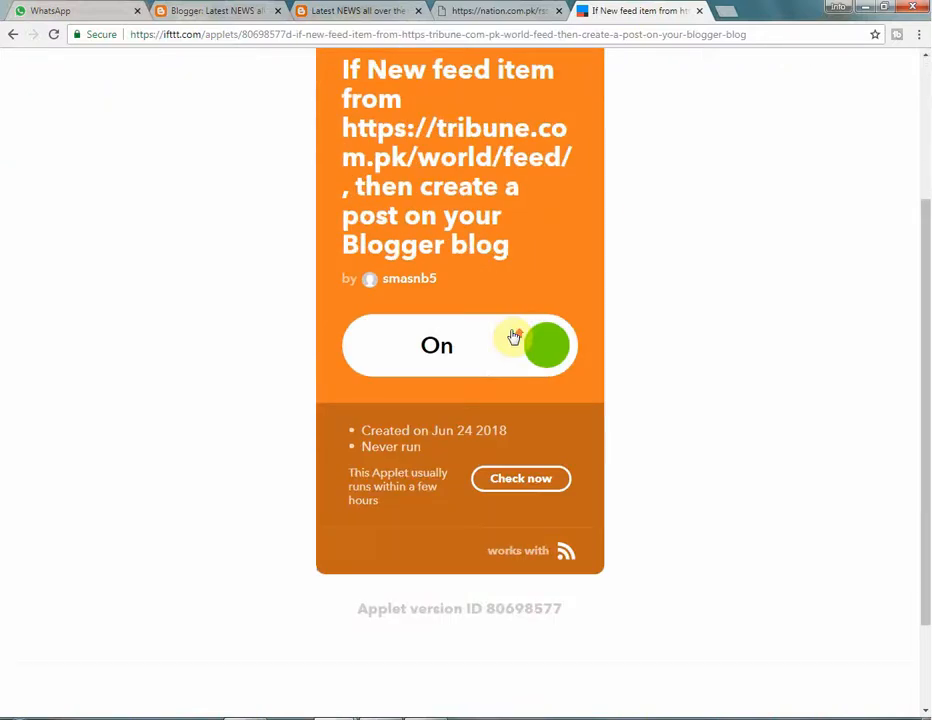
{"action": "scroll", "coordinate": [514, 337], "scroll_direction": "up", "scroll_amount": 2}
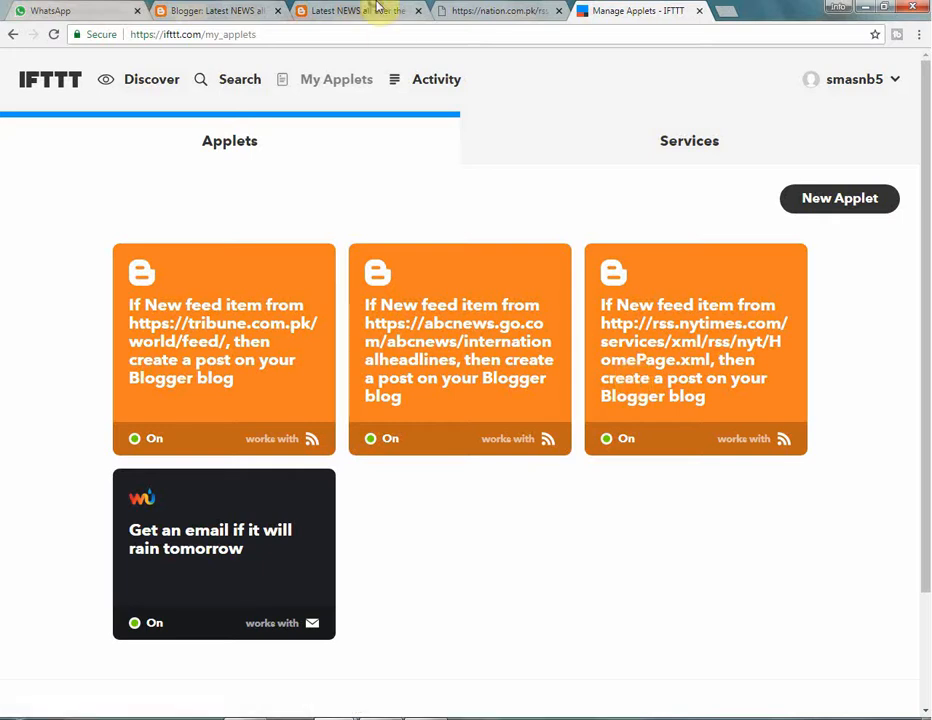
Reload the "Latest NEWS all over the World" blog and check it for new posts.
{"action": "left_click", "coordinate": [345, 11]}
{"action": "left_click", "coordinate": [56, 35]}
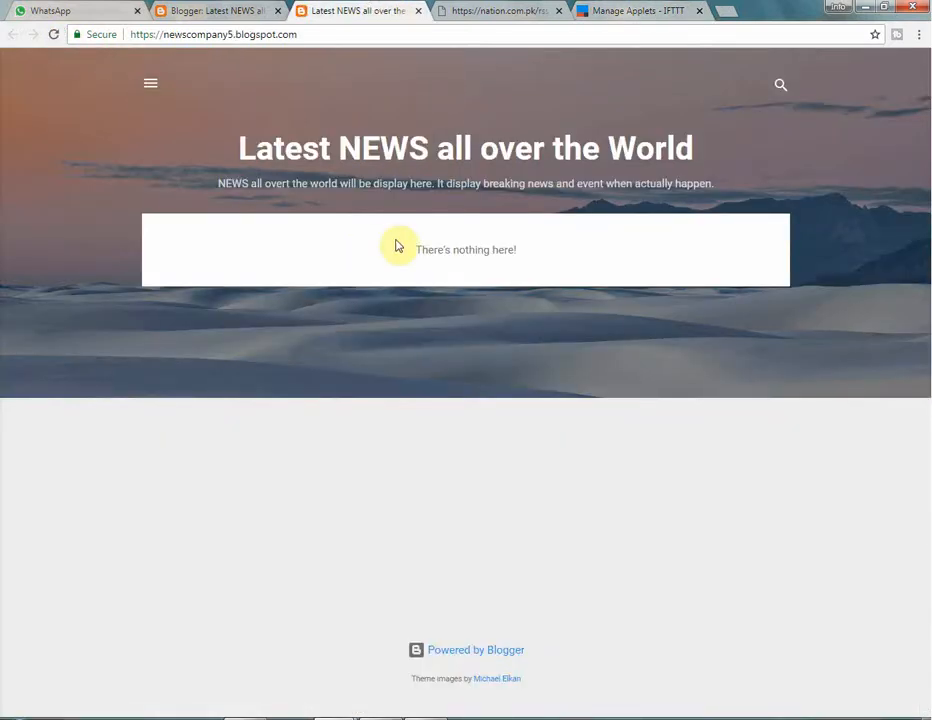
{"action": "left_click", "coordinate": [210, 11]}
{"action": "left_click", "coordinate": [365, 11]}
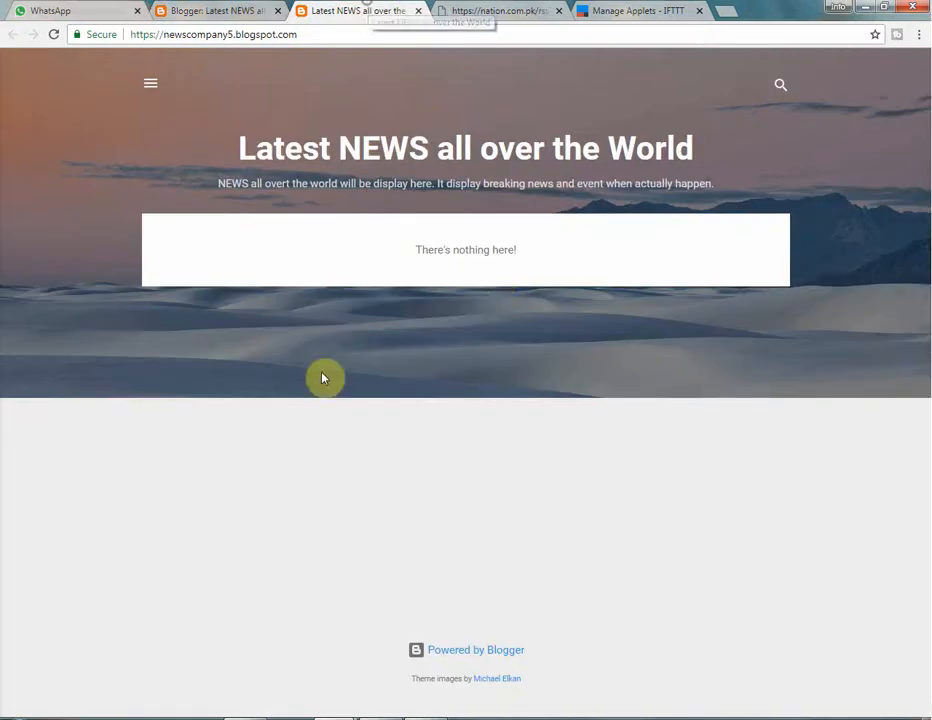
Return to IFTTT, start another new applet and open its trigger service selection.
{"action": "left_click", "coordinate": [612, 11]}
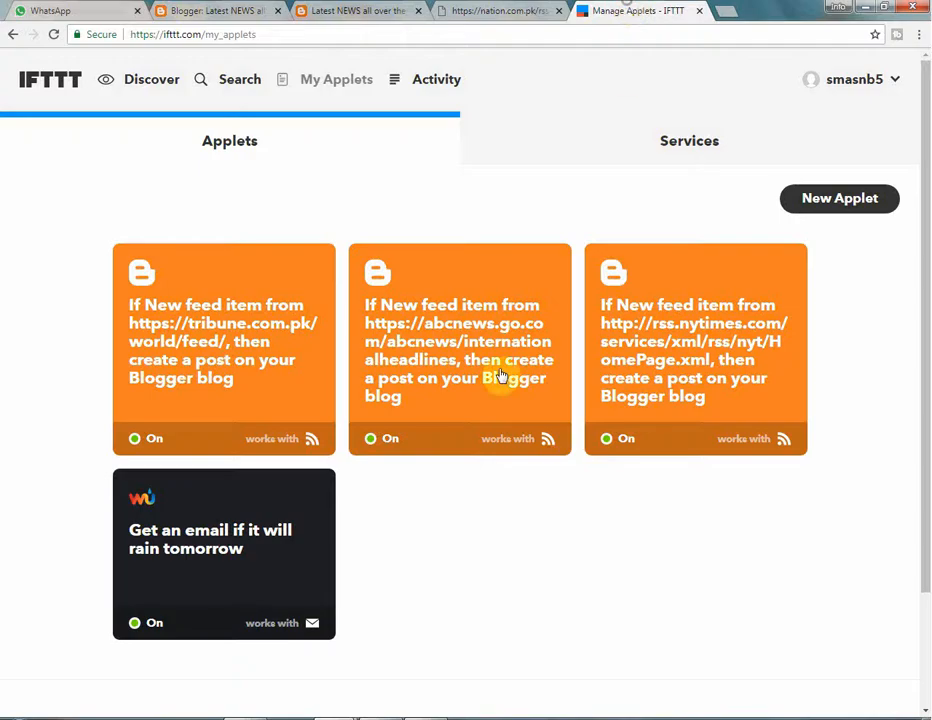
{"action": "left_click", "coordinate": [818, 206]}
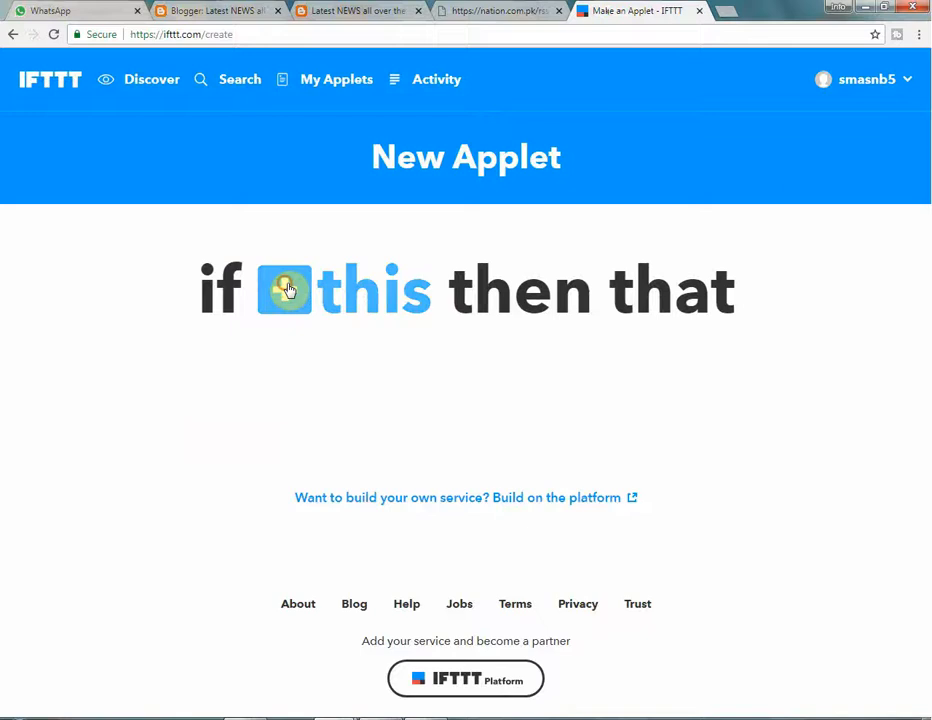
{"action": "left_click", "coordinate": [287, 290]}
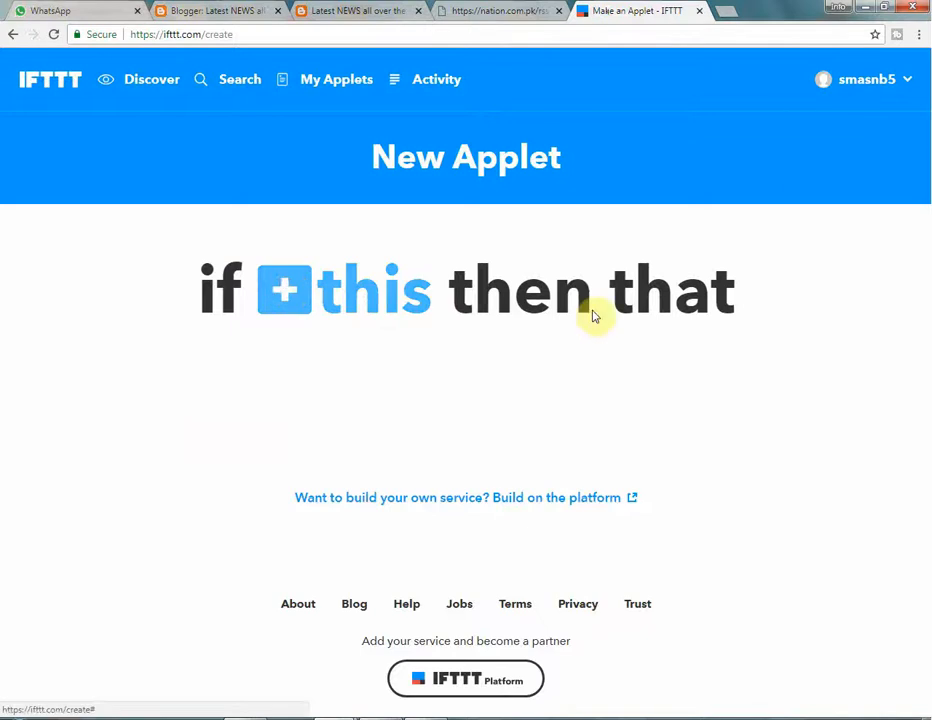
{"action": "left_click", "coordinate": [514, 11]}
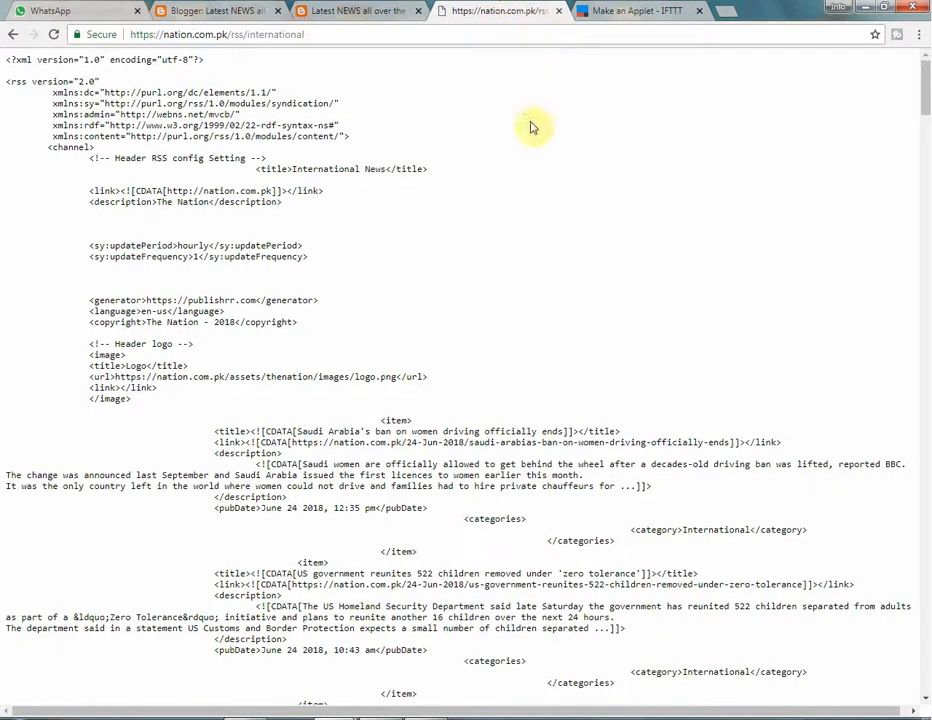
{"action": "left_click", "coordinate": [254, 38]}
{"action": "right_click", "coordinate": [254, 38]}
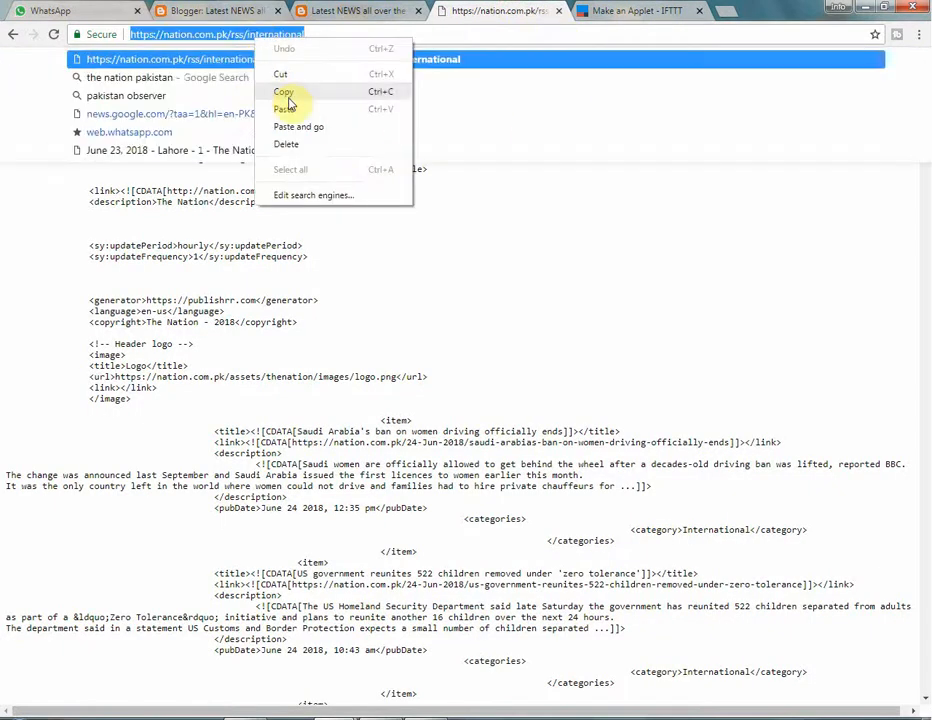
{"action": "left_click", "coordinate": [291, 94]}
{"action": "left_click", "coordinate": [630, 11]}
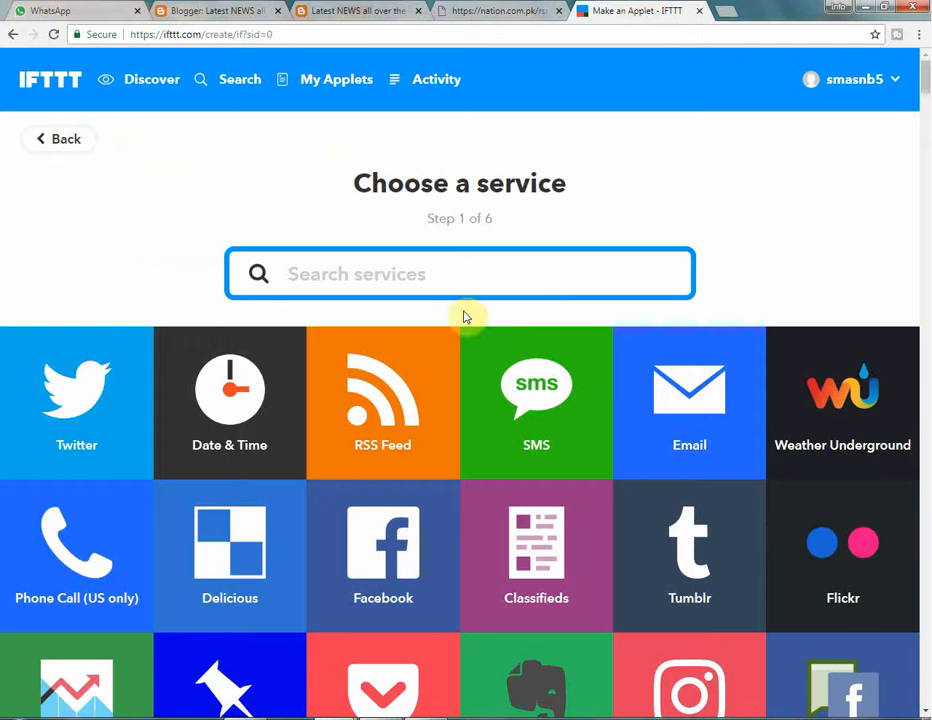
{"action": "left_click", "coordinate": [409, 443]}
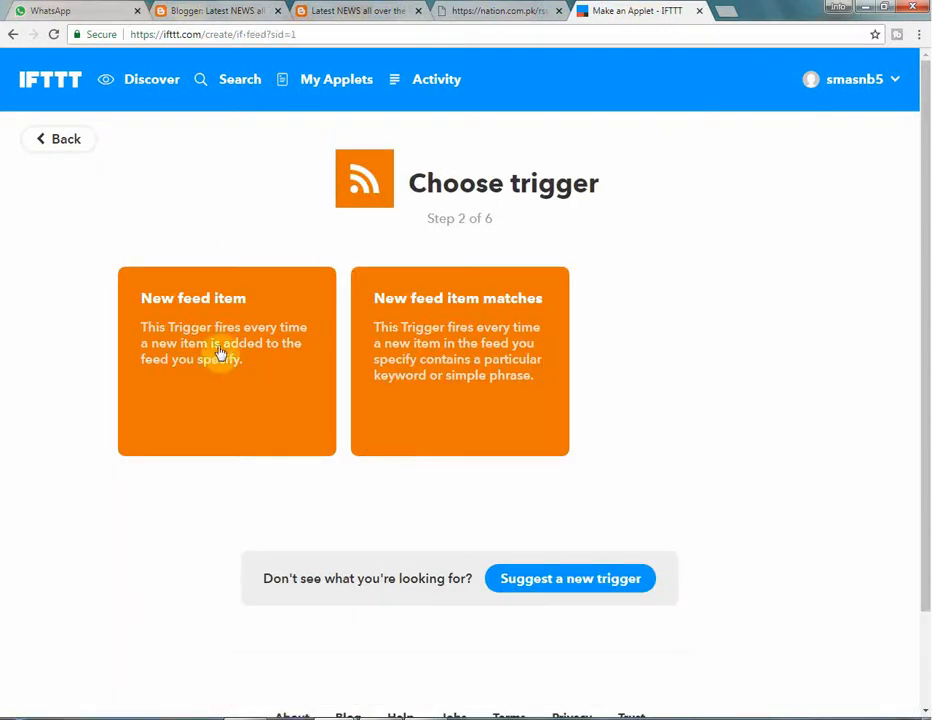
{"action": "left_click", "coordinate": [218, 352]}
{"action": "right_click", "coordinate": [414, 393]}
{"action": "left_click", "coordinate": [488, 482]}
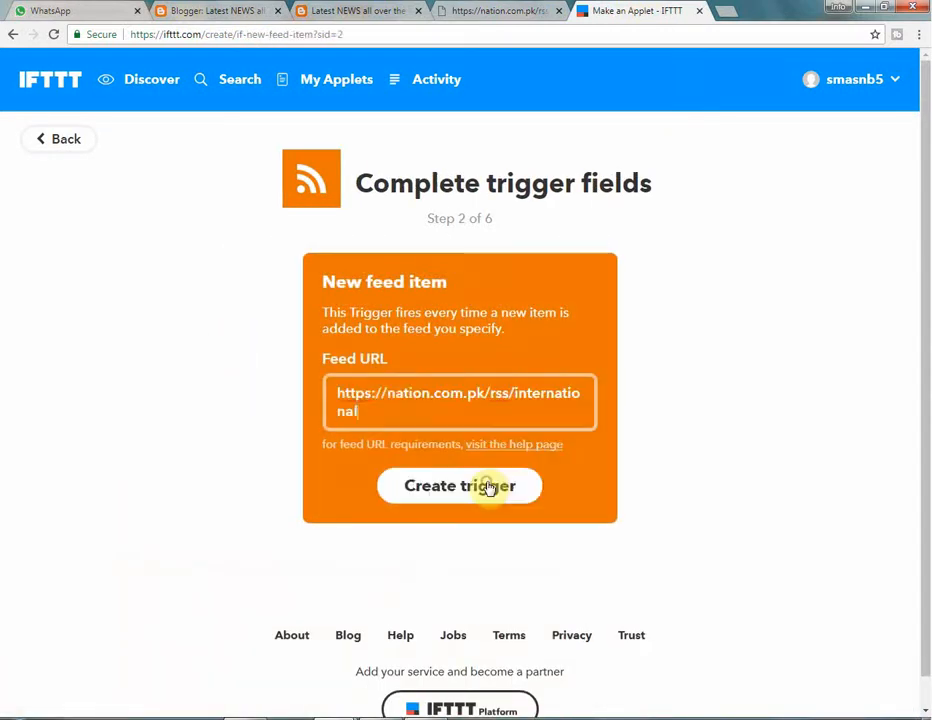
{"action": "left_click", "coordinate": [473, 490]}
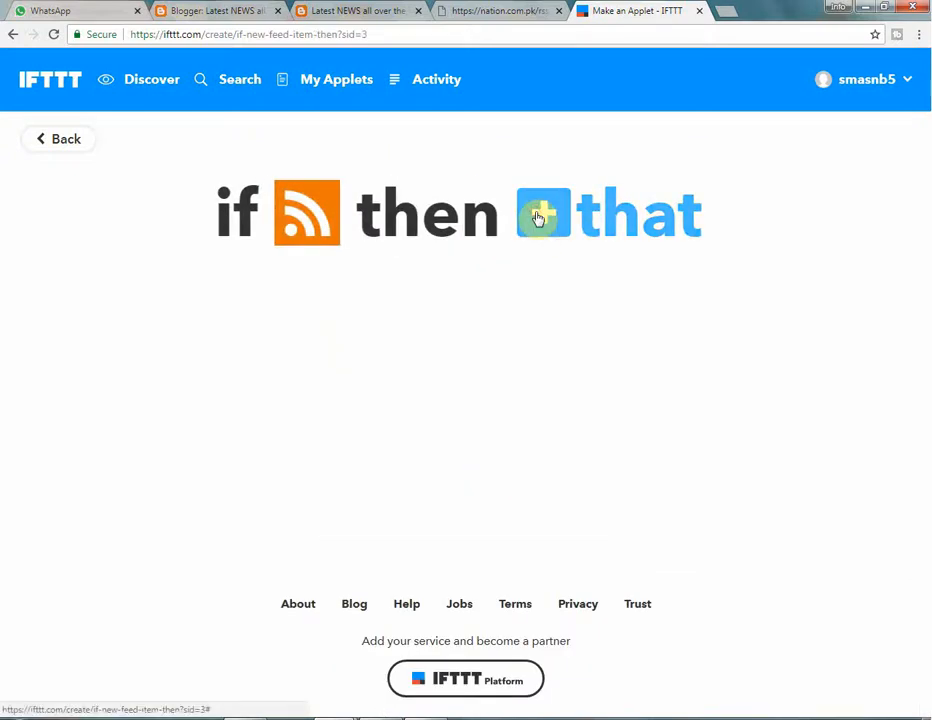
Search for "blo" among the action services, choose Blogger and select Create a post for the Nation applet.
{"action": "left_click", "coordinate": [538, 218]}
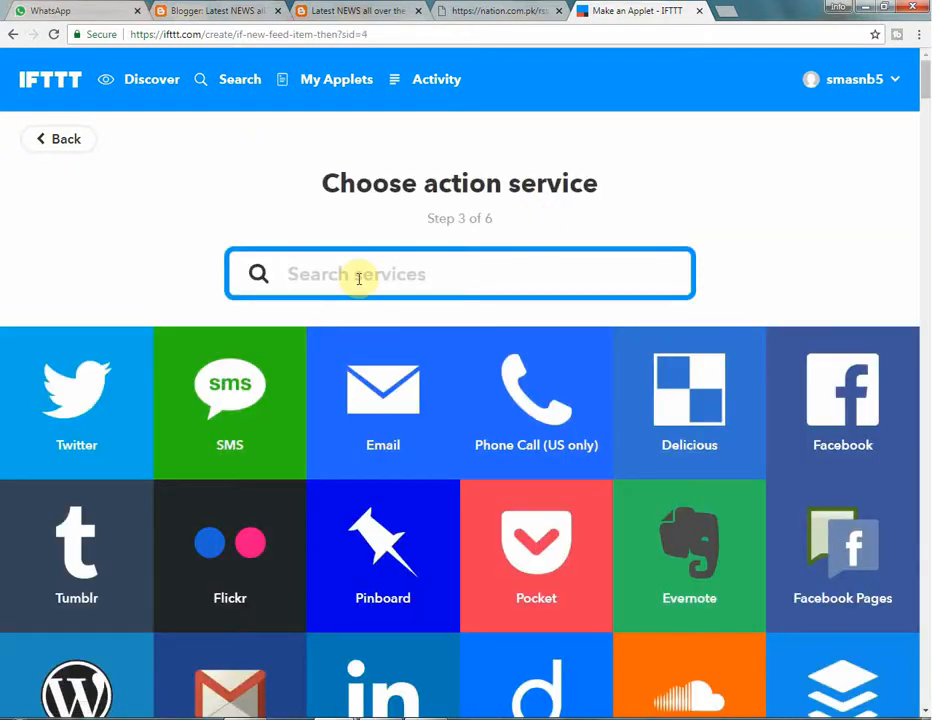
{"action": "type", "text": "blo"}
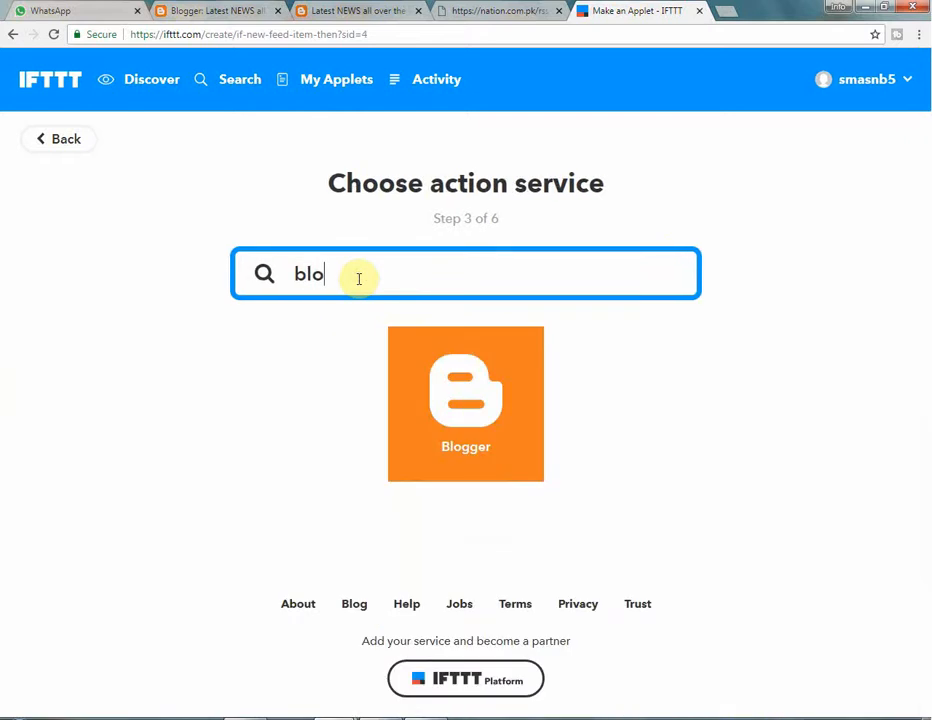
{"action": "left_click", "coordinate": [489, 452]}
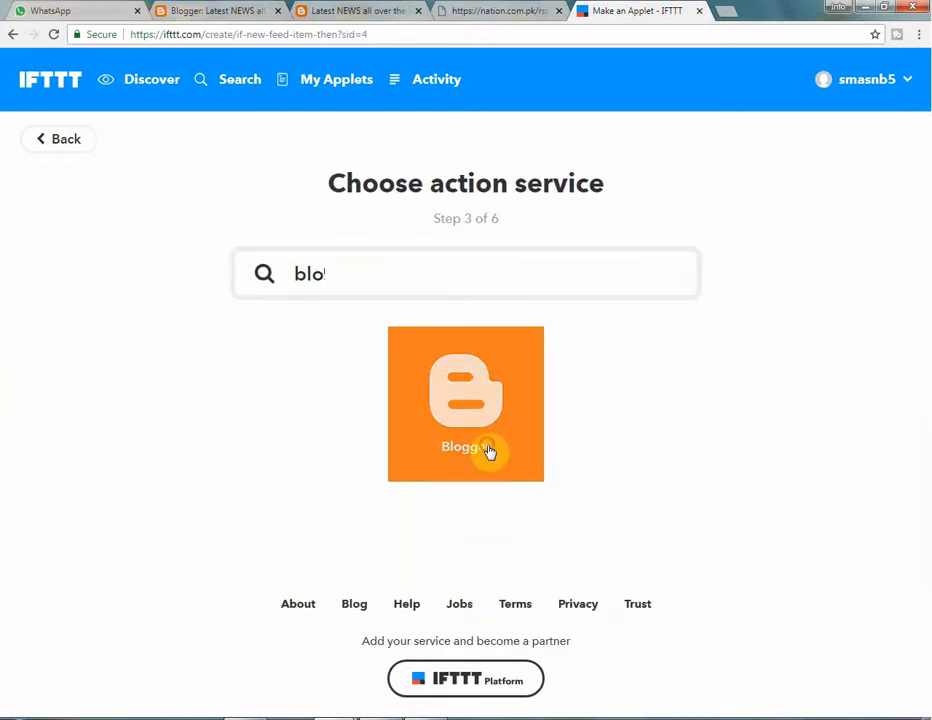
{"action": "left_click", "coordinate": [195, 300]}
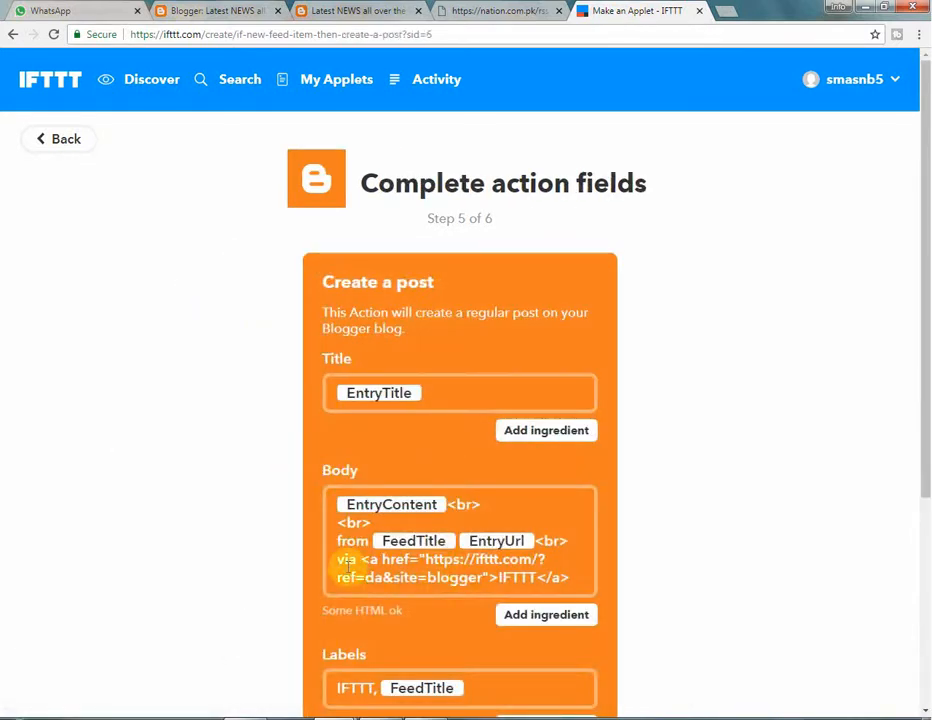
Remove the "via IFTTT" link from the Nation post's body and IFTTT from its labels, keeping FeedTitle.
{"action": "left_click_drag", "start_coordinate": [342, 561], "coordinate": [577, 581]}
{"action": "key", "text": "BackSpace"}
{"action": "scroll", "coordinate": [560, 575], "scroll_direction": "down", "scroll_amount": 3}
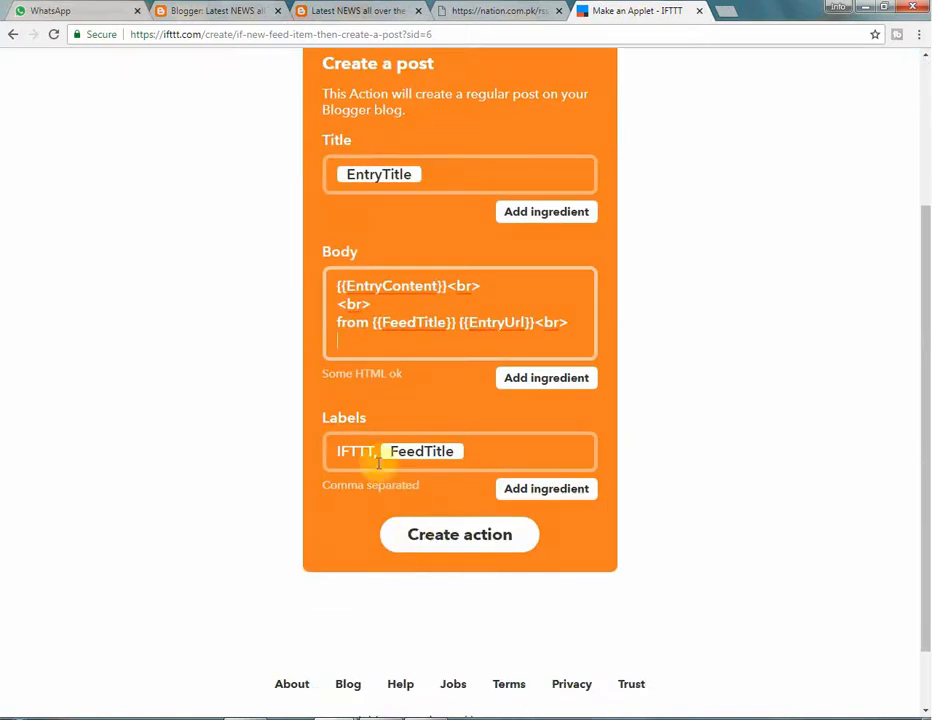
{"action": "left_click", "coordinate": [381, 451]}
{"action": "key", "text": "BackSpace"}
{"action": "key", "text": "BackSpace"}
{"action": "key", "text": "BackSpace"}
{"action": "key", "text": "BackSpace"}
{"action": "key", "text": "BackSpace"}
{"action": "key", "text": "BackSpace"}
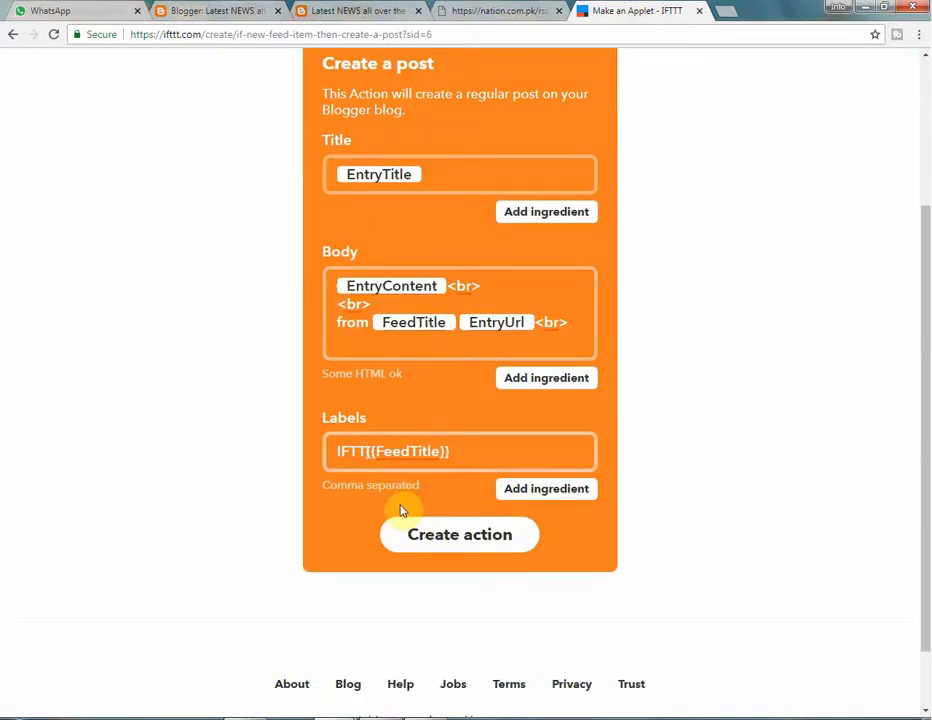
{"action": "key", "text": "BackSpace"}
Create the Blogger post action and finish the Nation applet.
{"action": "left_click", "coordinate": [463, 546]}
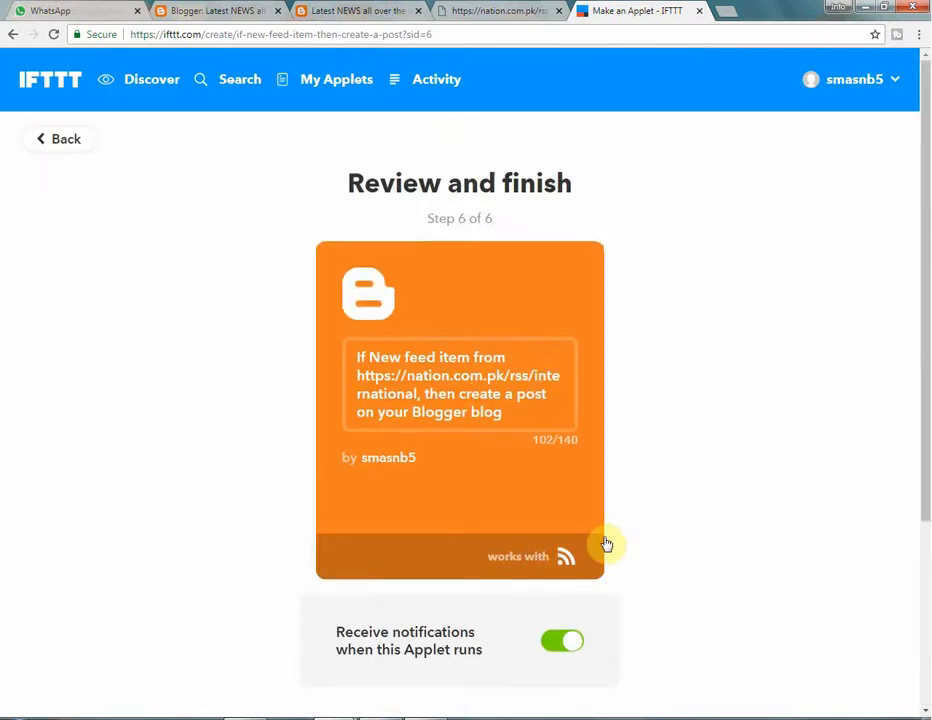
{"action": "scroll", "coordinate": [605, 545], "scroll_direction": "down", "scroll_amount": 3}
{"action": "left_click", "coordinate": [472, 512]}
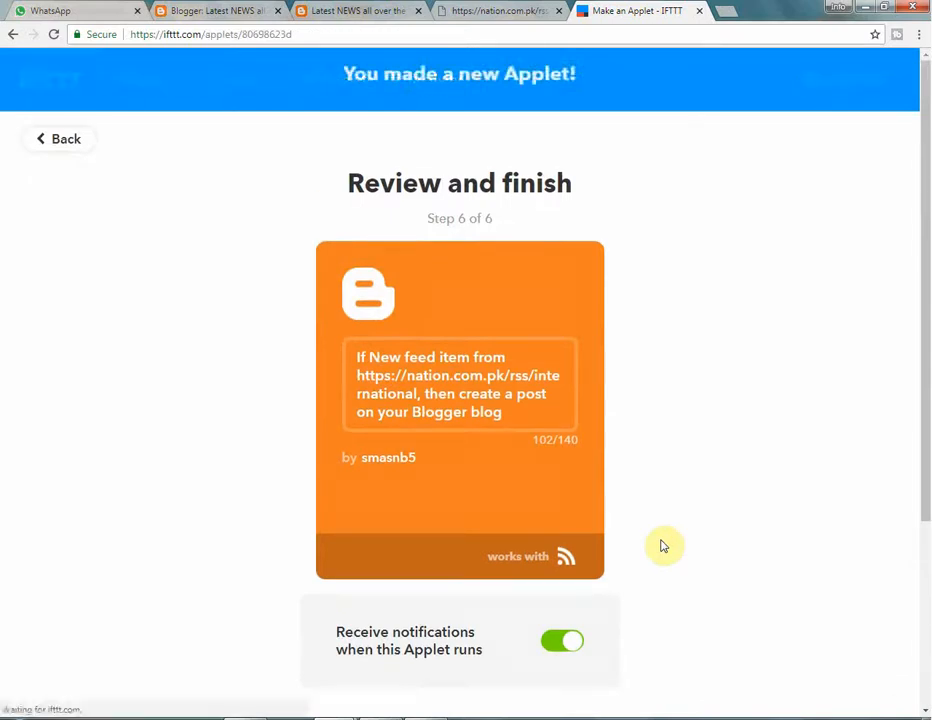
Look over the finished Nation applet's details and open the list of own applets.
{"action": "scroll", "coordinate": [533, 460], "scroll_direction": "down", "scroll_amount": 3}
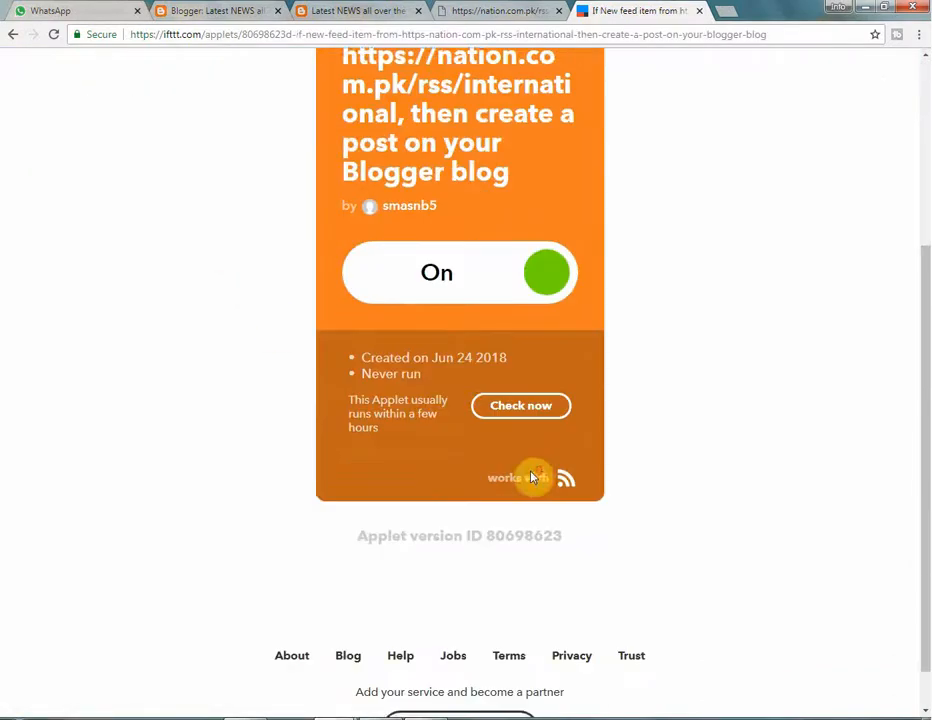
{"action": "scroll", "coordinate": [533, 475], "scroll_direction": "up", "scroll_amount": 3}
{"action": "left_click", "coordinate": [356, 86]}
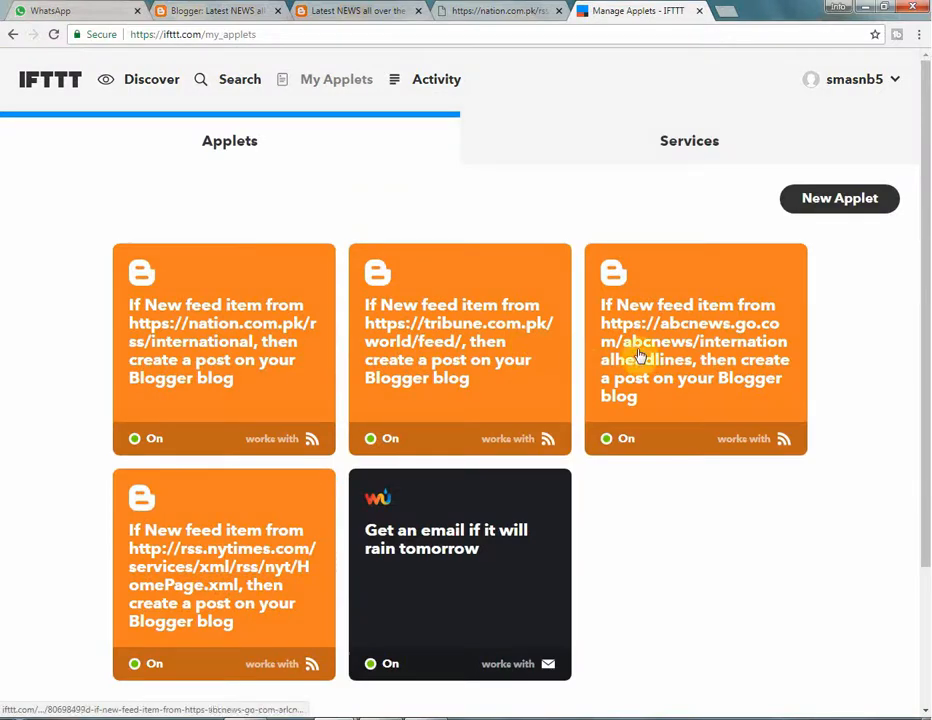
Close the Nation RSS feed page, reload the public blog to check for new posts, and return to the applet list.
{"action": "left_click", "coordinate": [483, 10]}
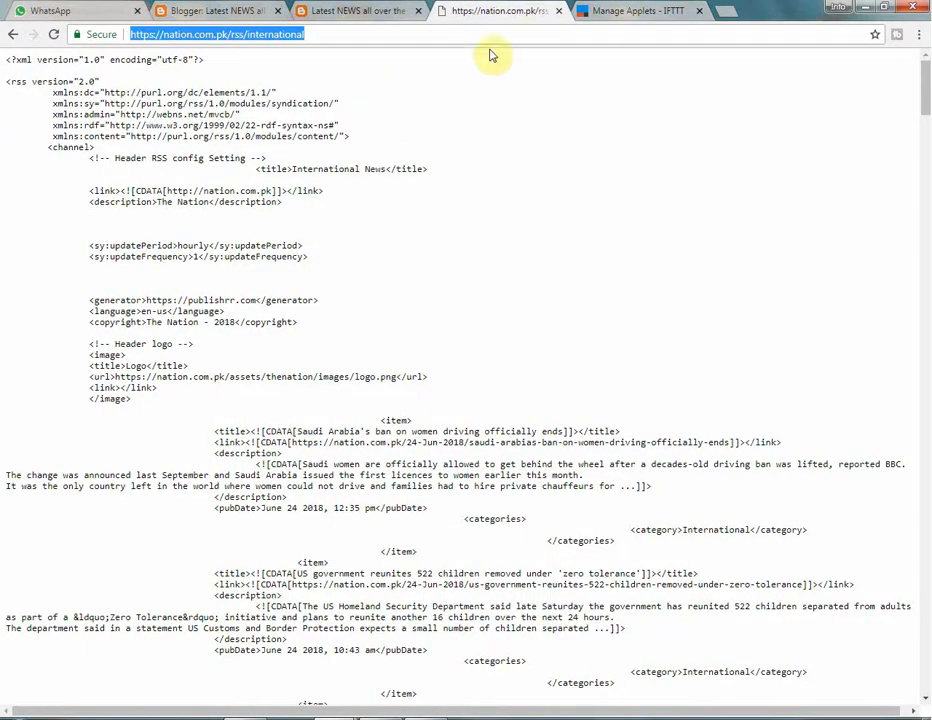
{"action": "left_click", "coordinate": [559, 11]}
{"action": "left_click", "coordinate": [350, 11]}
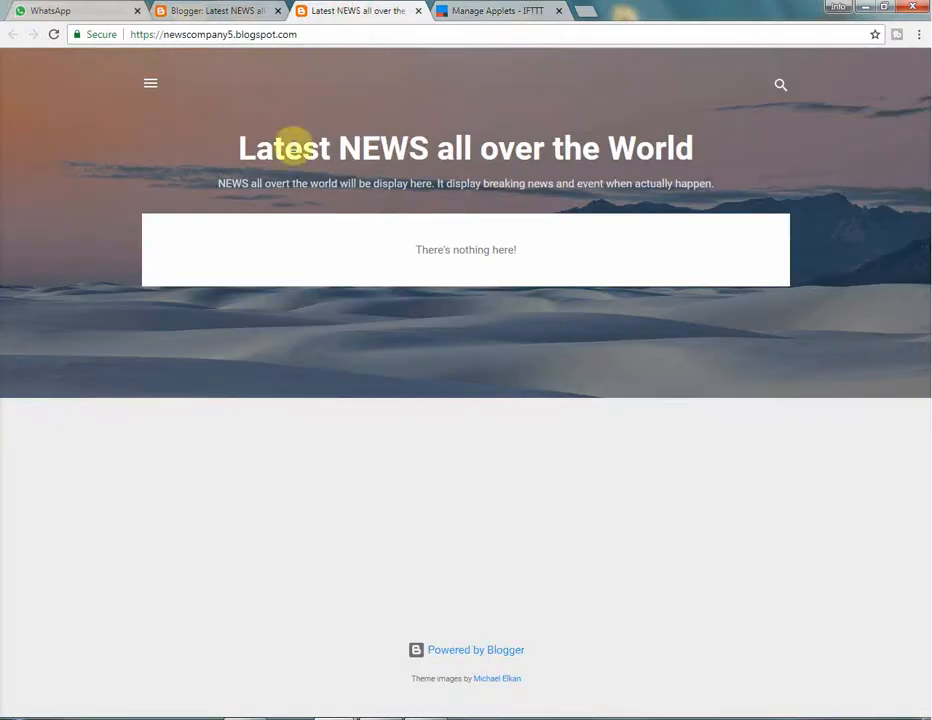
{"action": "left_click", "coordinate": [54, 34]}
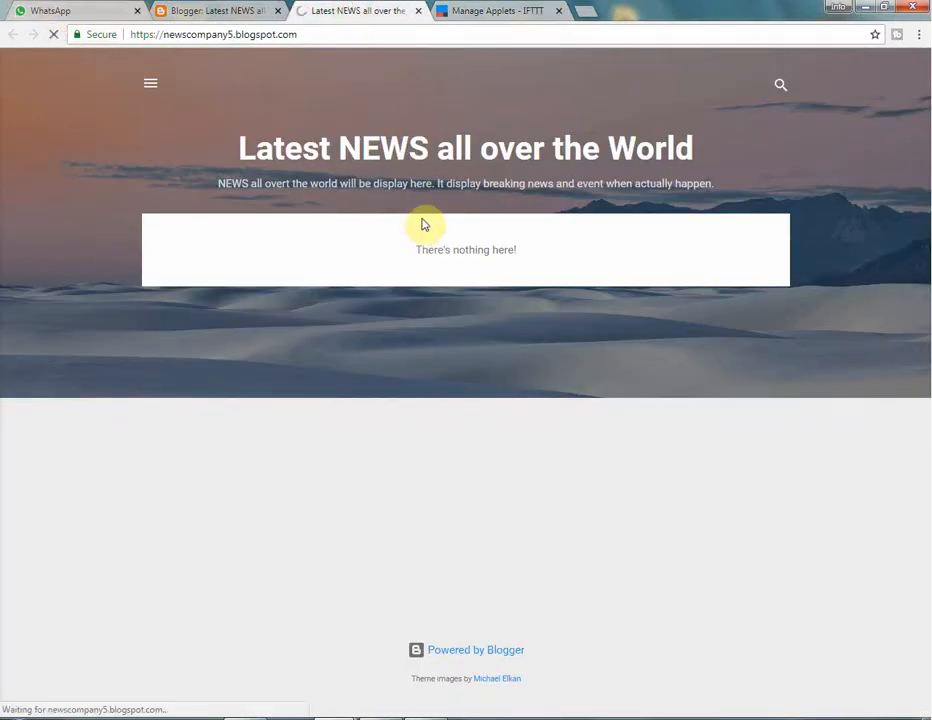
{"action": "left_click", "coordinate": [493, 9]}
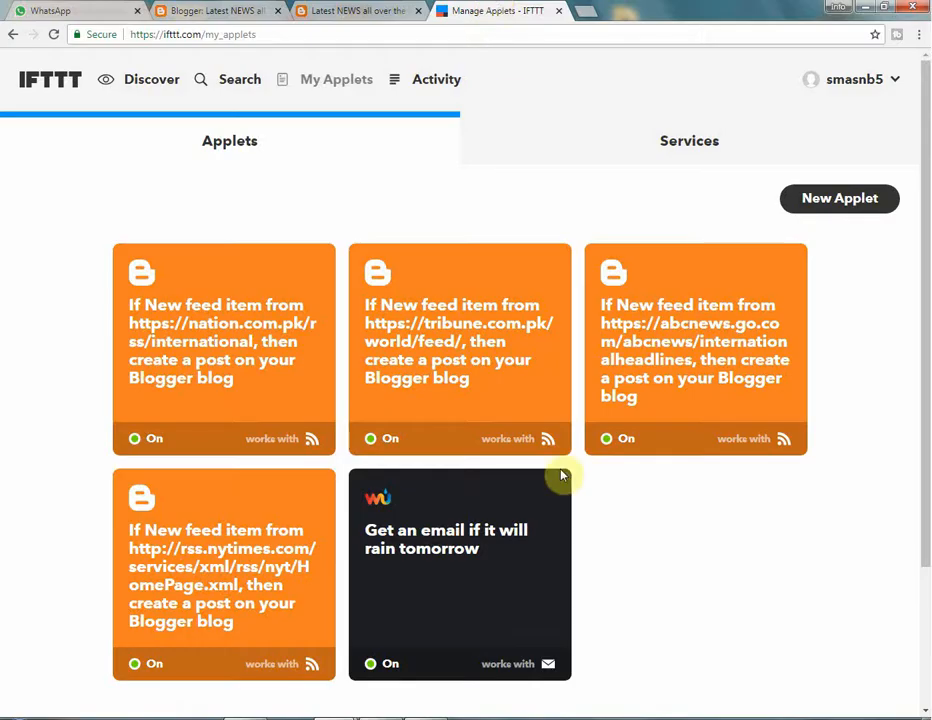
{"action": "left_click", "coordinate": [440, 718]}
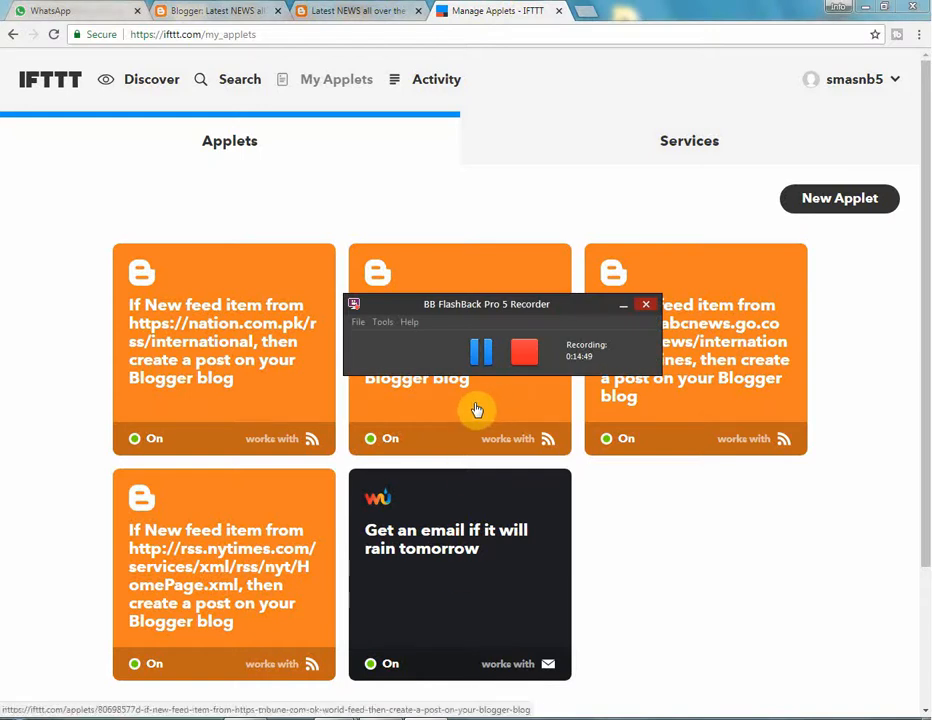
{"action": "left_click", "coordinate": [481, 352]}
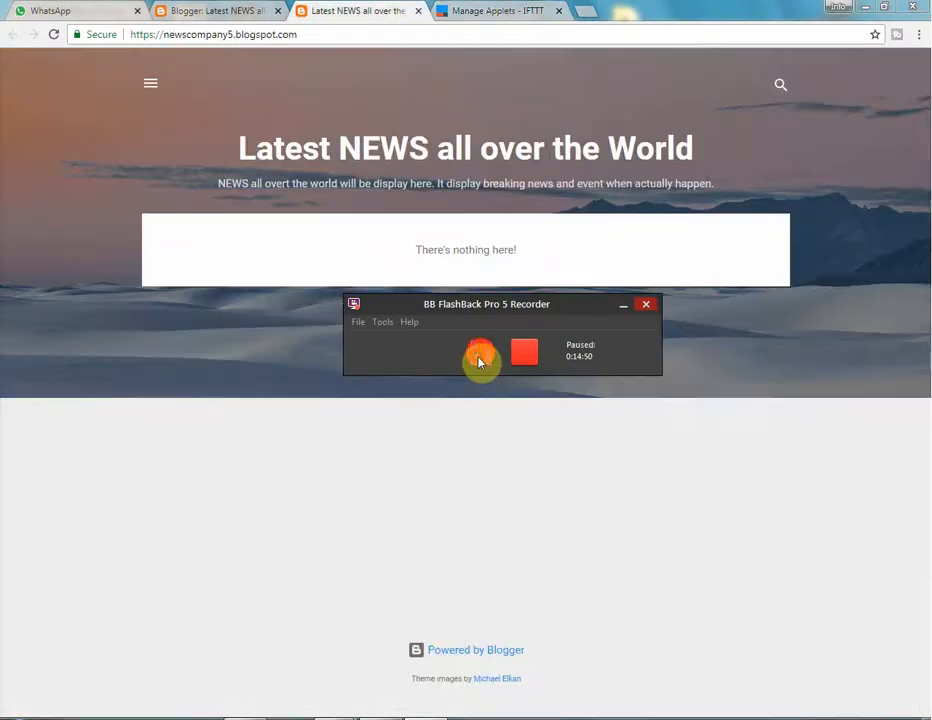
{"action": "left_click", "coordinate": [480, 355]}
Check the applet list and Blogger's post list, then reload the public blog and examine the newest post's title.
{"action": "left_click", "coordinate": [514, 17]}
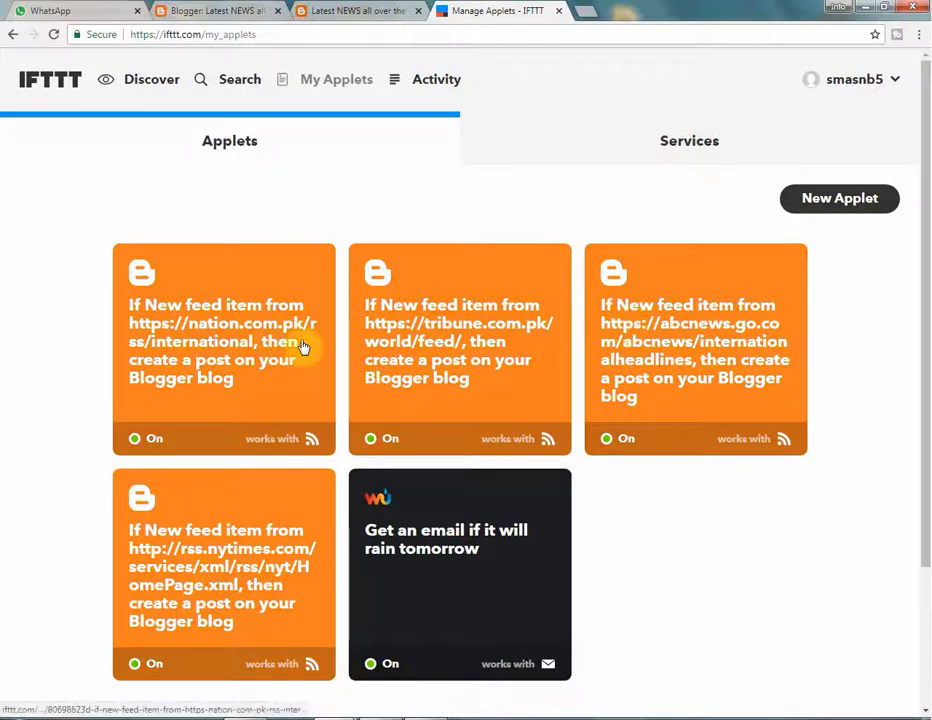
{"action": "left_click", "coordinate": [353, 10]}
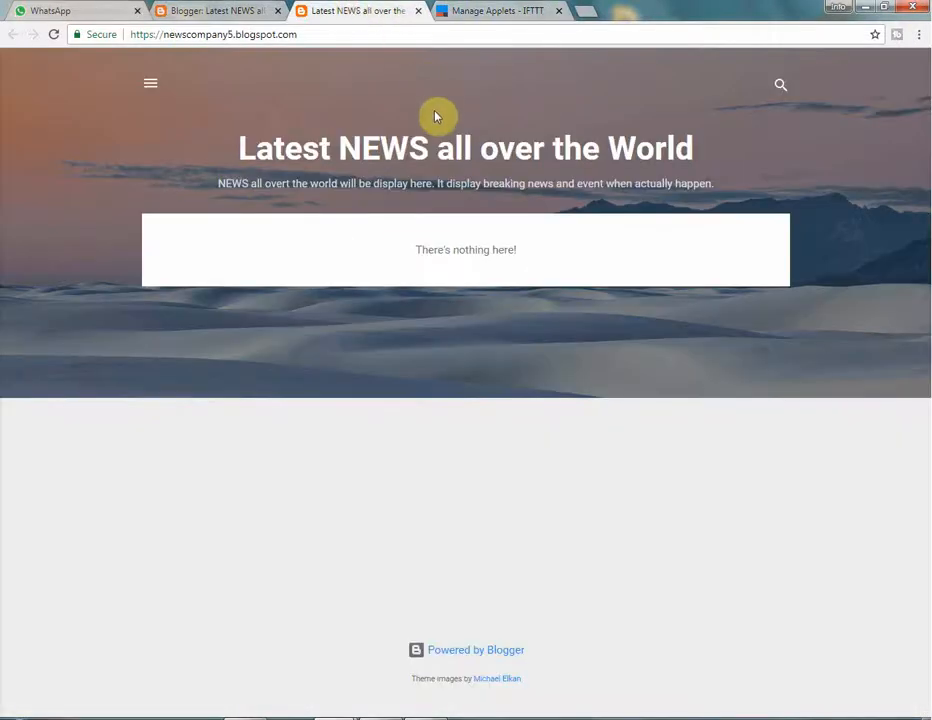
{"action": "left_click", "coordinate": [208, 12]}
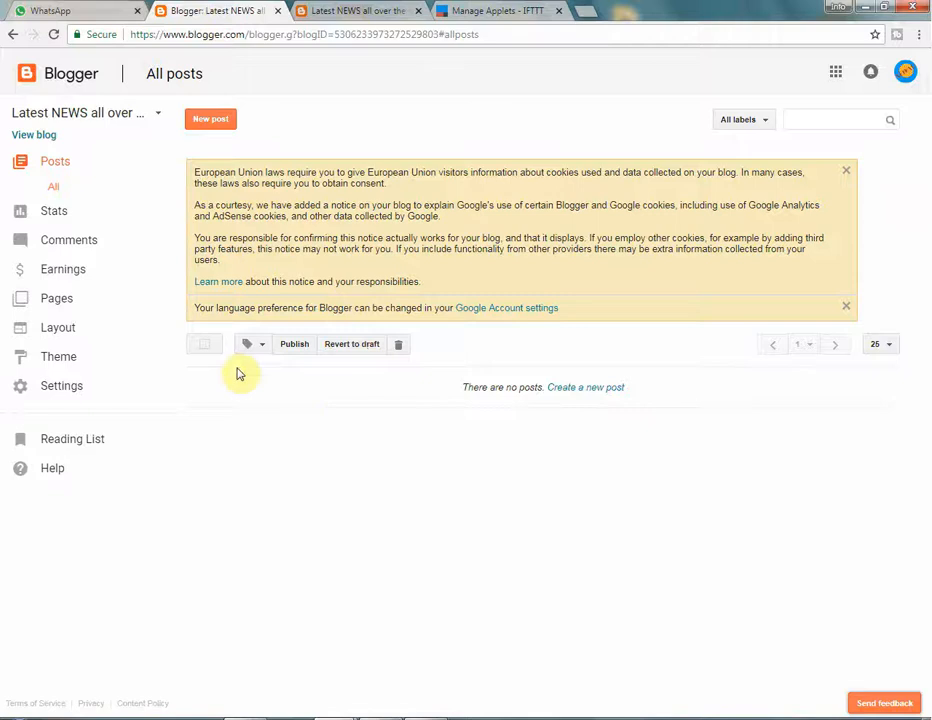
{"action": "left_click", "coordinate": [362, 11]}
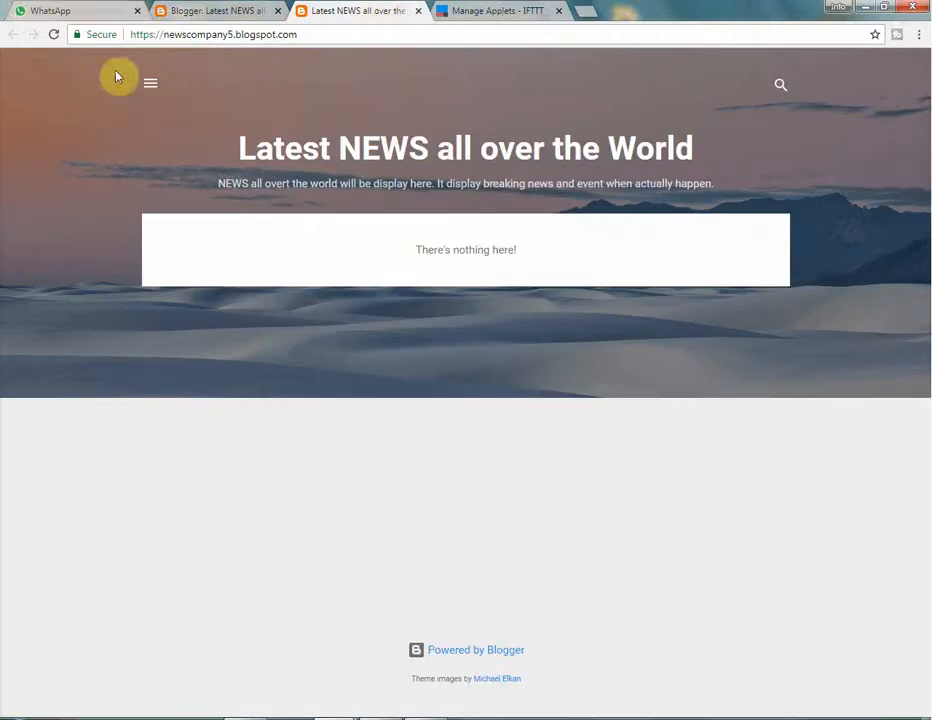
{"action": "left_click", "coordinate": [55, 36]}
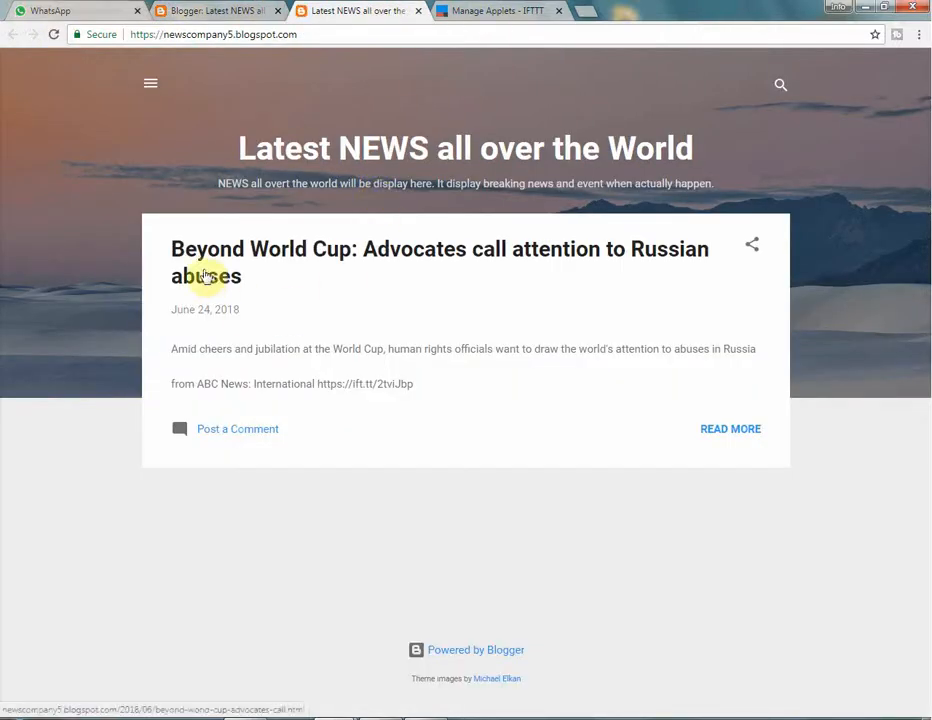
{"action": "left_click_drag", "start_coordinate": [172, 240], "coordinate": [643, 277]}
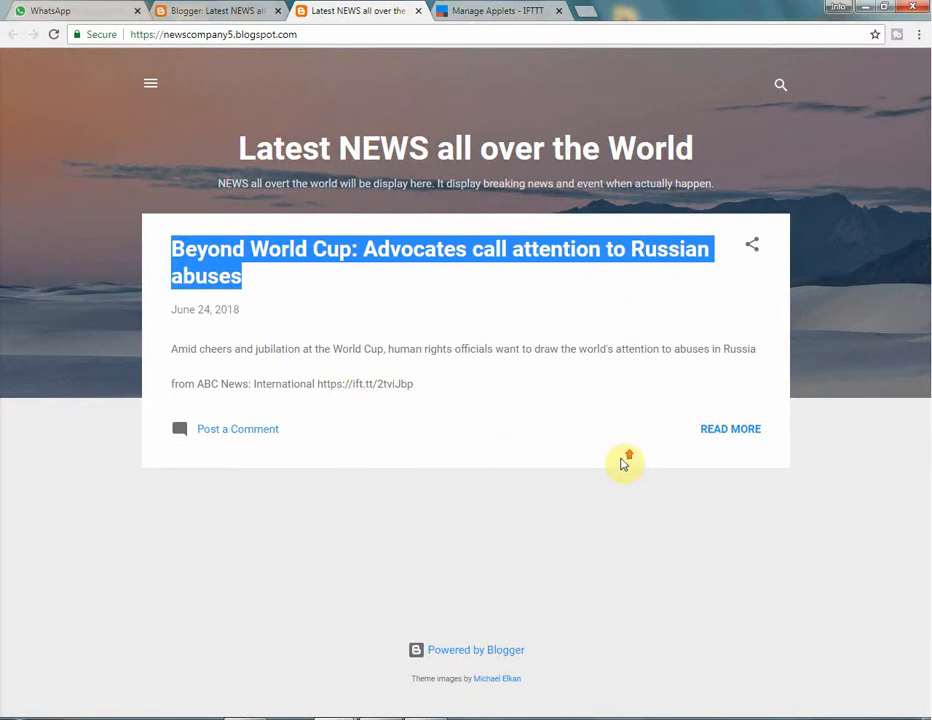
Reload Blogger's list of all posts and compare its entry with the post shown on the public blog.
{"action": "left_click", "coordinate": [216, 10]}
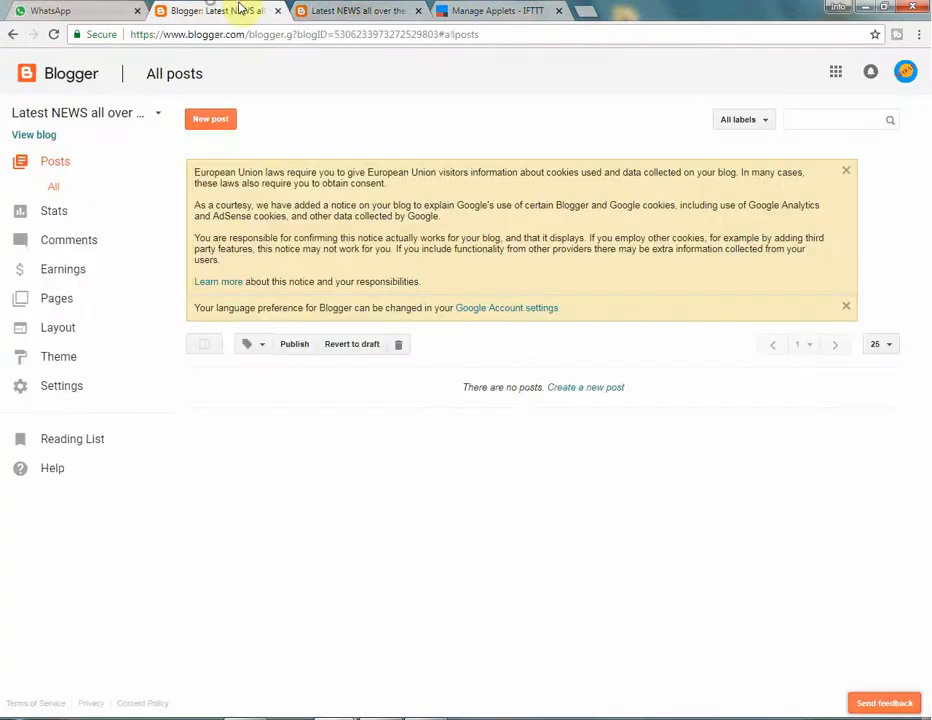
{"action": "left_click", "coordinate": [53, 34]}
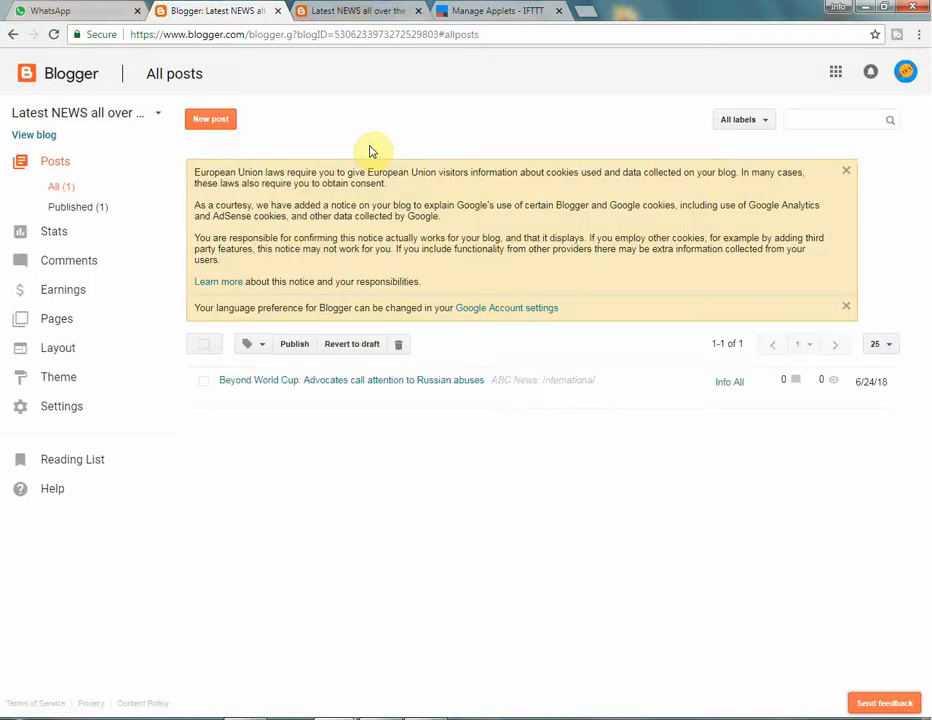
{"action": "mouse_move", "coordinate": [333, 399]}
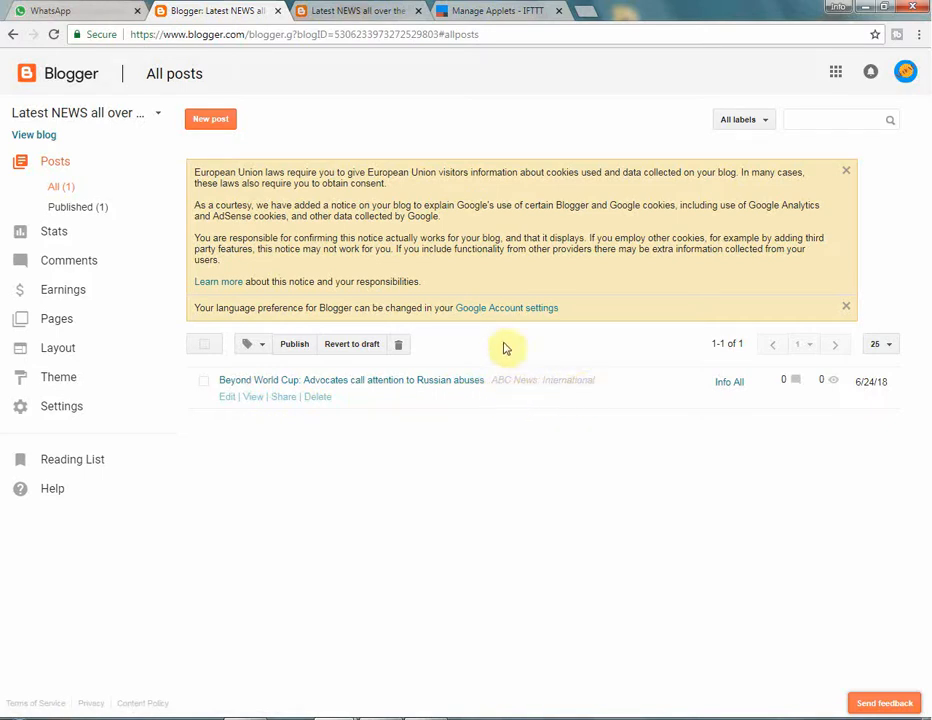
{"action": "left_click", "coordinate": [373, 7]}
{"action": "left_click", "coordinate": [520, 320]}
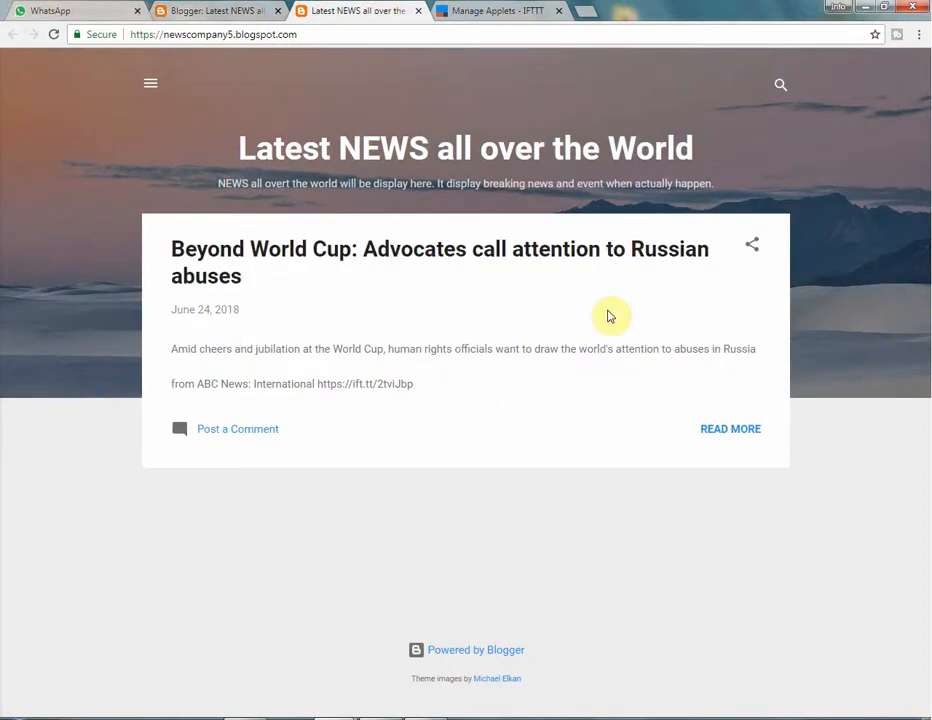
{"action": "left_click", "coordinate": [254, 8]}
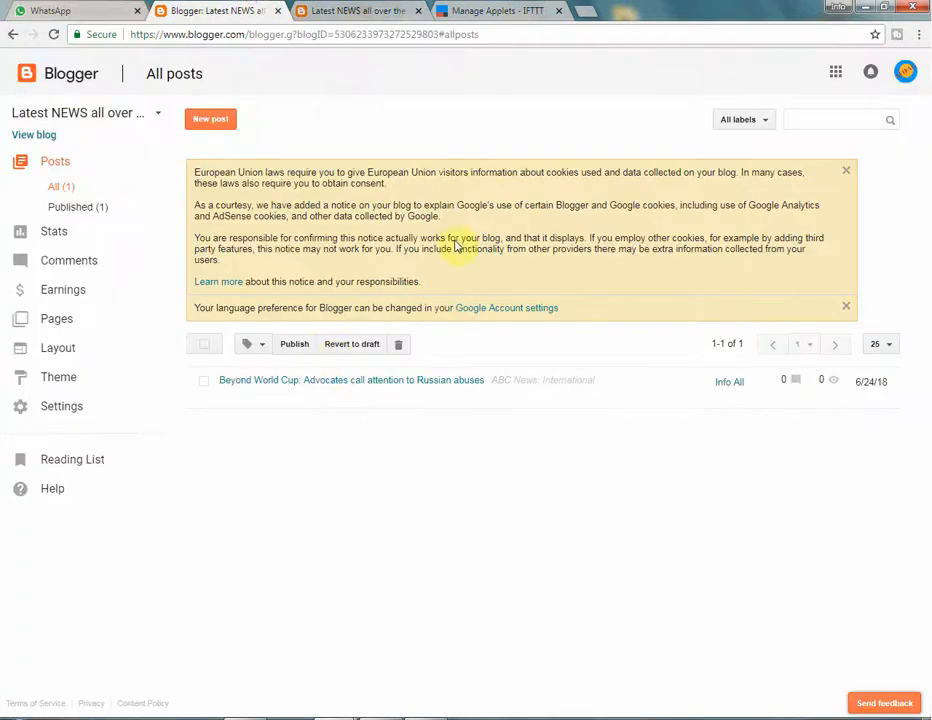
{"action": "left_click", "coordinate": [366, 8]}
{"action": "left_click", "coordinate": [208, 10]}
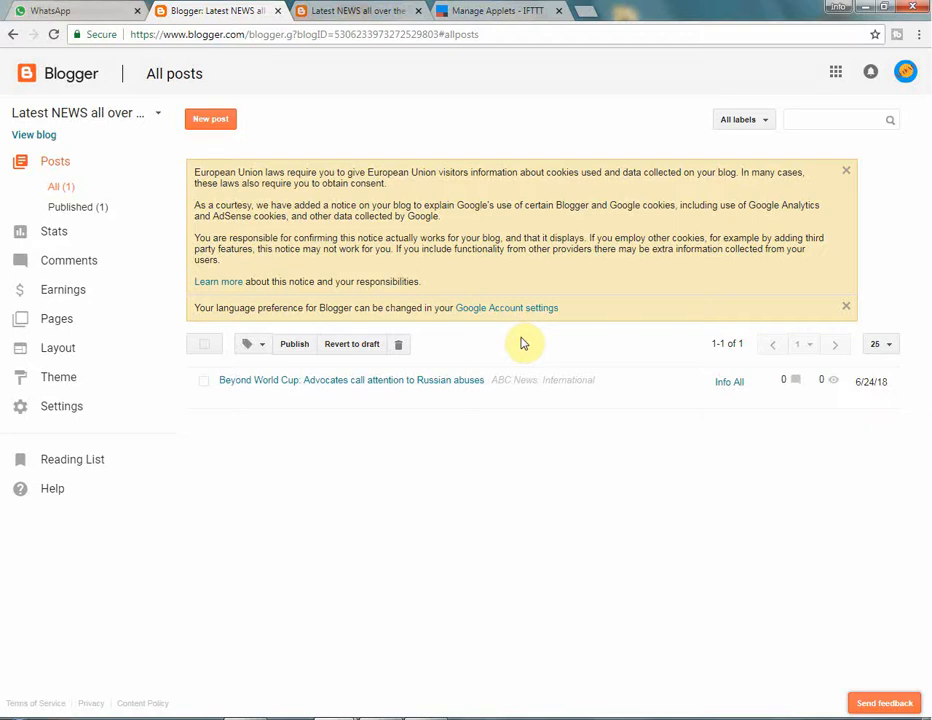
{"action": "left_click", "coordinate": [395, 7]}
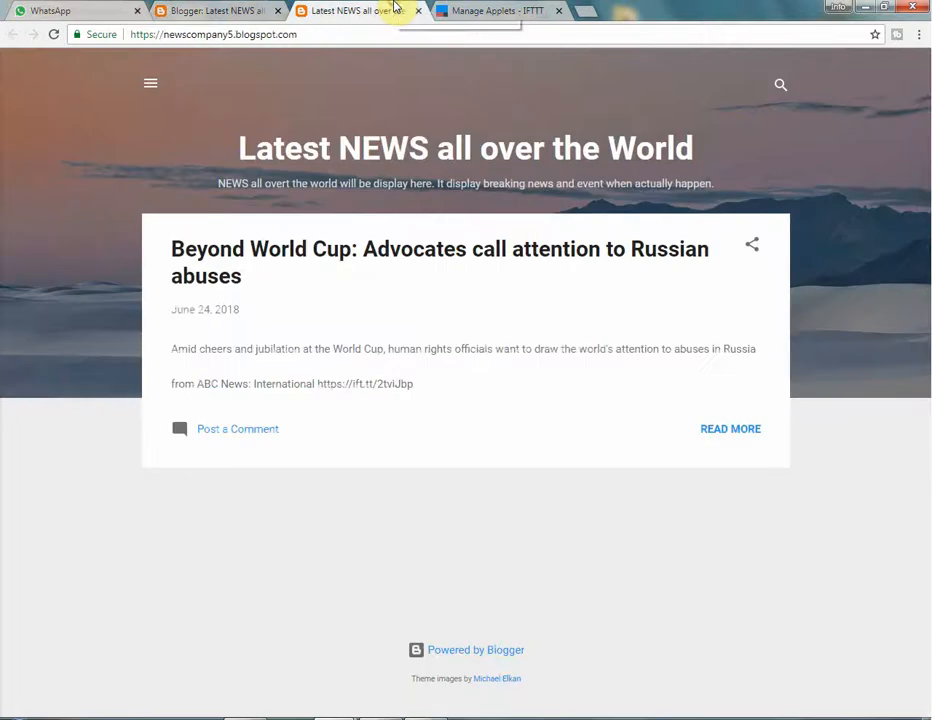
{"action": "left_click", "coordinate": [245, 9]}
{"action": "left_click", "coordinate": [328, 9]}
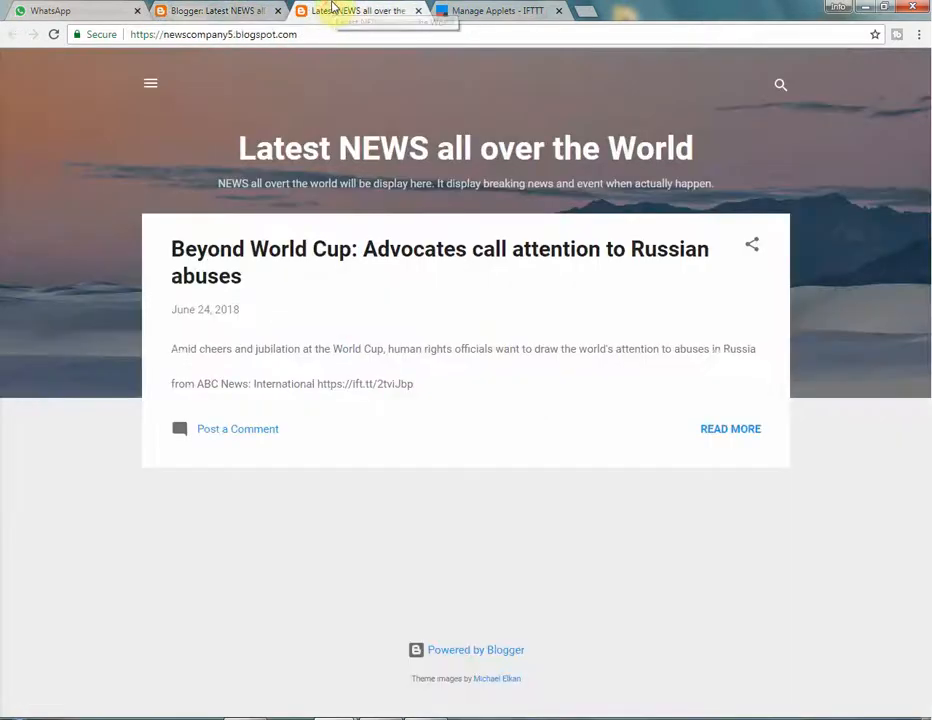
{"action": "left_click", "coordinate": [218, 10]}
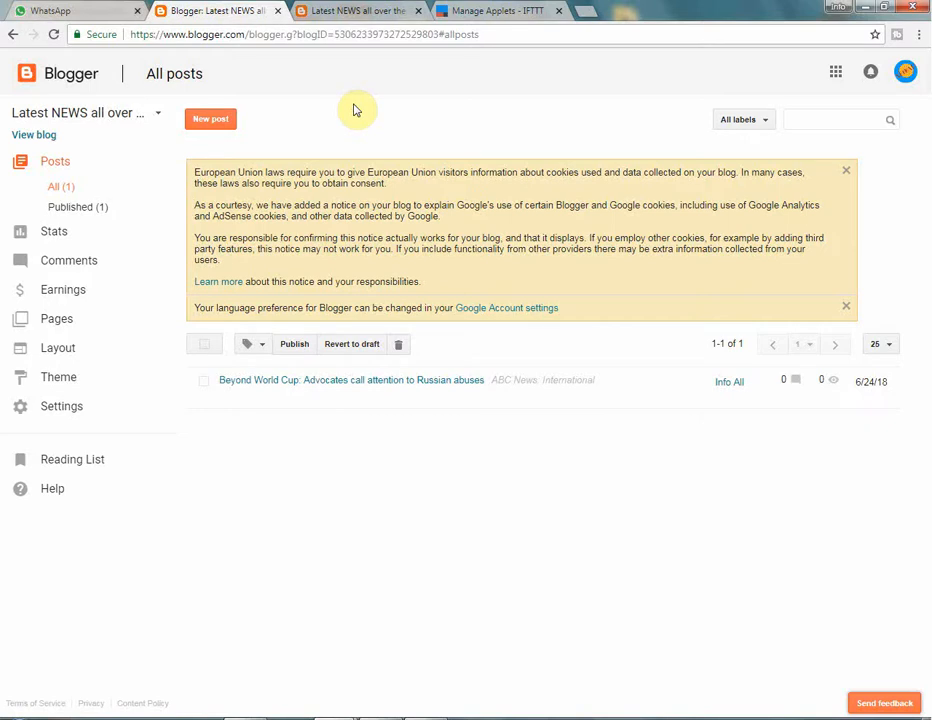
{"action": "left_click", "coordinate": [337, 9]}
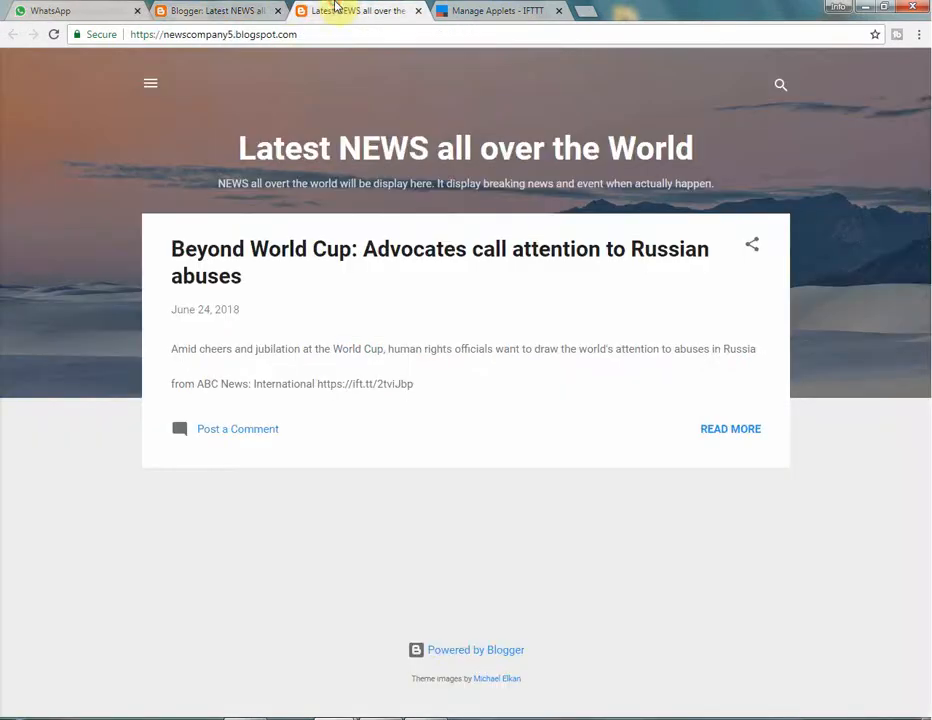
{"action": "left_click", "coordinate": [219, 8]}
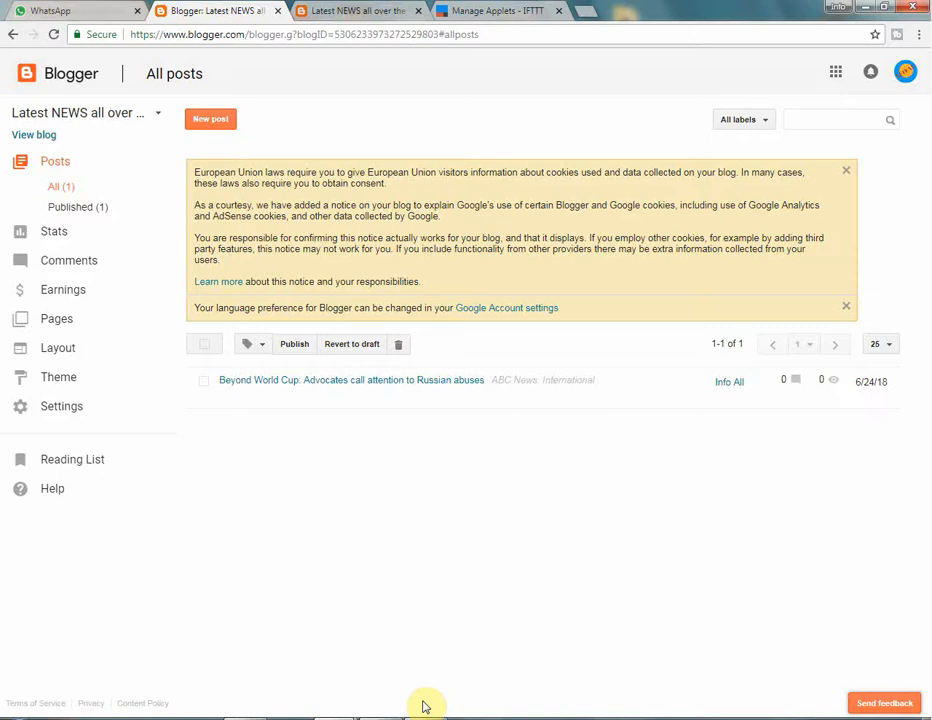
{"action": "left_click", "coordinate": [305, 10]}
{"action": "left_click", "coordinate": [250, 9]}
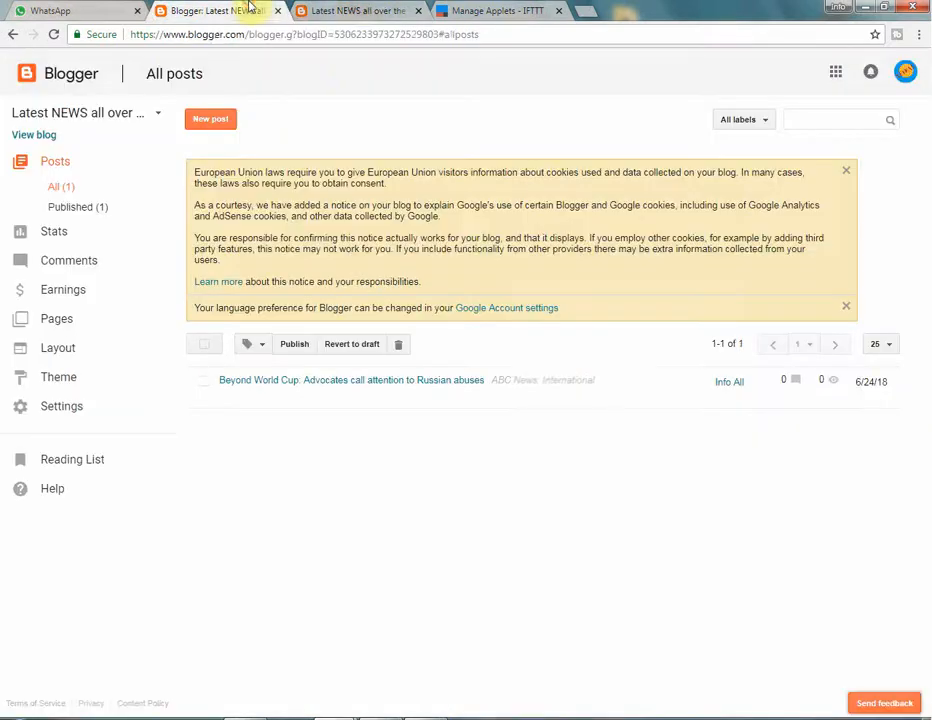
{"action": "left_click", "coordinate": [335, 10]}
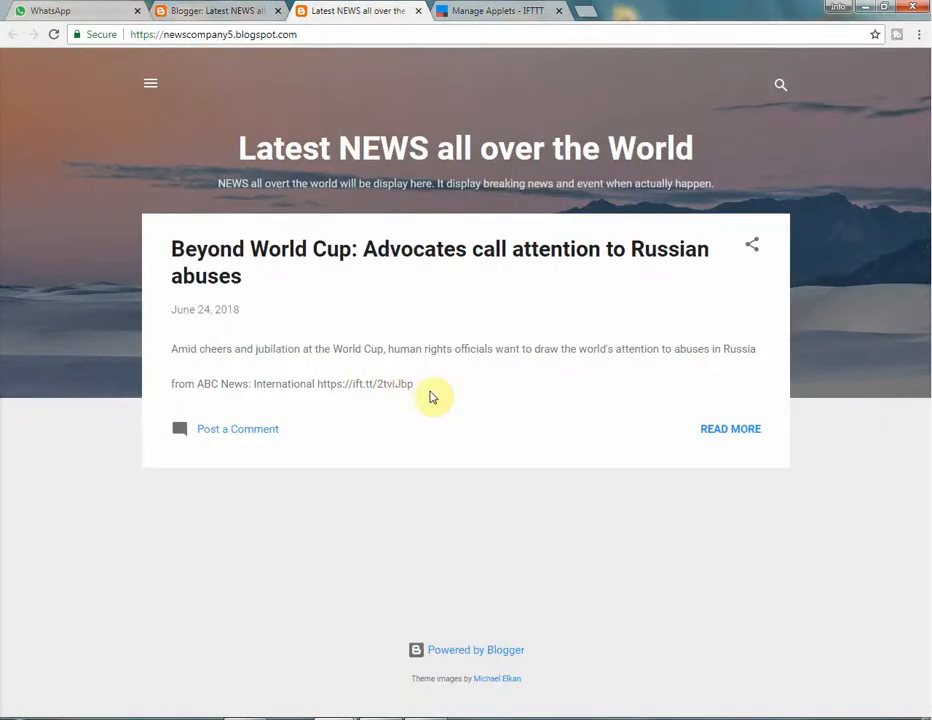